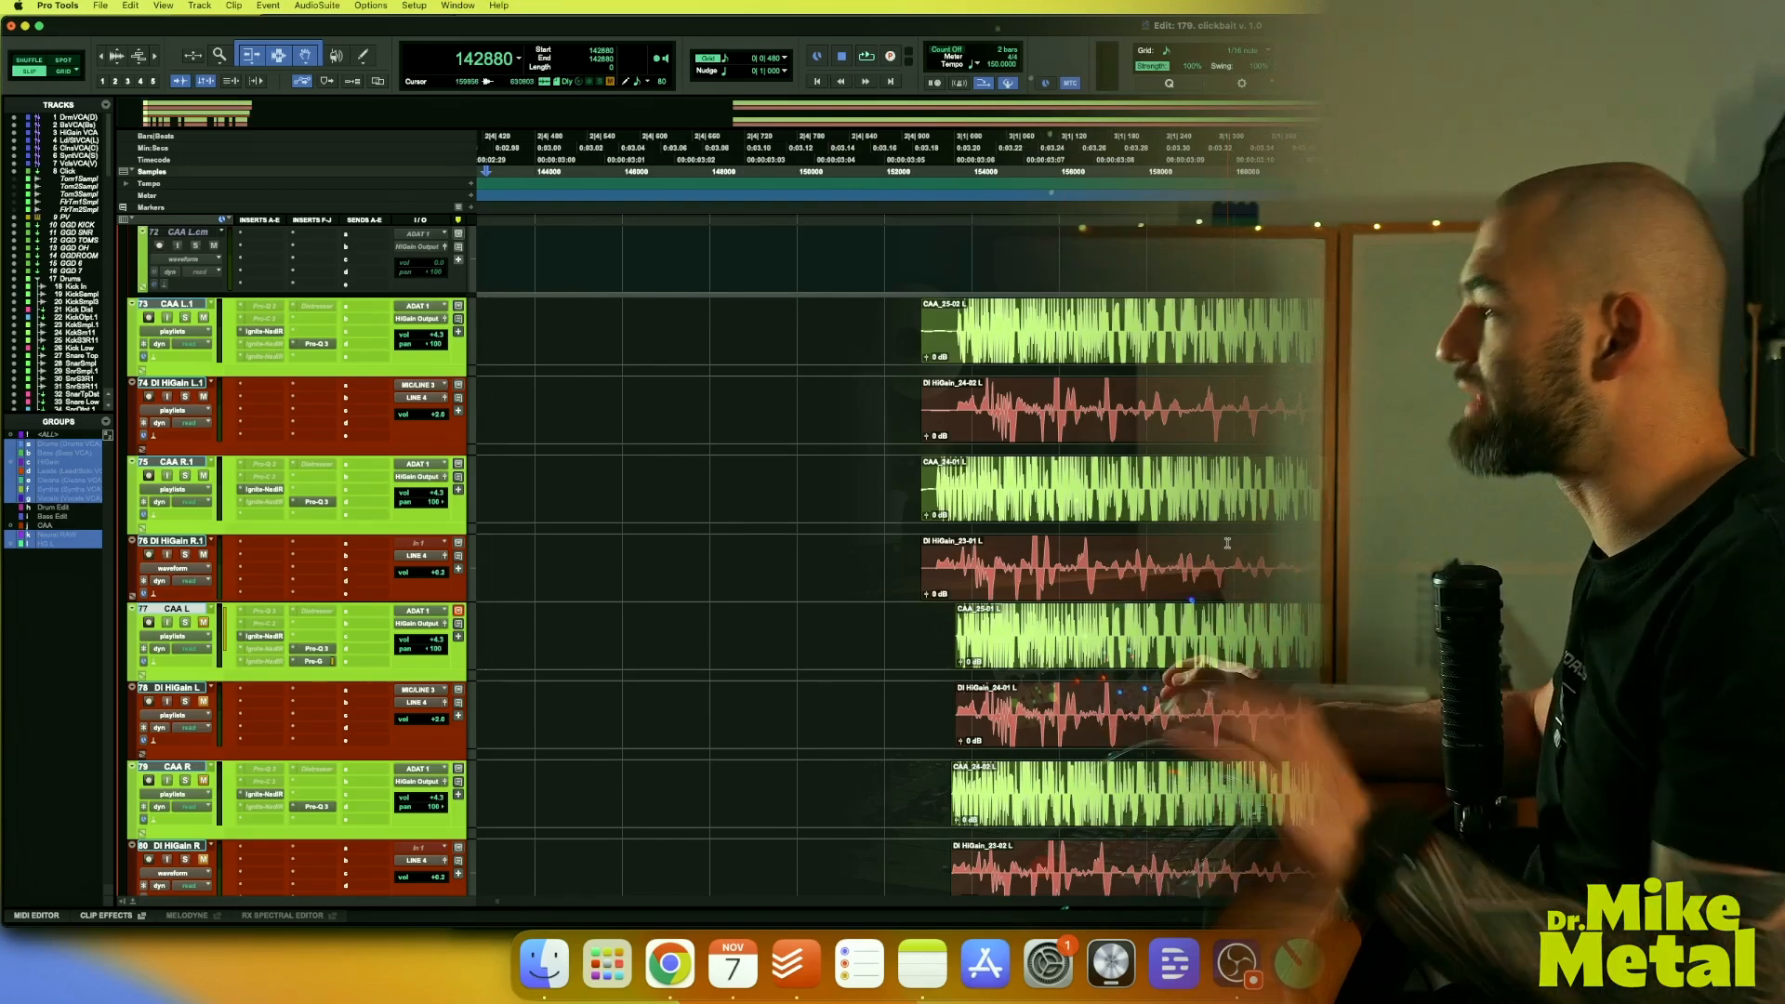
Delete the first chunk's ringing tails from sample 195008 onward on CAA L.1, DI HiGain L.1, CAA R.1 and DI HiGain R.1
{"action": "key", "text": "r"}
{"action": "key", "text": "r"}
{"action": "left_click", "coordinate": [1439, 409]}
{"action": "key", "text": "t"}
{"action": "key", "text": "t"}
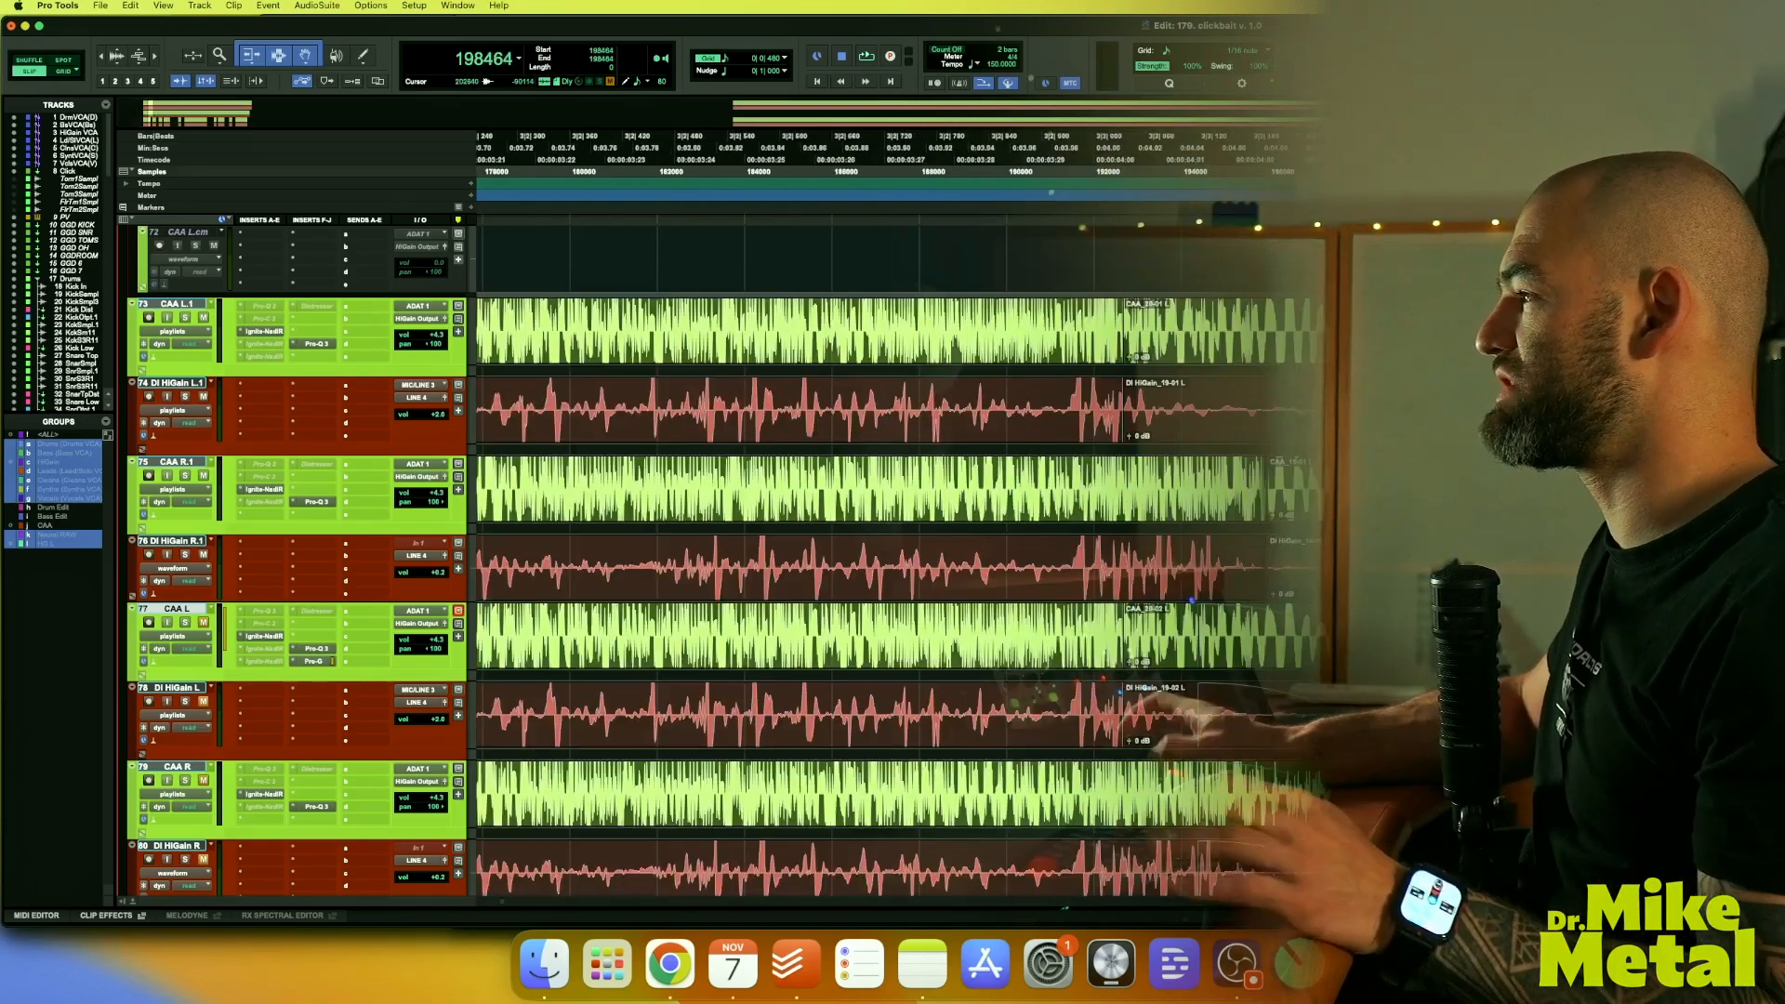
{"action": "scroll", "coordinate": [1431, 465], "scroll_direction": "right", "scroll_amount": 2}
{"action": "scroll", "coordinate": [1431, 465], "scroll_direction": "down", "scroll_amount": 1}
{"action": "key", "text": "r"}
{"action": "scroll", "coordinate": [1432, 465], "scroll_direction": "up", "scroll_amount": 3}
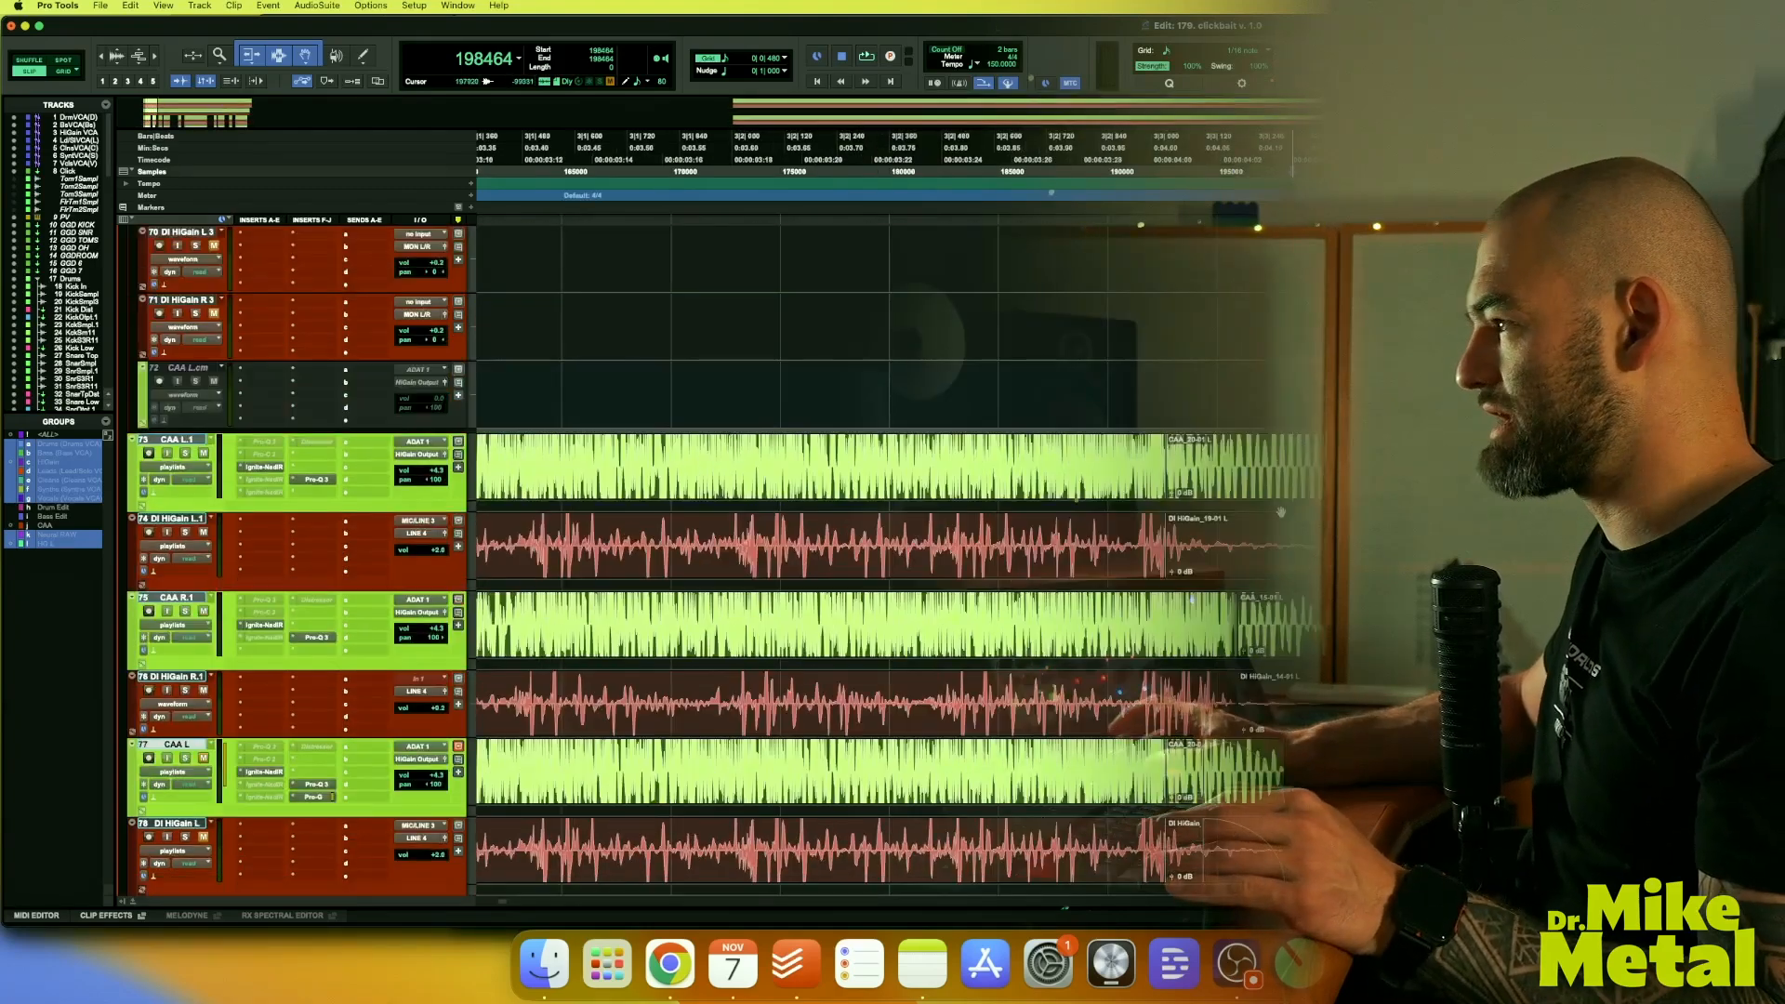
{"action": "left_click_drag", "start_coordinate": [1216, 446], "coordinate": [1498, 621]}
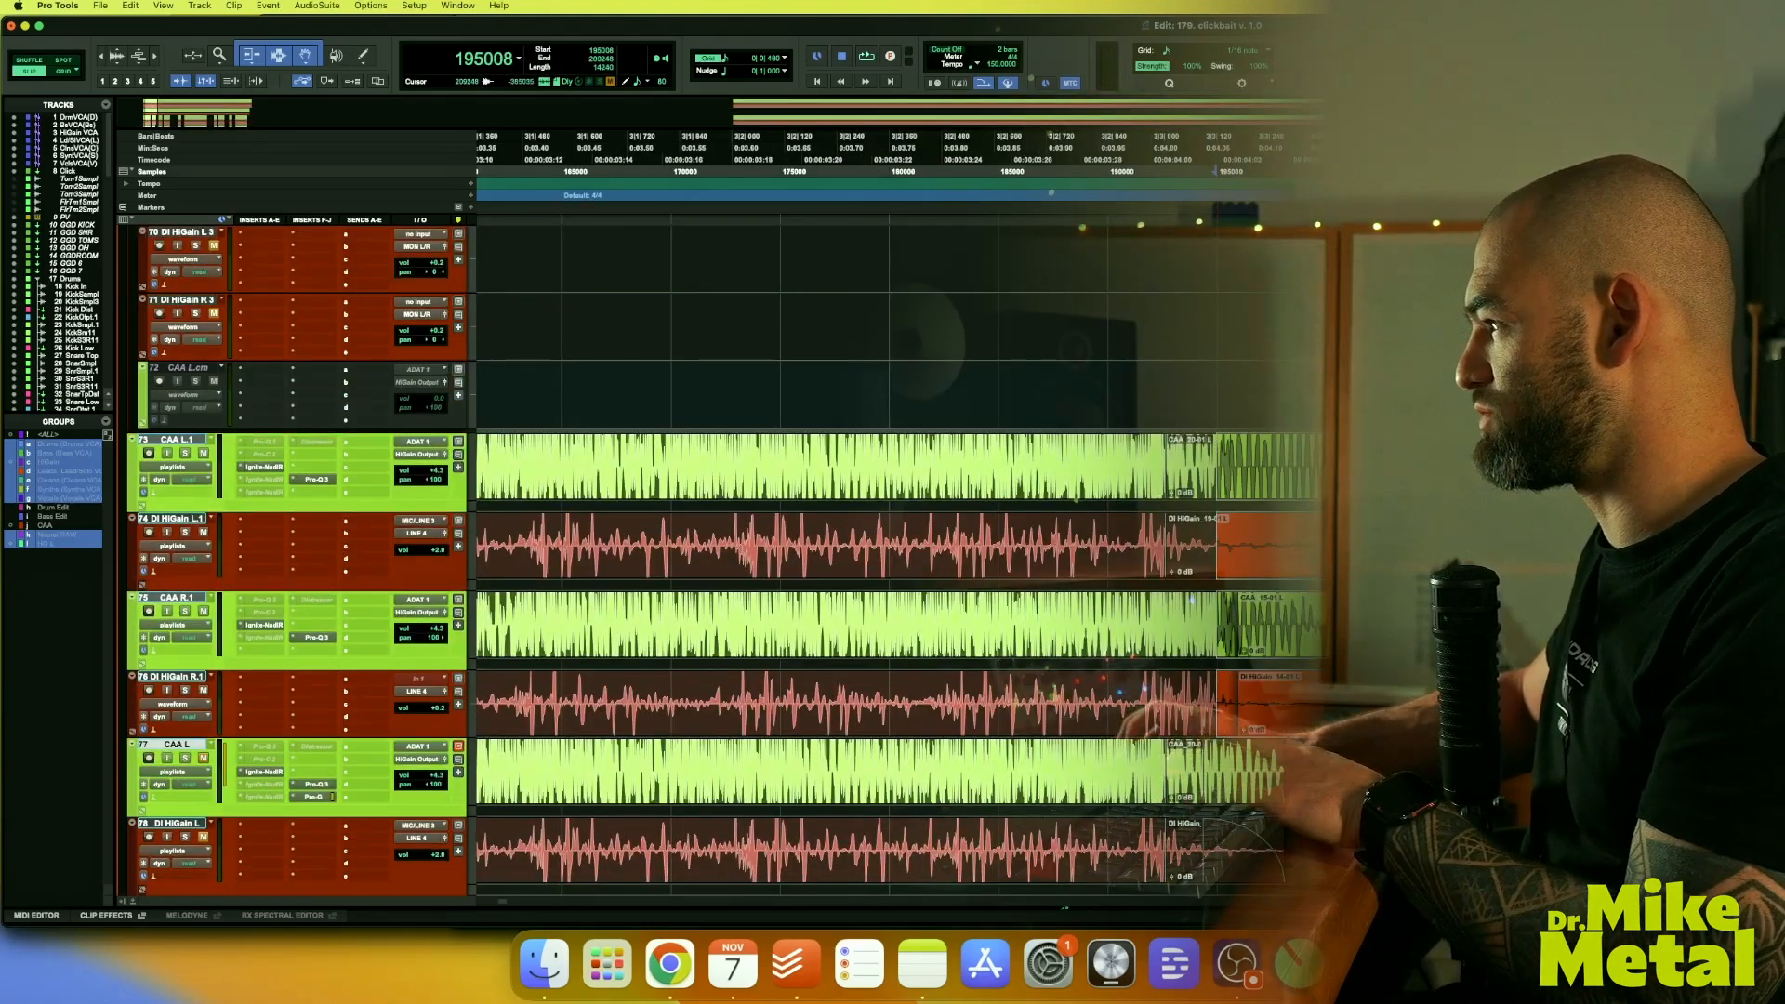
{"action": "key", "text": "Delete"}
Delete the second chunk's tails from sample 227648 onward on the four upper CAA and DI HiGain tracks
{"action": "scroll", "coordinate": [1524, 688], "scroll_direction": "down", "scroll_amount": 1}
{"action": "scroll", "coordinate": [1525, 688], "scroll_direction": "right", "scroll_amount": 1}
{"action": "key", "text": "r"}
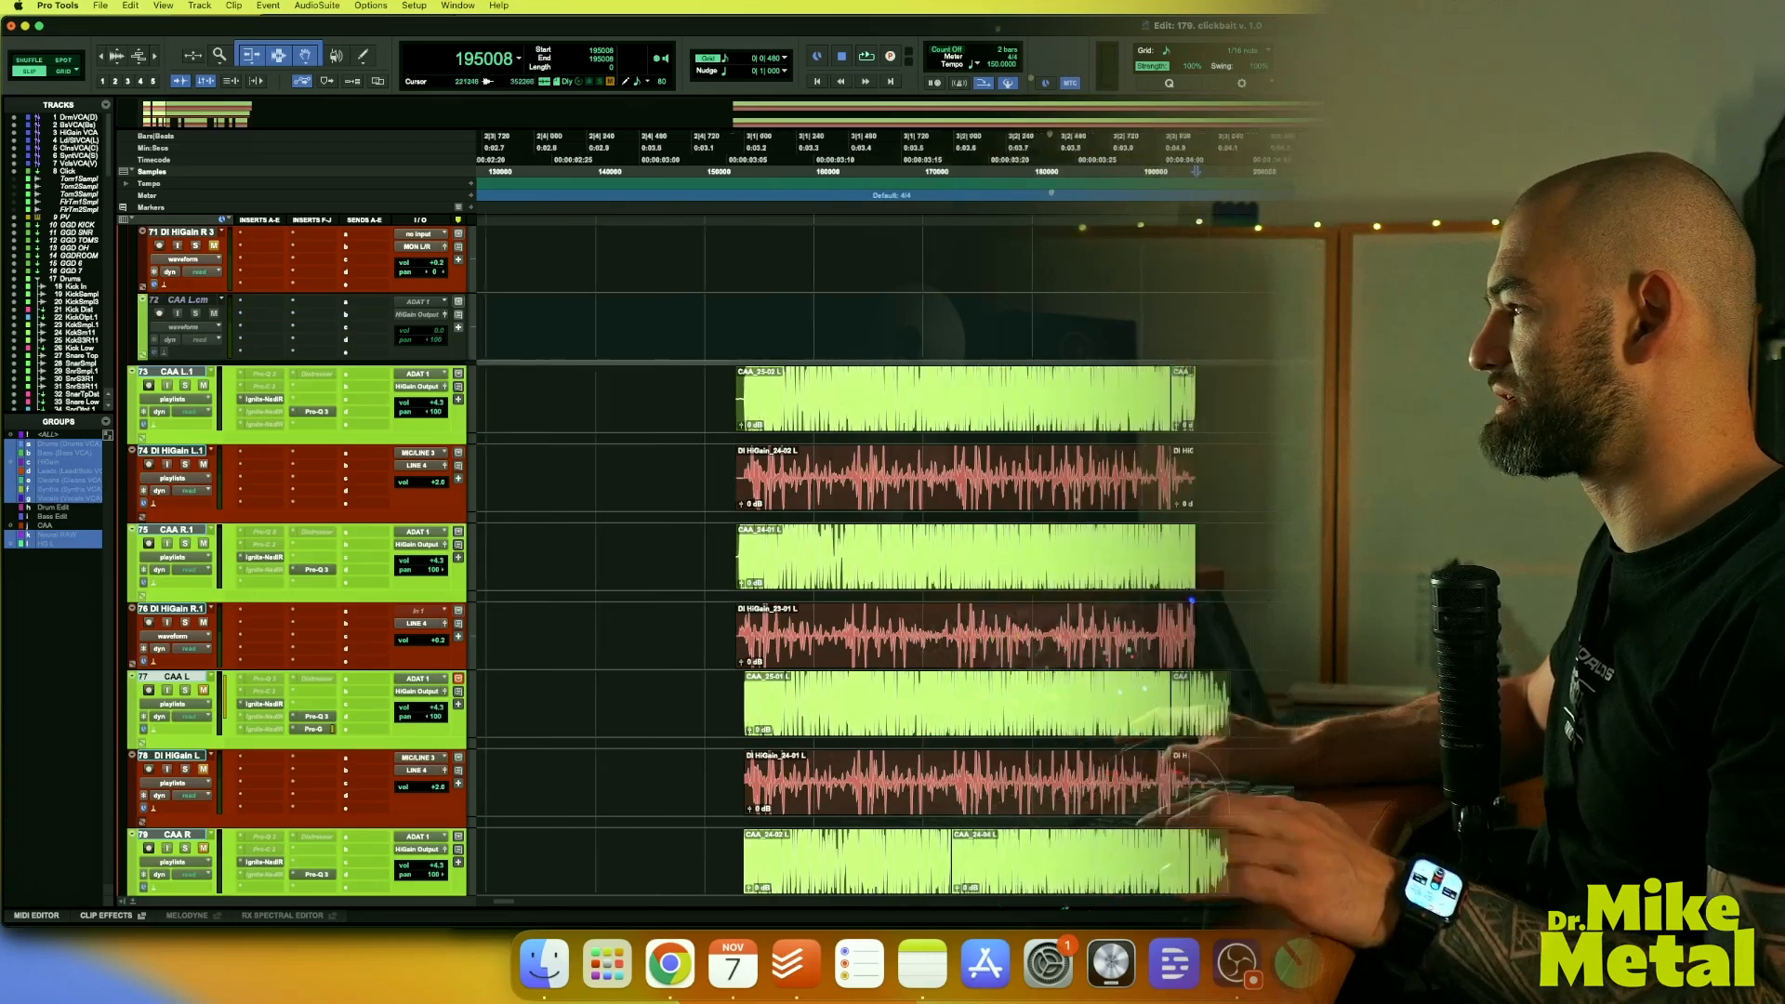
{"action": "scroll", "coordinate": [1485, 633], "scroll_direction": "right", "scroll_amount": 3}
{"action": "left_click_drag", "start_coordinate": [1285, 404], "coordinate": [1488, 628]}
{"action": "key", "text": "Delete"}
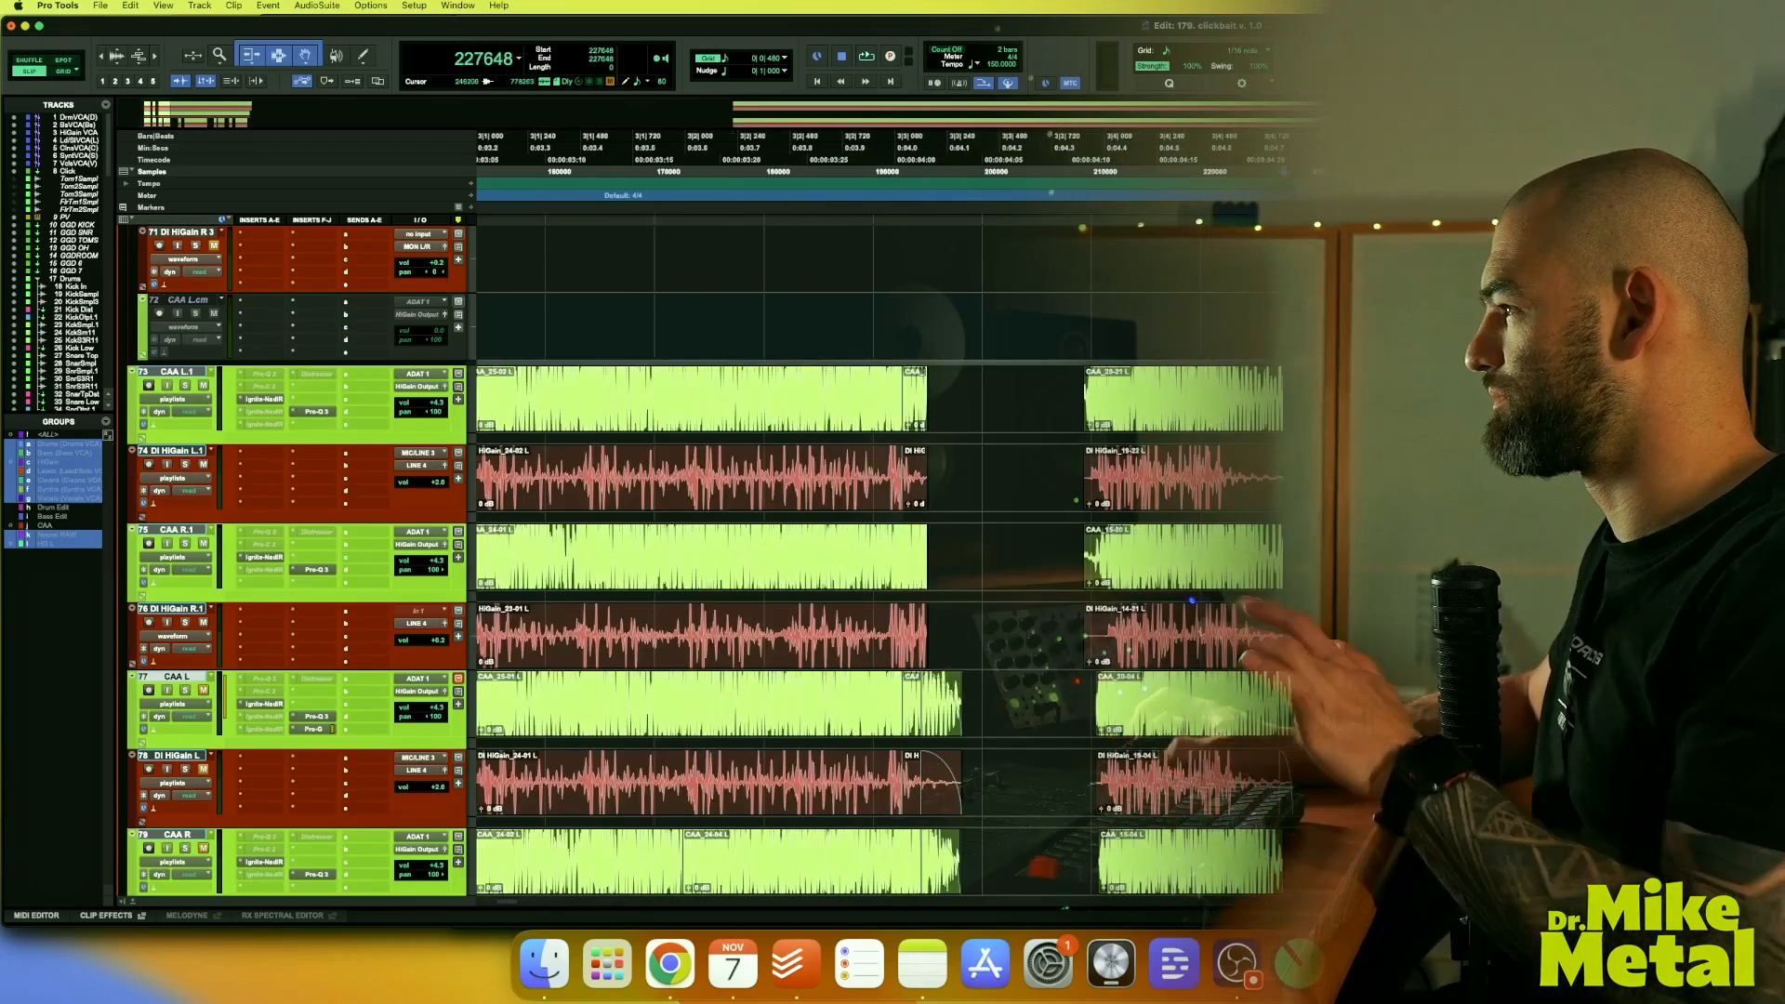
Delete the third chunk's tails from sample 264000 onward on the four upper CAA and DI HiGain tracks
{"action": "scroll", "coordinate": [1293, 525], "scroll_direction": "right", "scroll_amount": 5}
{"action": "left_click_drag", "start_coordinate": [1144, 405], "coordinate": [1281, 640]}
{"action": "key", "text": "Delete"}
{"action": "scroll", "coordinate": [1090, 376], "scroll_direction": "right", "scroll_amount": 4}
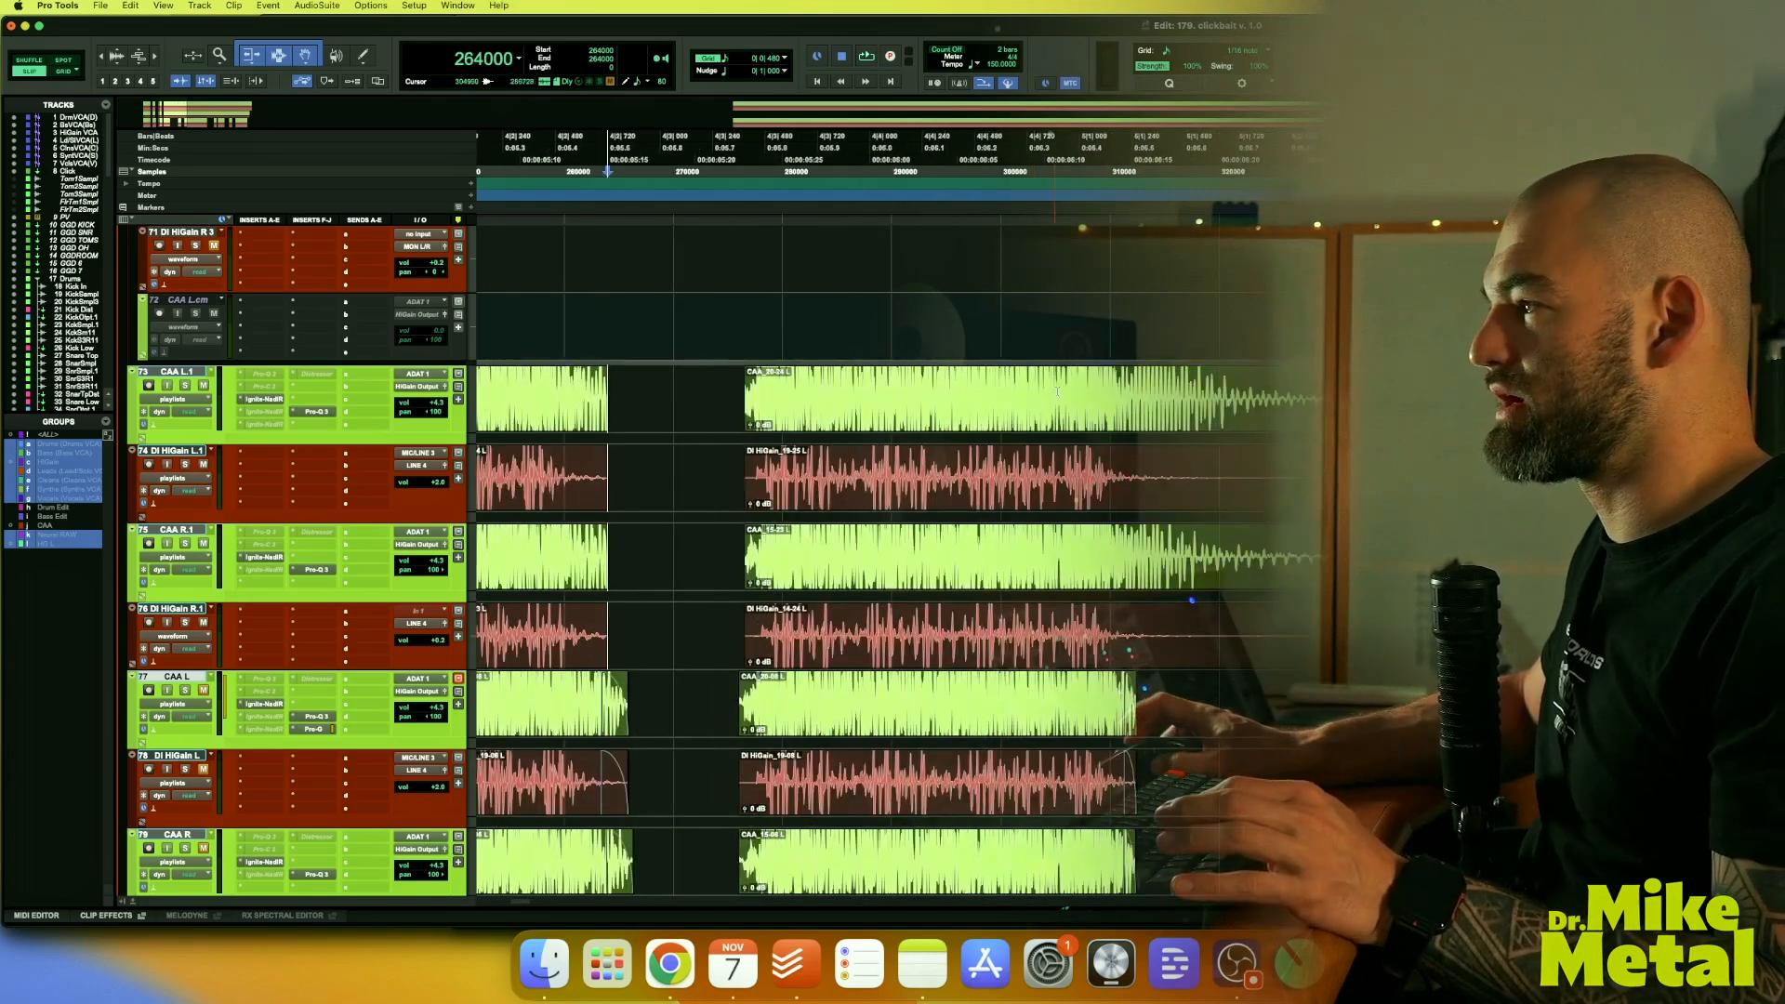
Select the ringing tail of CAA L.1 after the fourth chunk from sample 310272, solo the track and audition the tail
{"action": "left_click_drag", "start_coordinate": [993, 389], "coordinate": [1619, 390]}
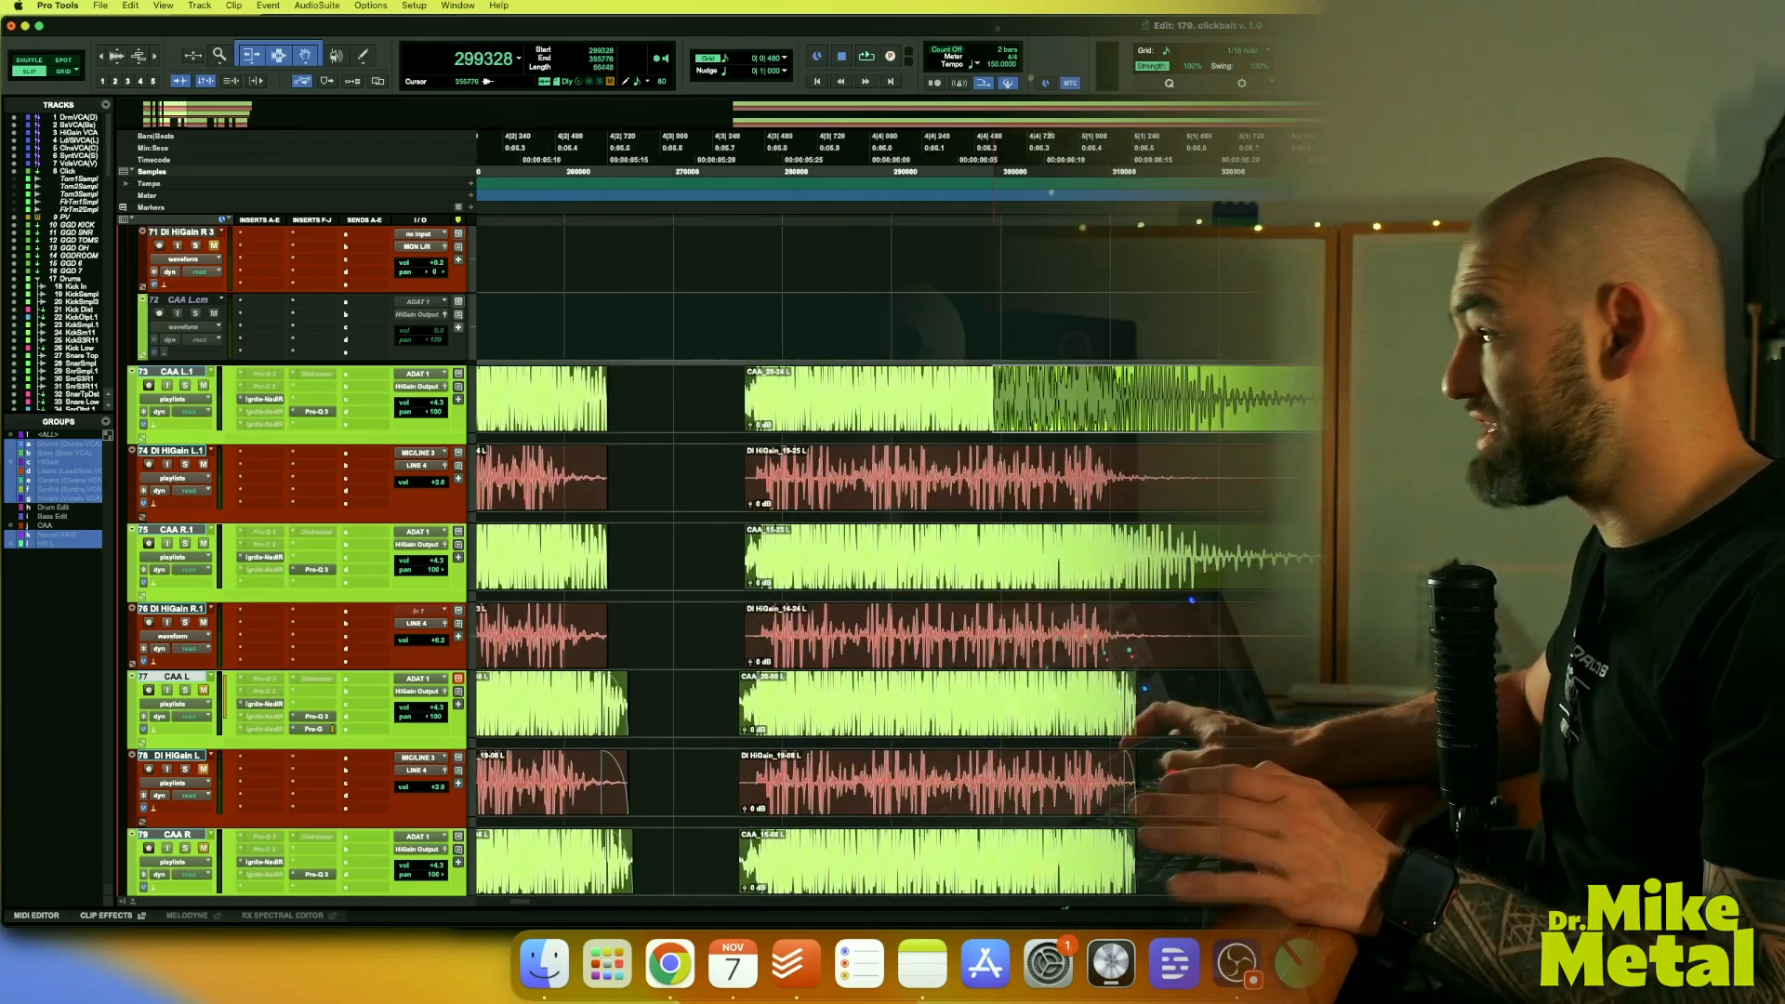
{"action": "left_click", "coordinate": [186, 387]}
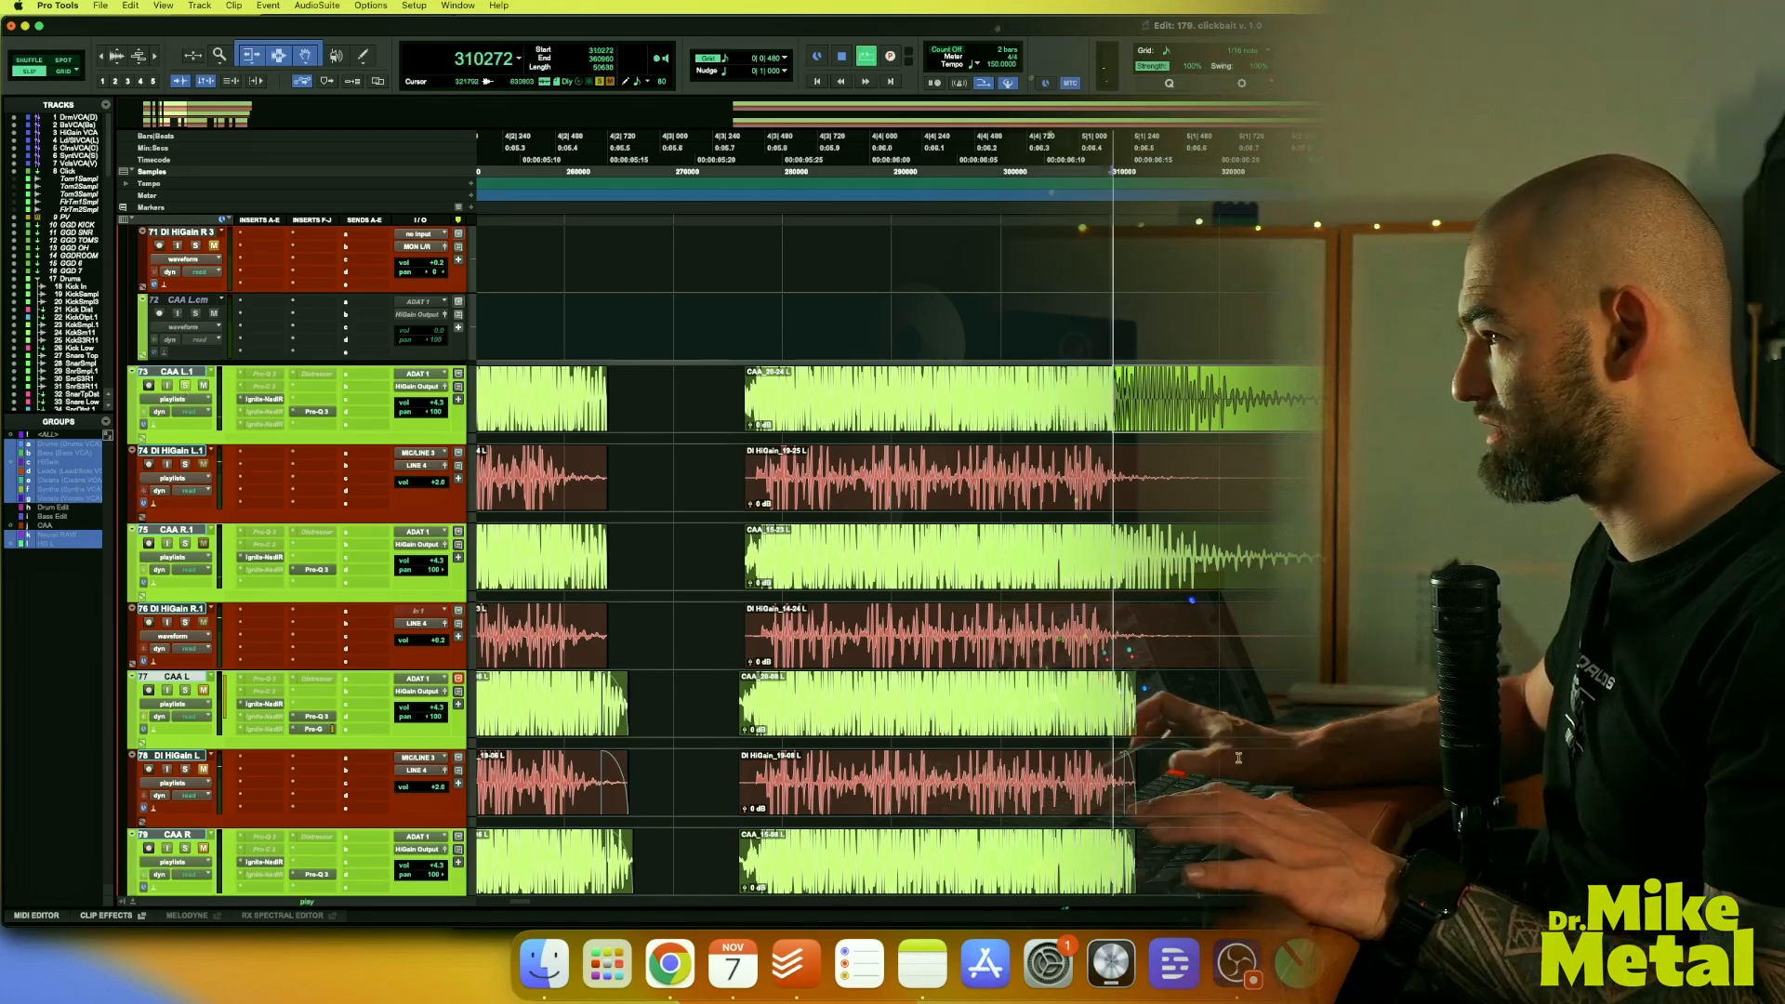
{"action": "key", "text": "space"}
{"action": "key", "text": "space"}
{"action": "key", "text": "space"}
{"action": "key", "text": "space"}
{"action": "key", "text": "space"}
{"action": "key", "text": "space"}
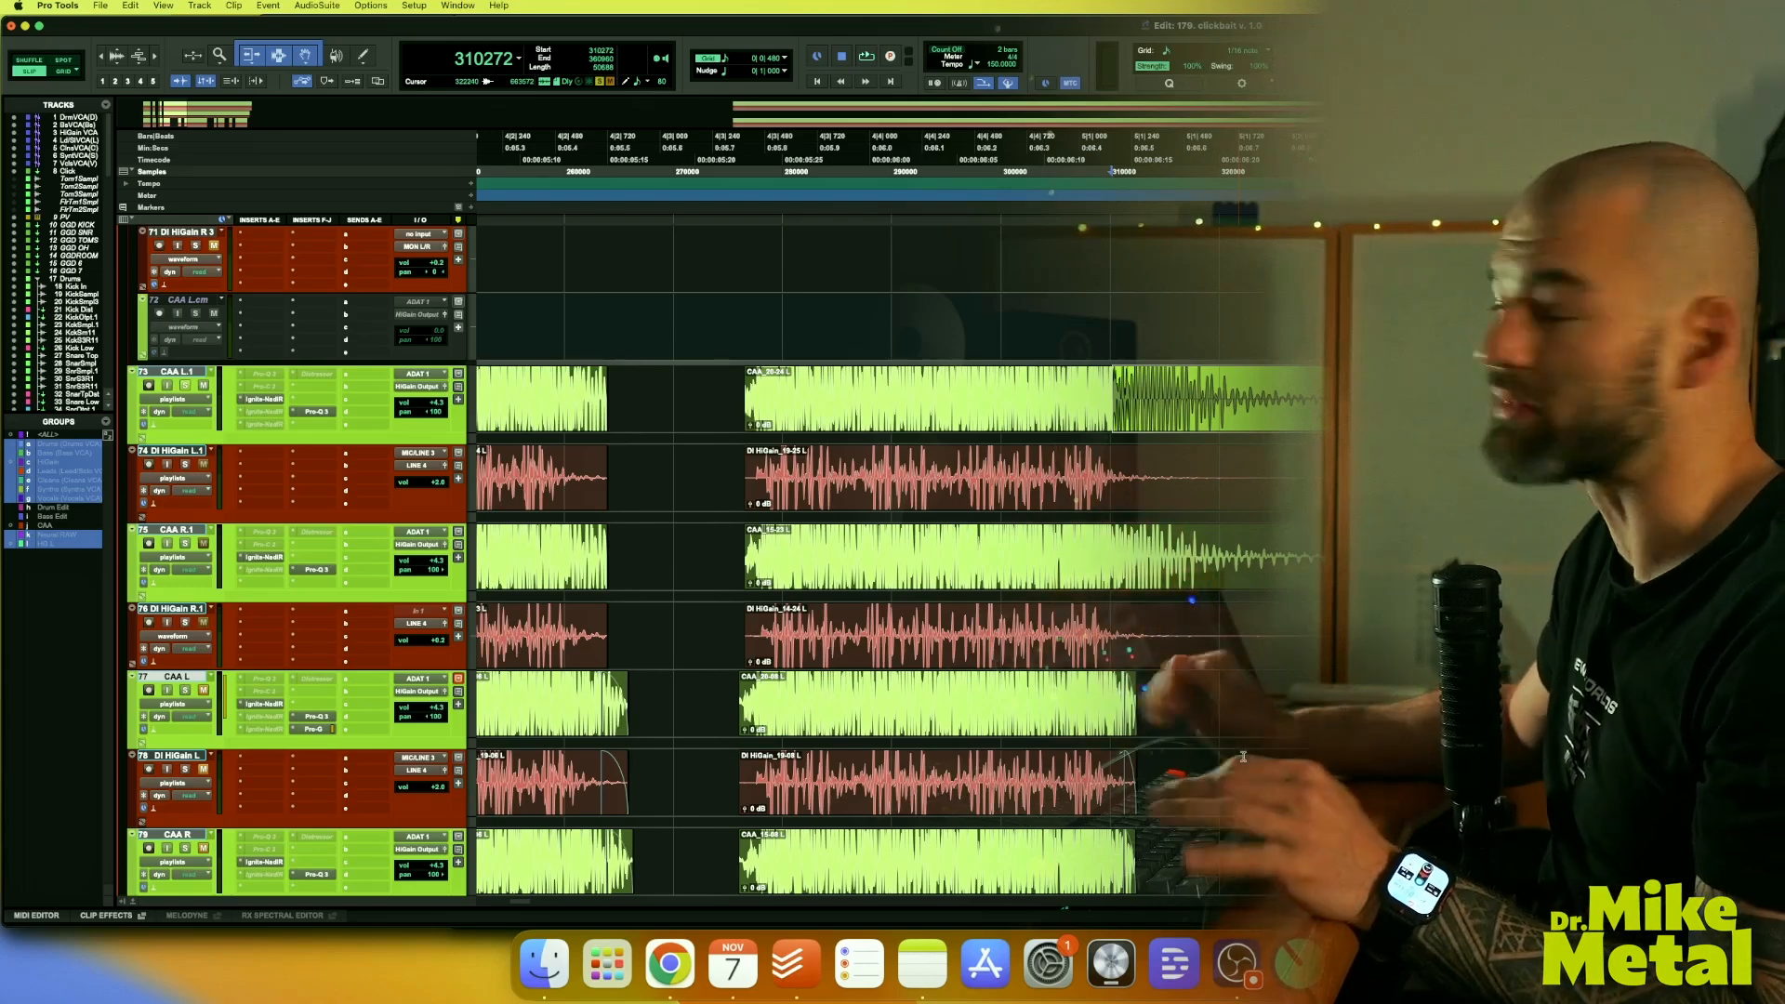
Delete the fourth chunk's tail and those of the following chunks on the four upper CAA and DI HiGain tracks
{"action": "left_click_drag", "start_coordinate": [1116, 381], "coordinate": [1657, 636]}
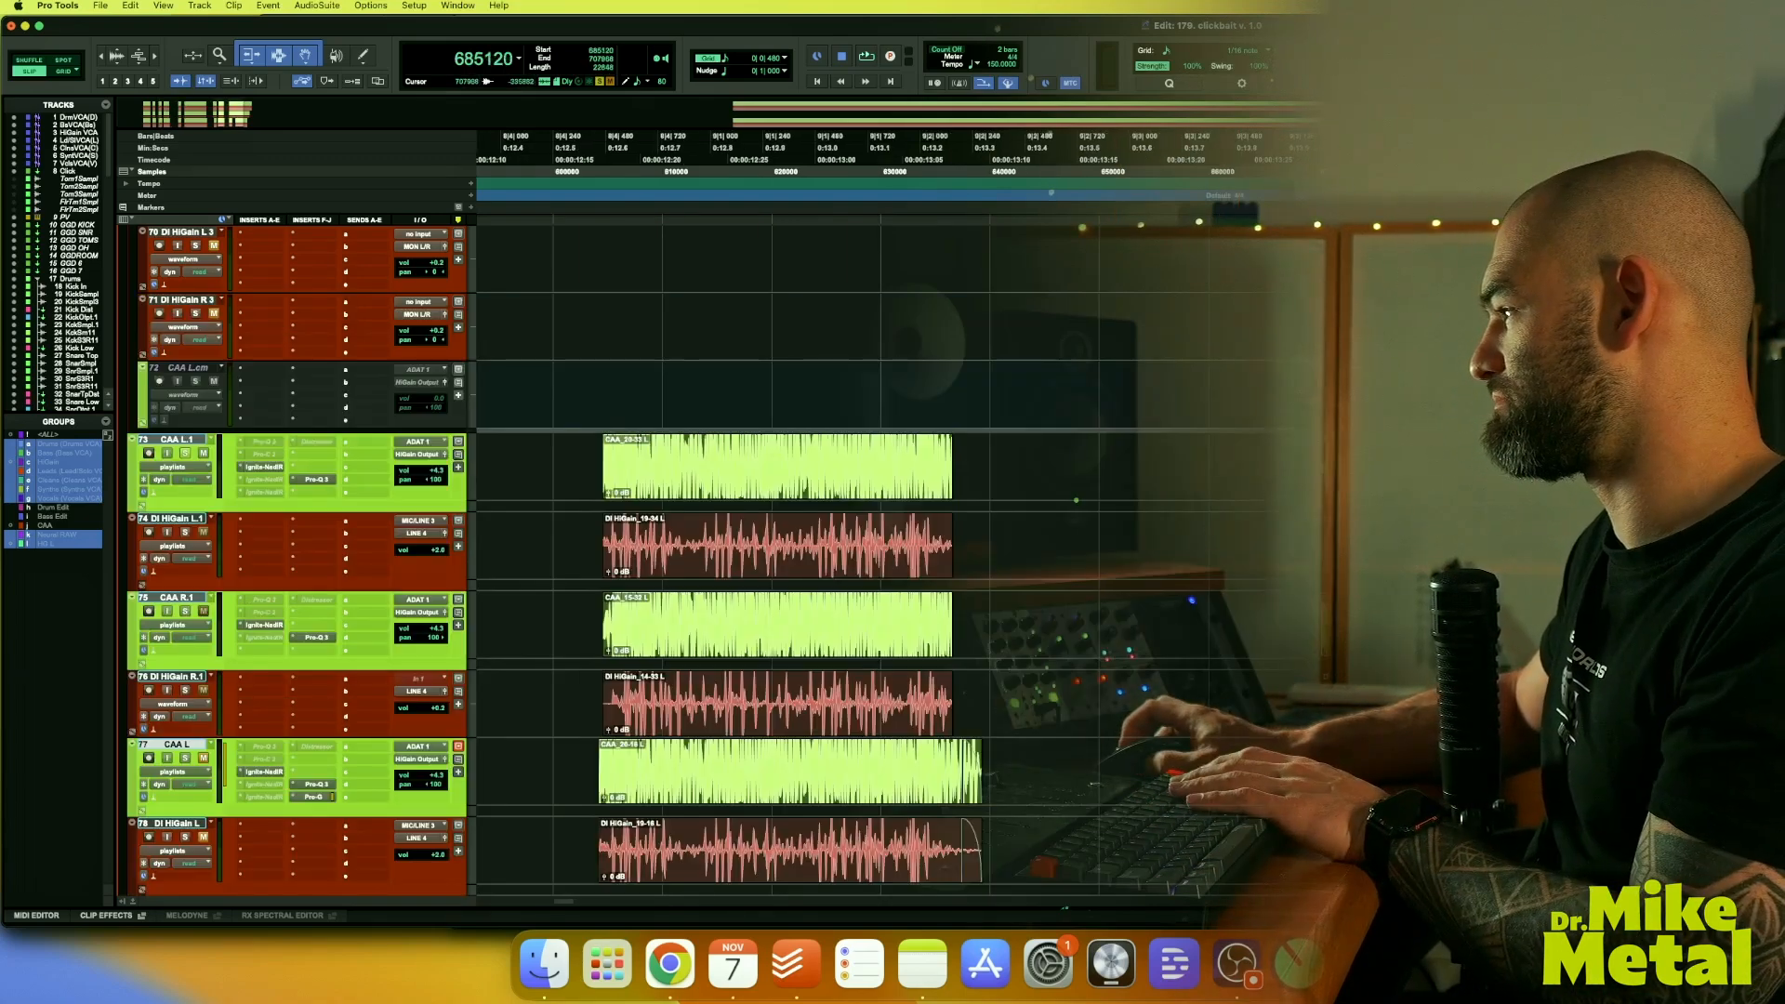
{"action": "key", "text": "Delete"}
{"action": "scroll", "coordinate": [898, 558], "scroll_direction": "right", "scroll_amount": 10}
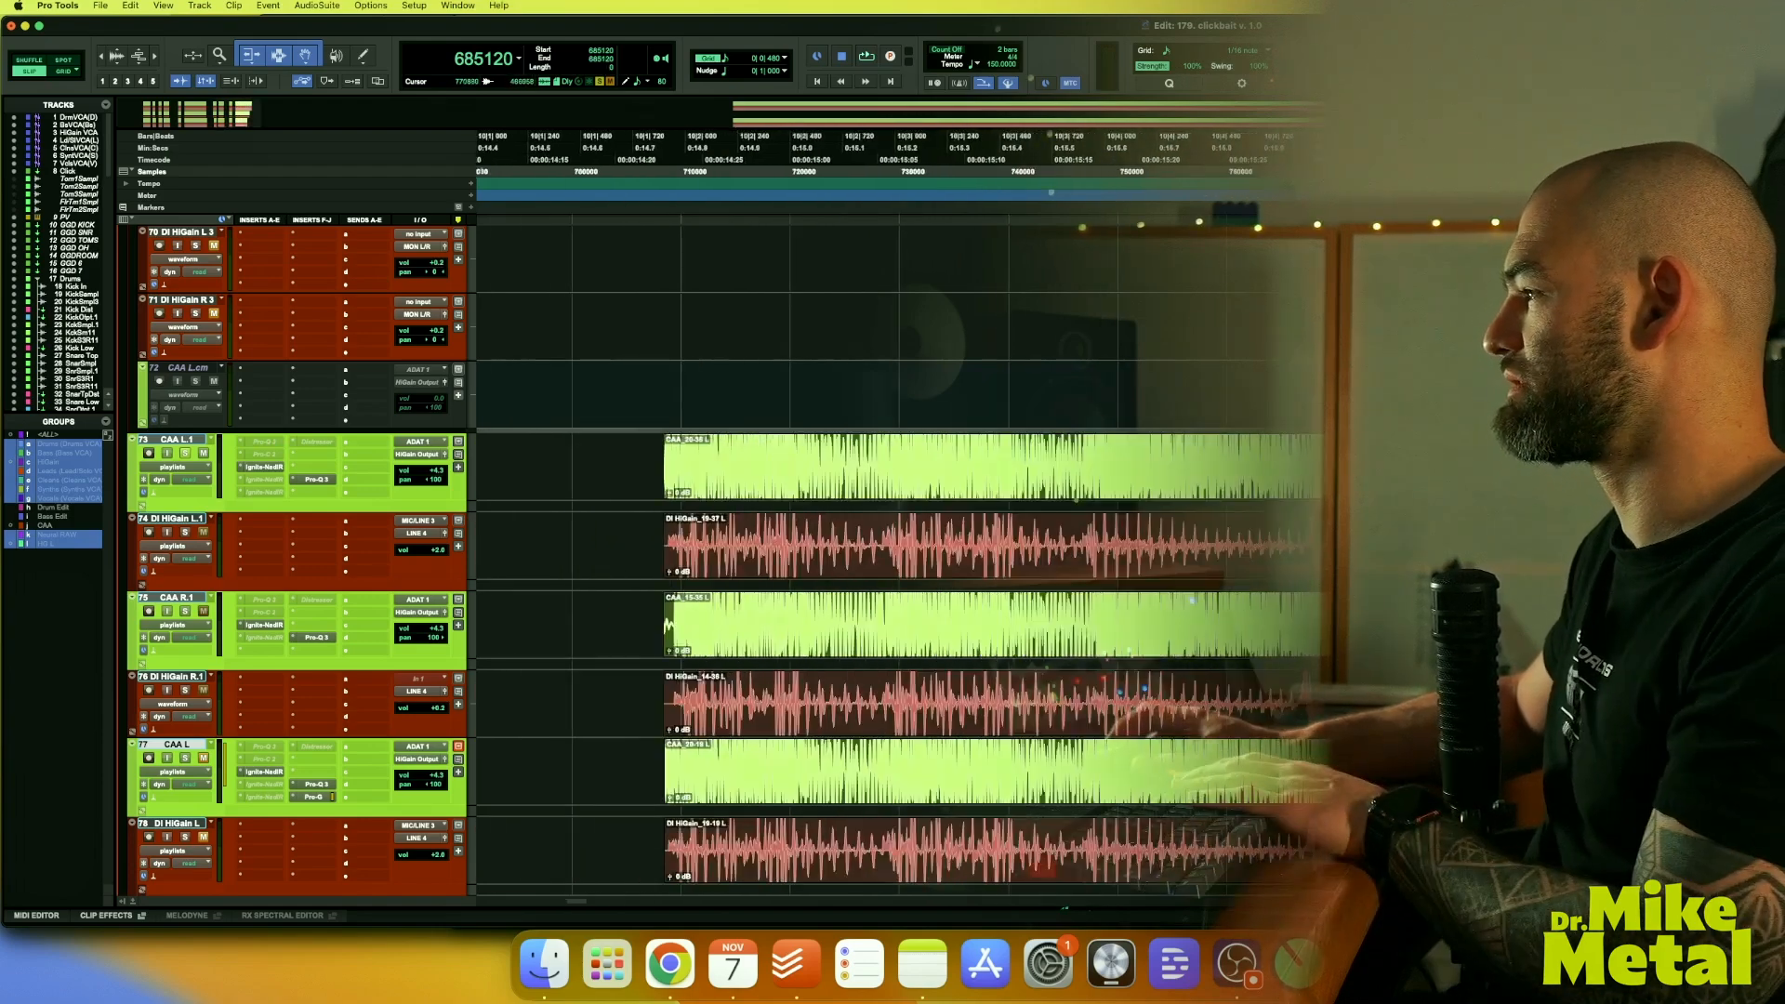
{"action": "key", "text": "r"}
{"action": "key", "text": "r"}
Shift the second chunk's clips on CAA L.1 and DI HiGain L.1 to start at sample 210448, aligned with the CAA L take
{"action": "scroll", "coordinate": [898, 558], "scroll_direction": "left", "scroll_amount": 10}
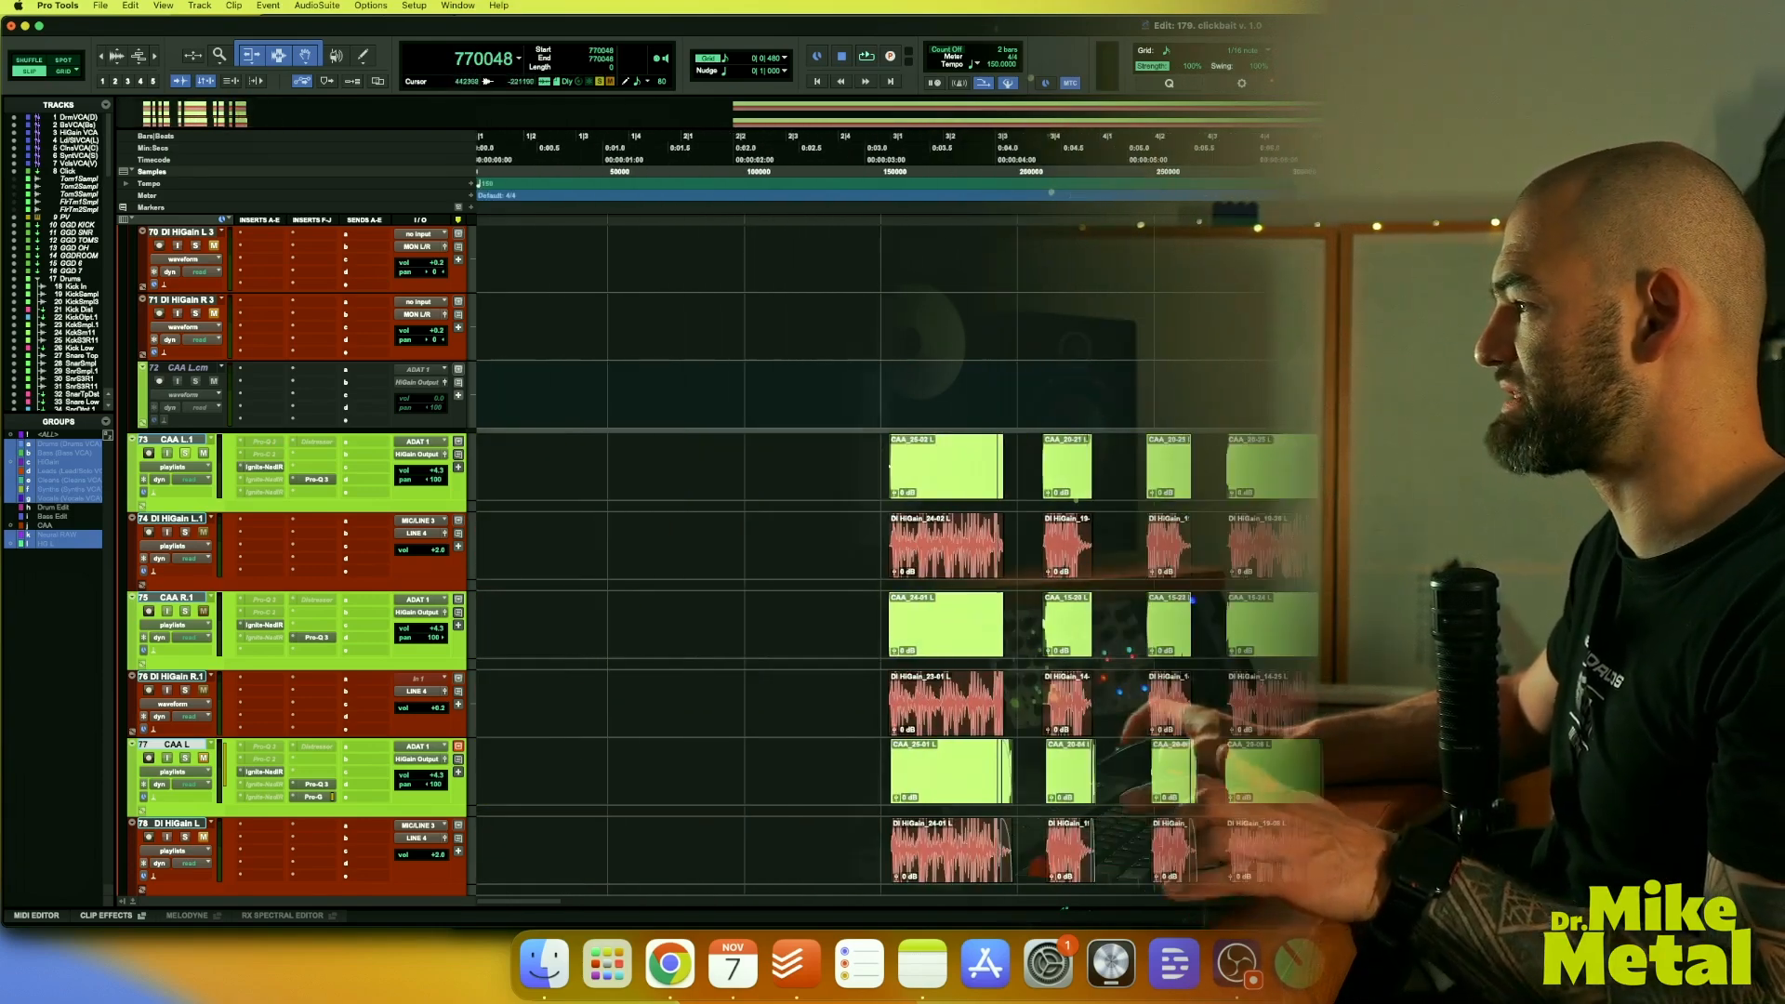
{"action": "key", "text": "t"}
{"action": "key", "text": "t"}
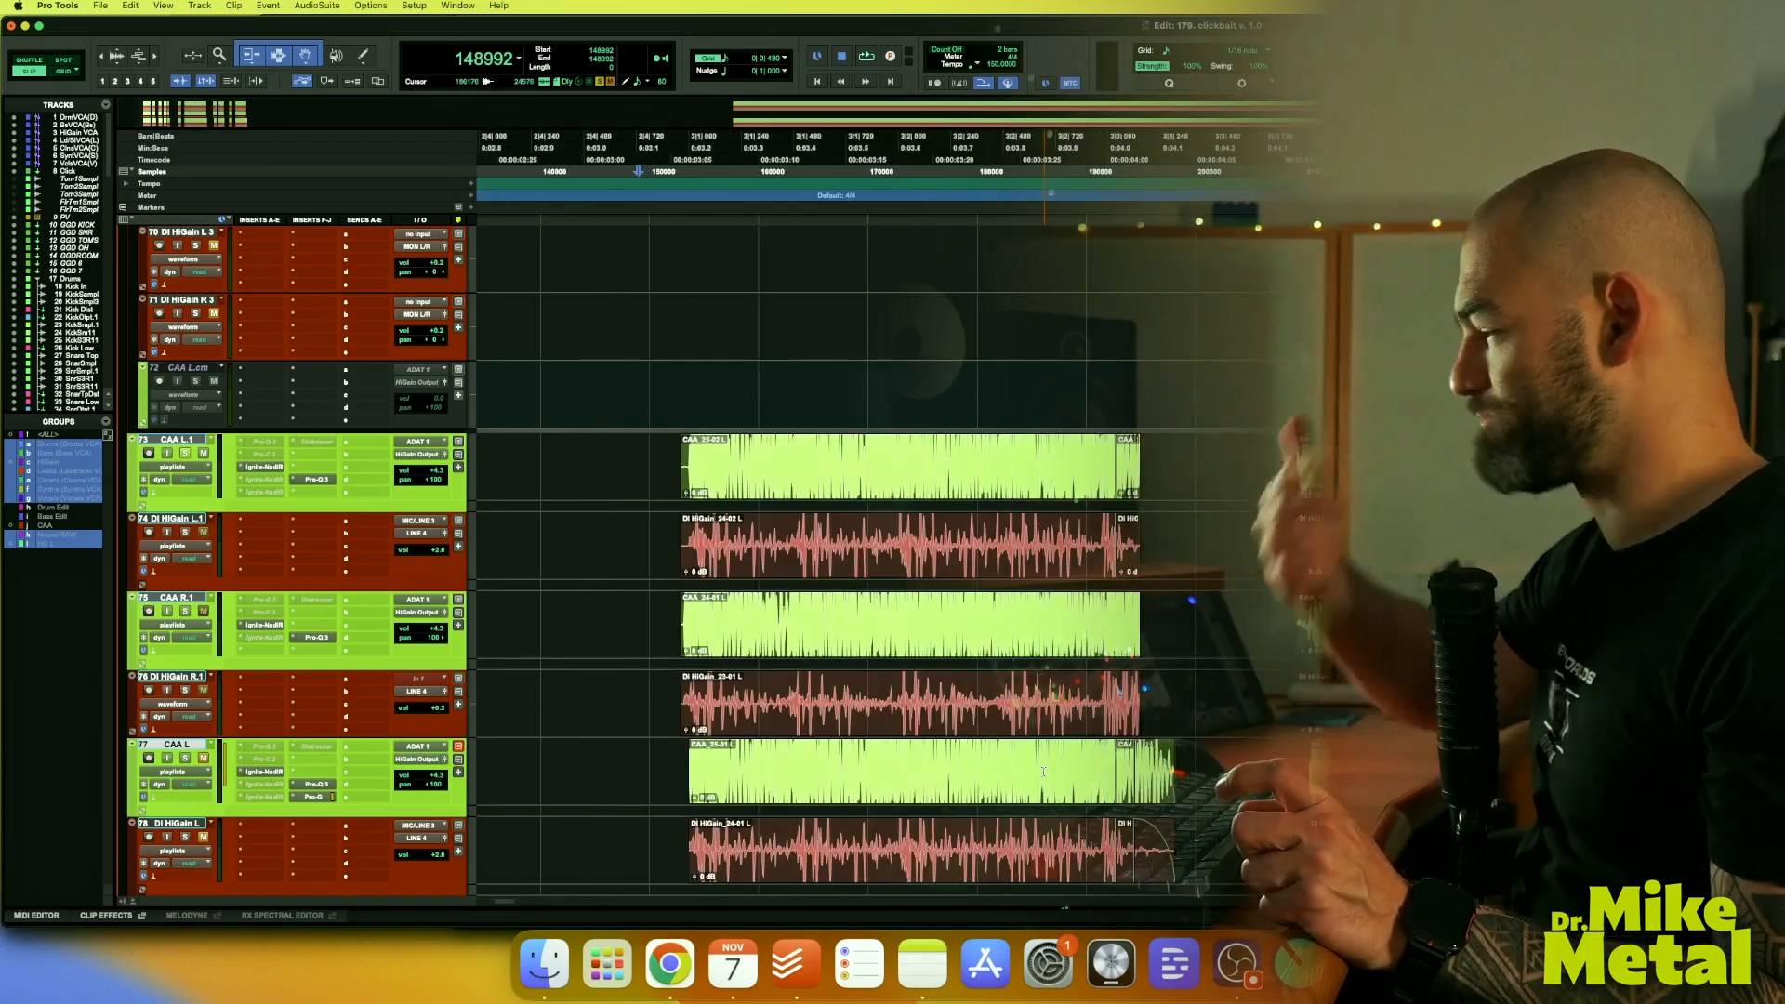
{"action": "scroll", "coordinate": [1014, 744], "scroll_direction": "right", "scroll_amount": 3}
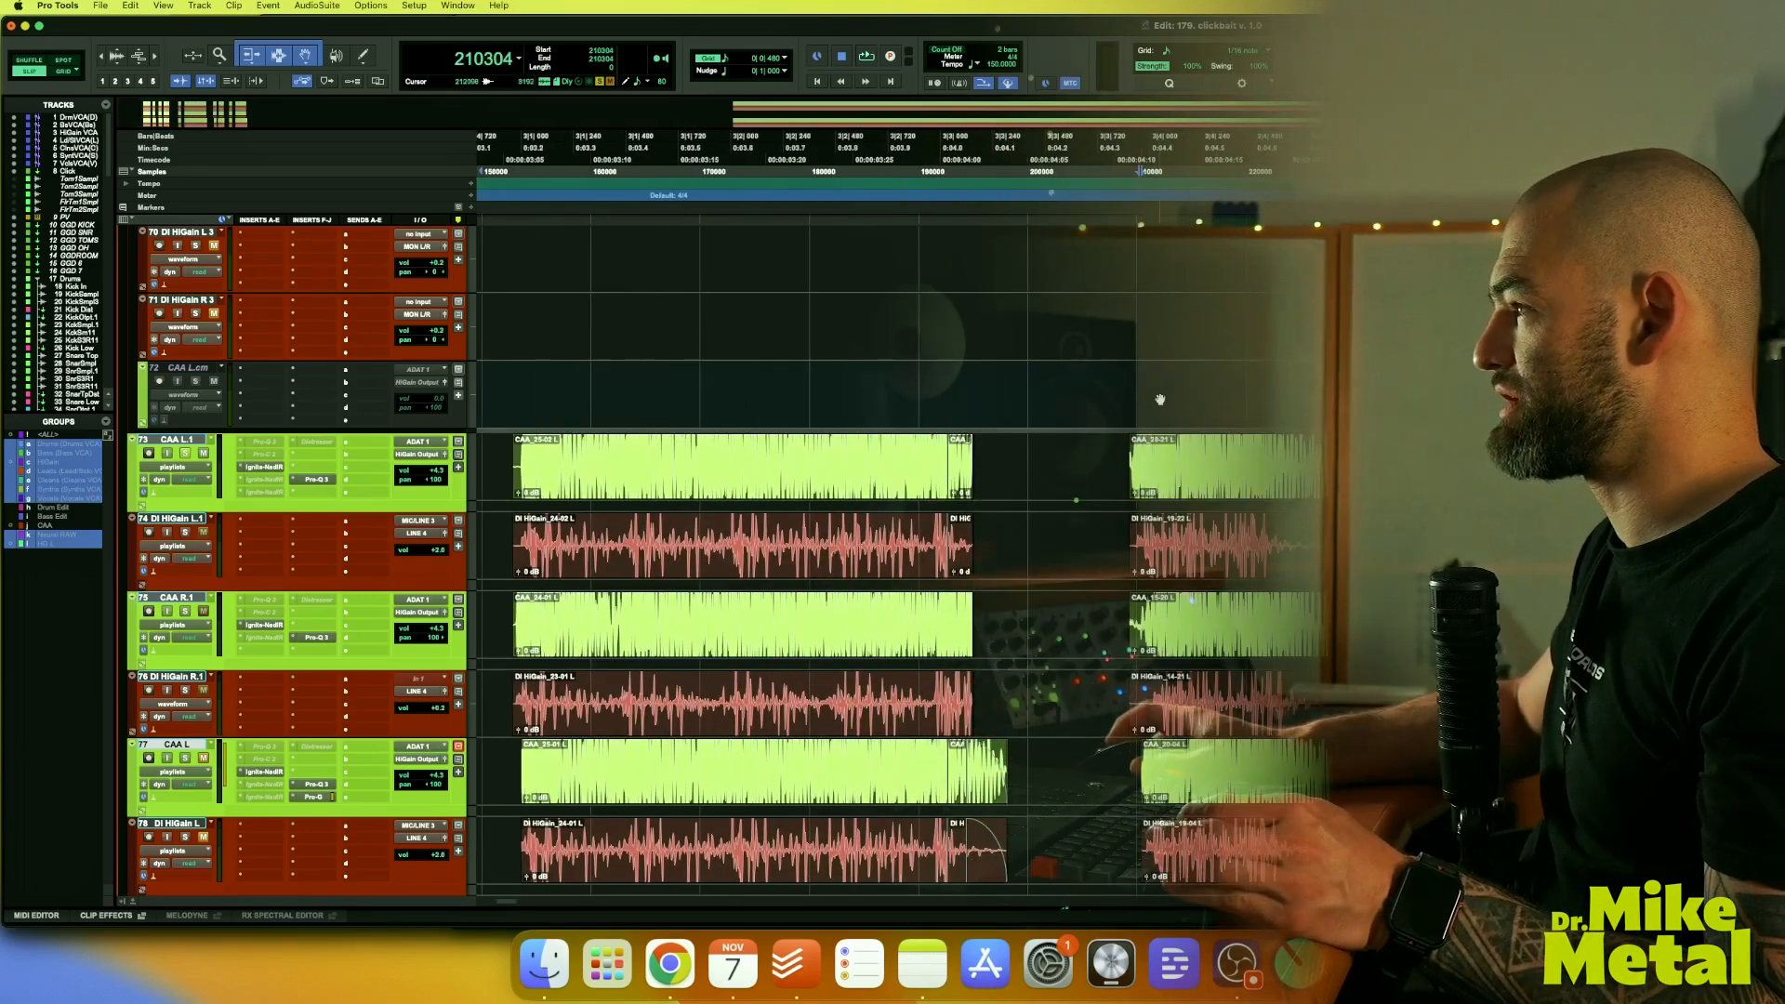
{"action": "key", "text": "t"}
{"action": "key", "text": "t"}
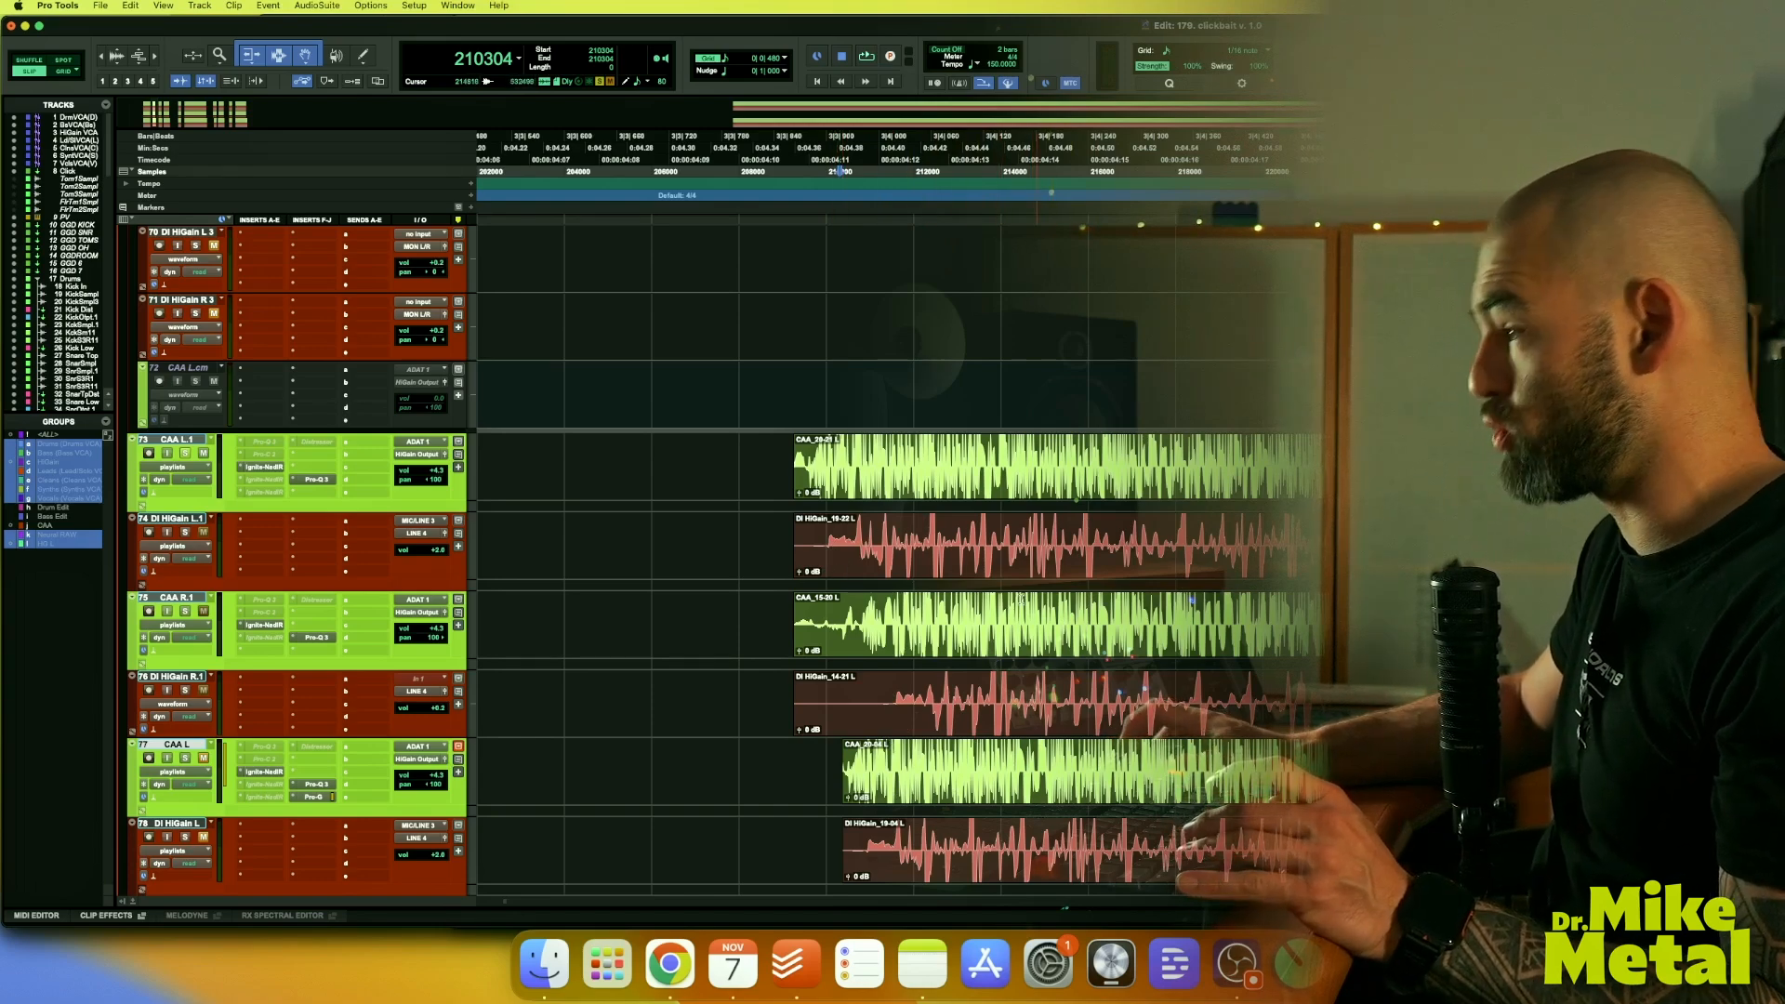
{"action": "left_click", "coordinate": [951, 580]}
{"action": "left_click", "coordinate": [907, 493], "text": "shift"}
{"action": "left_click_drag", "start_coordinate": [908, 494], "coordinate": [934, 494]}
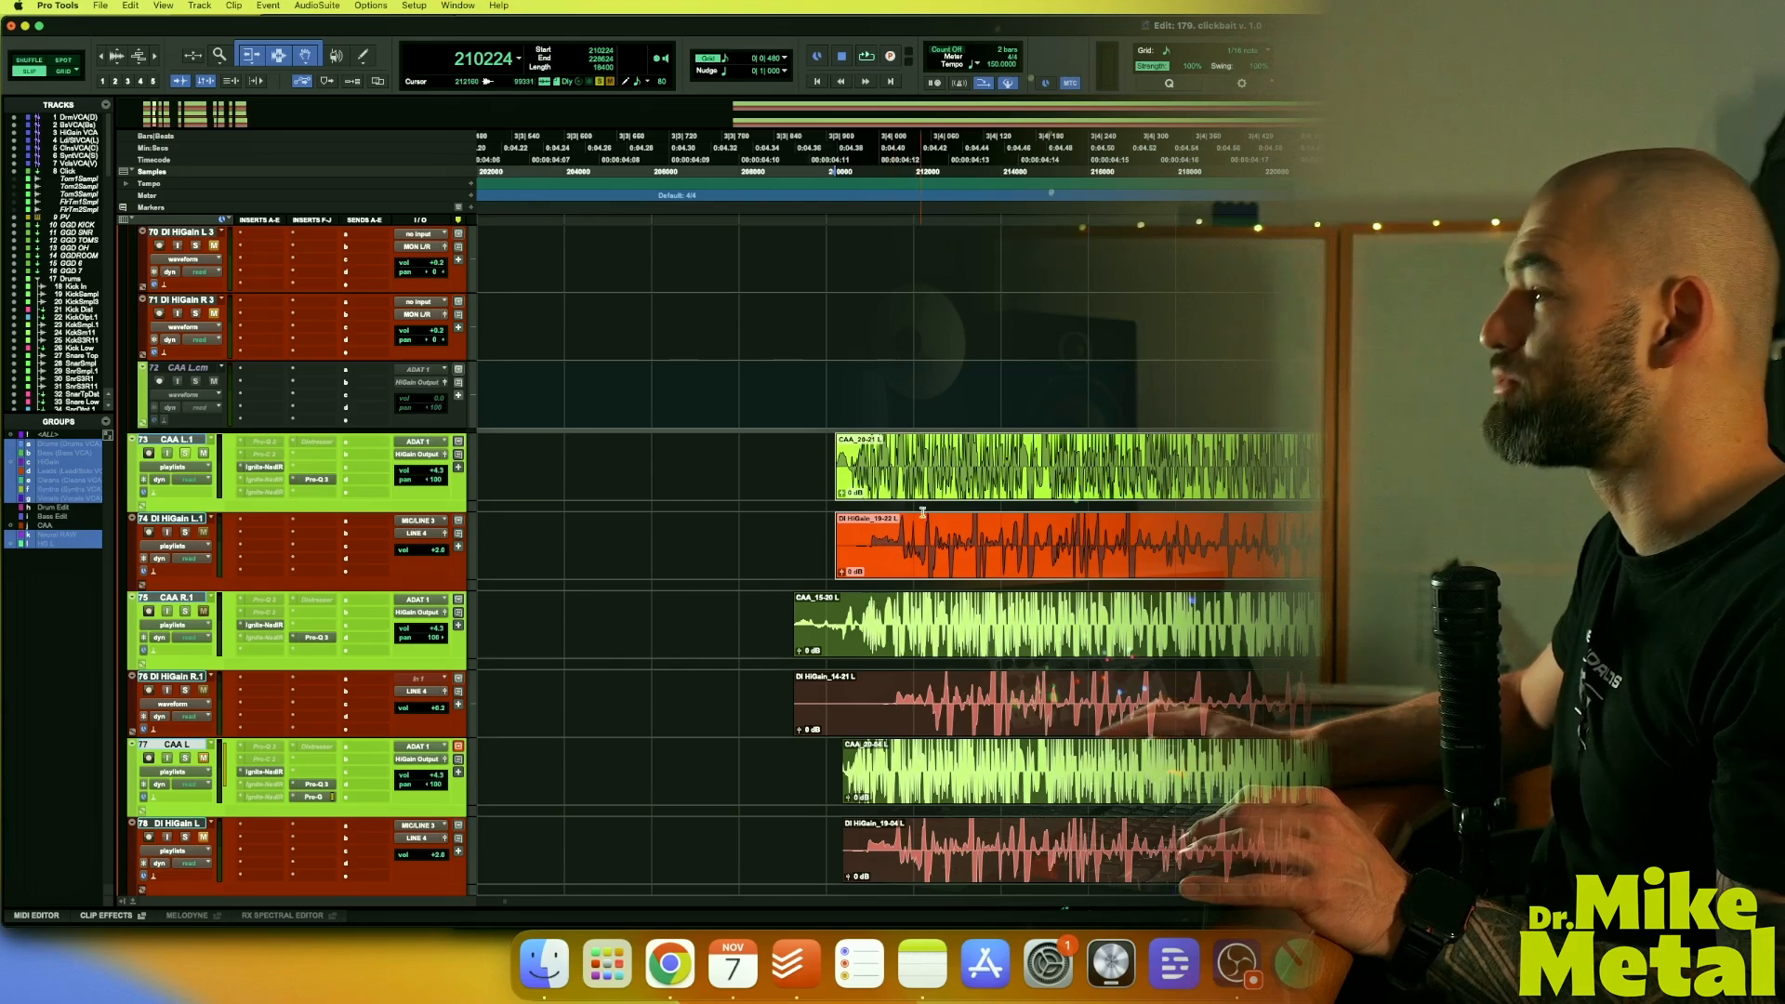
{"action": "left_click_drag", "start_coordinate": [926, 577], "coordinate": [936, 576]}
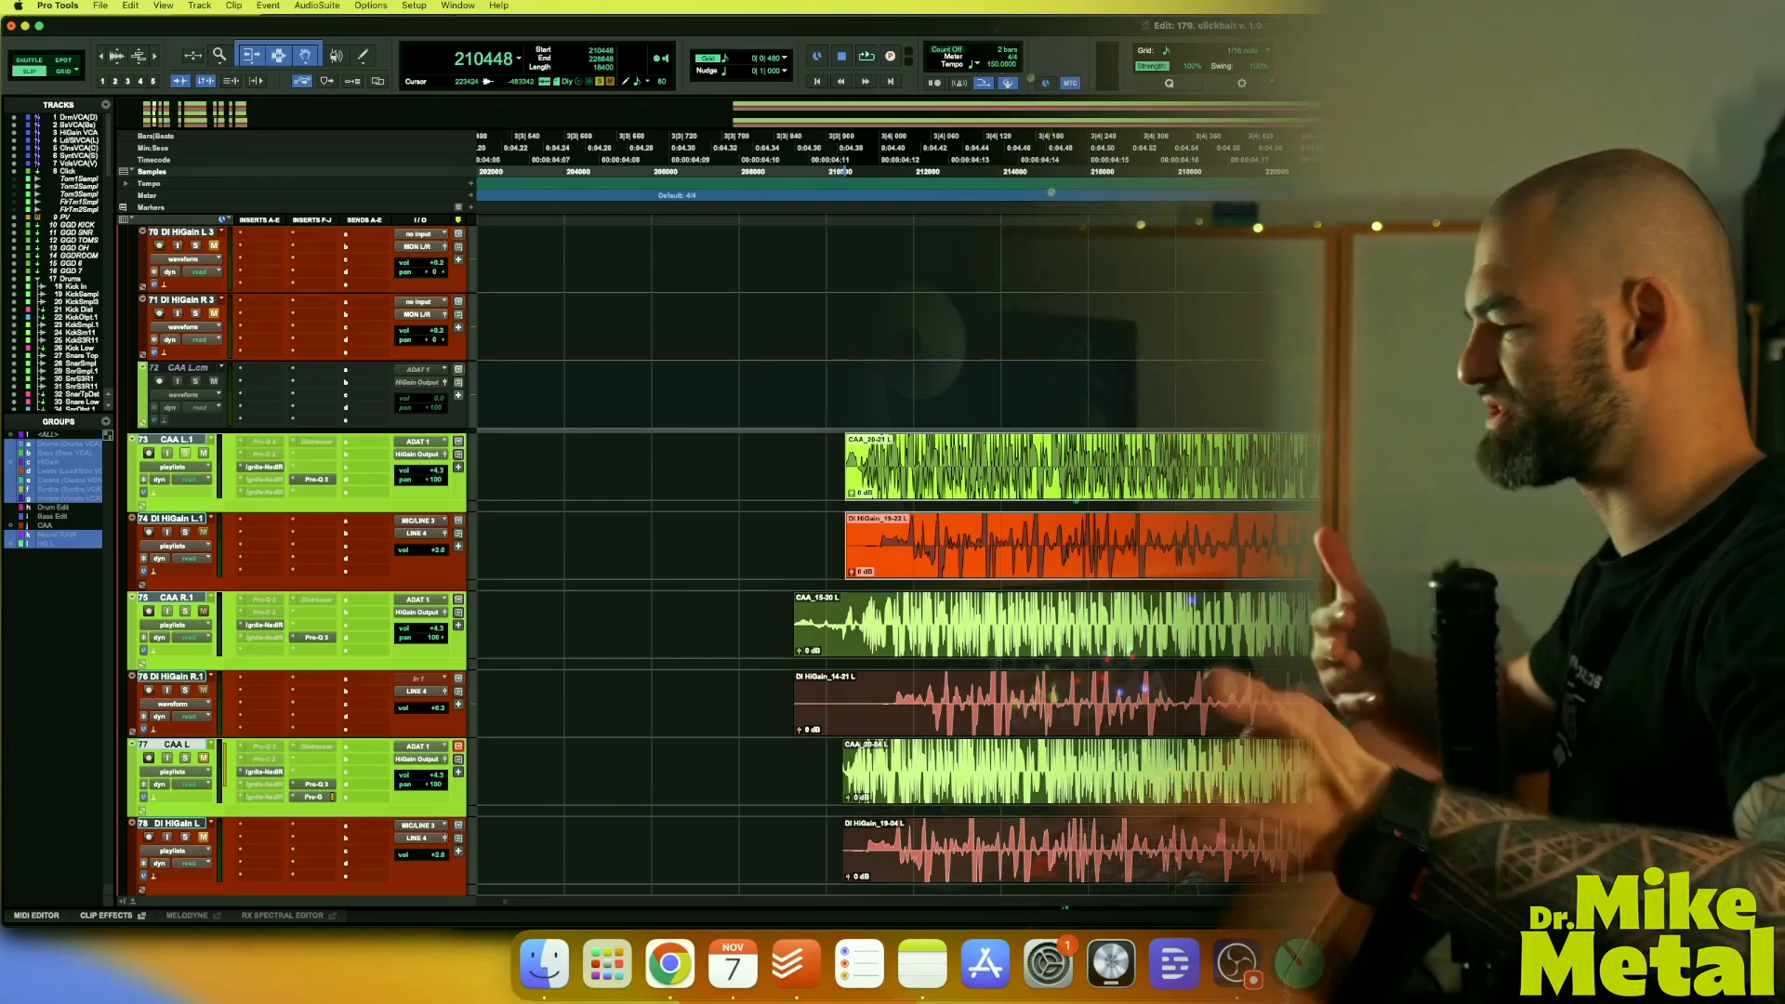
Examine how the trimmed guitar chunks and their gaps line up with each other and with the bass tracks
{"action": "left_click", "coordinate": [832, 457]}
{"action": "key", "text": "r"}
{"action": "scroll", "coordinate": [1202, 532], "scroll_direction": "right", "scroll_amount": 3}
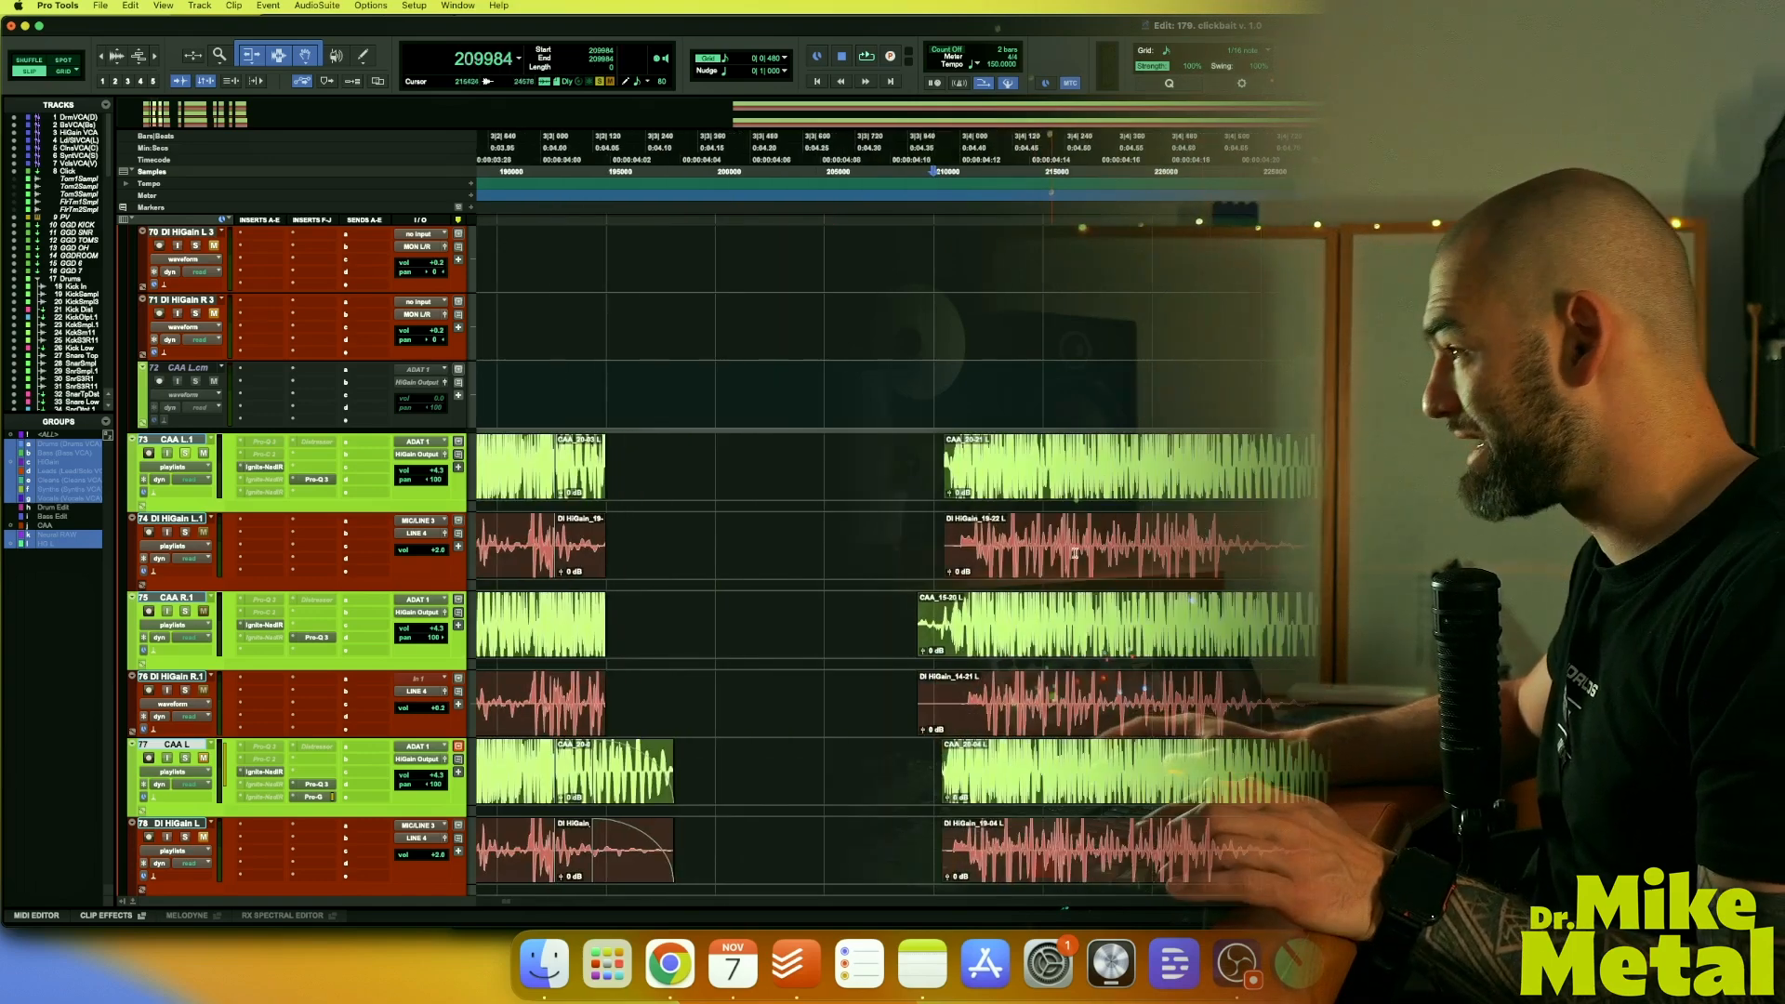
{"action": "key", "text": "r"}
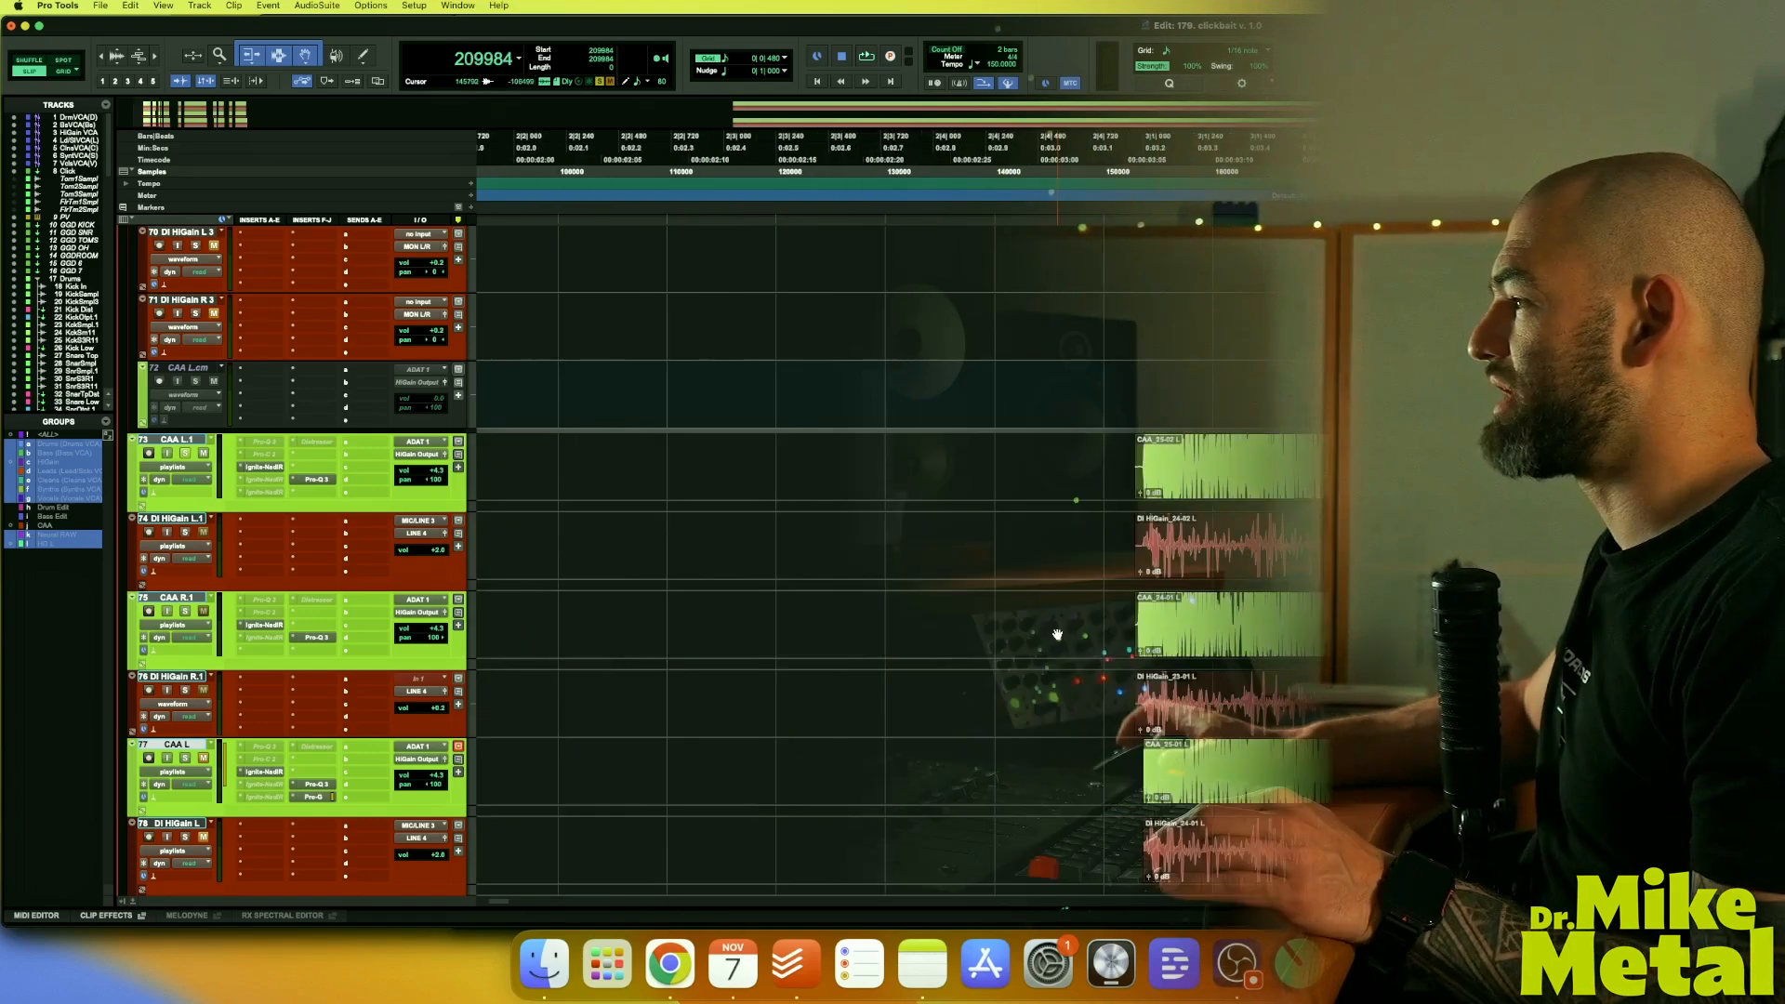
{"action": "scroll", "coordinate": [1035, 626], "scroll_direction": "right", "scroll_amount": 3}
{"action": "scroll", "coordinate": [1035, 626], "scroll_direction": "right", "scroll_amount": 2}
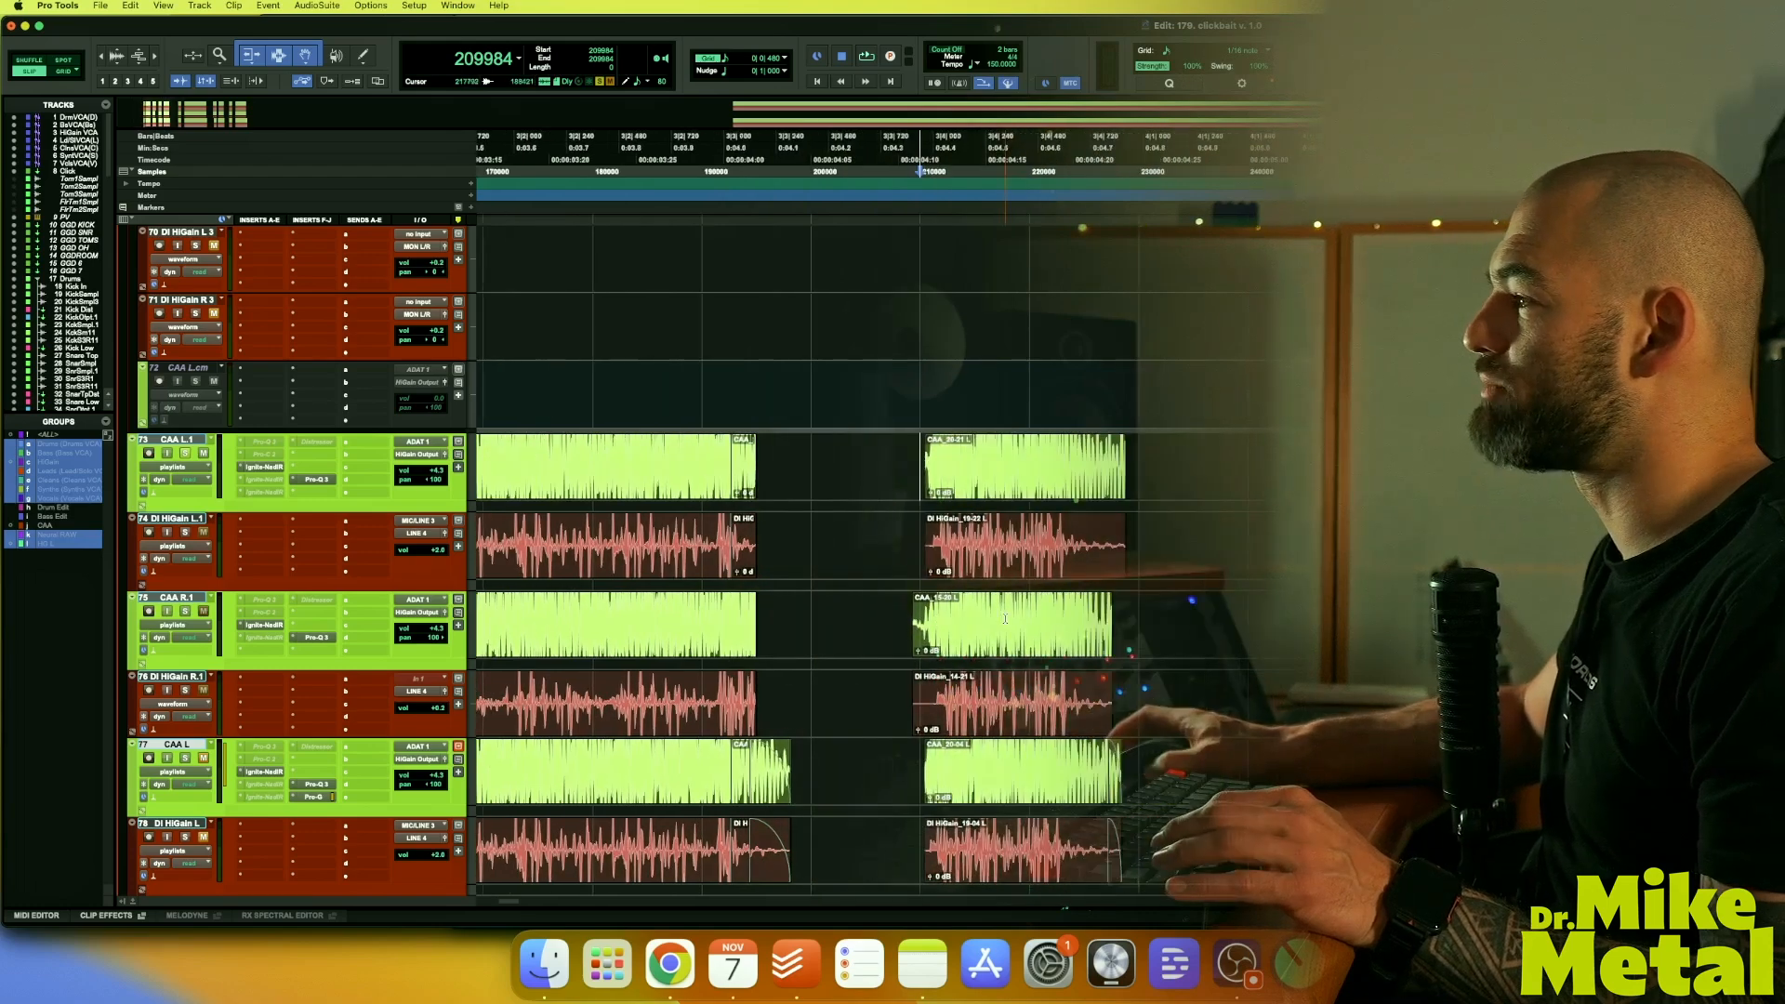
{"action": "key", "text": "r"}
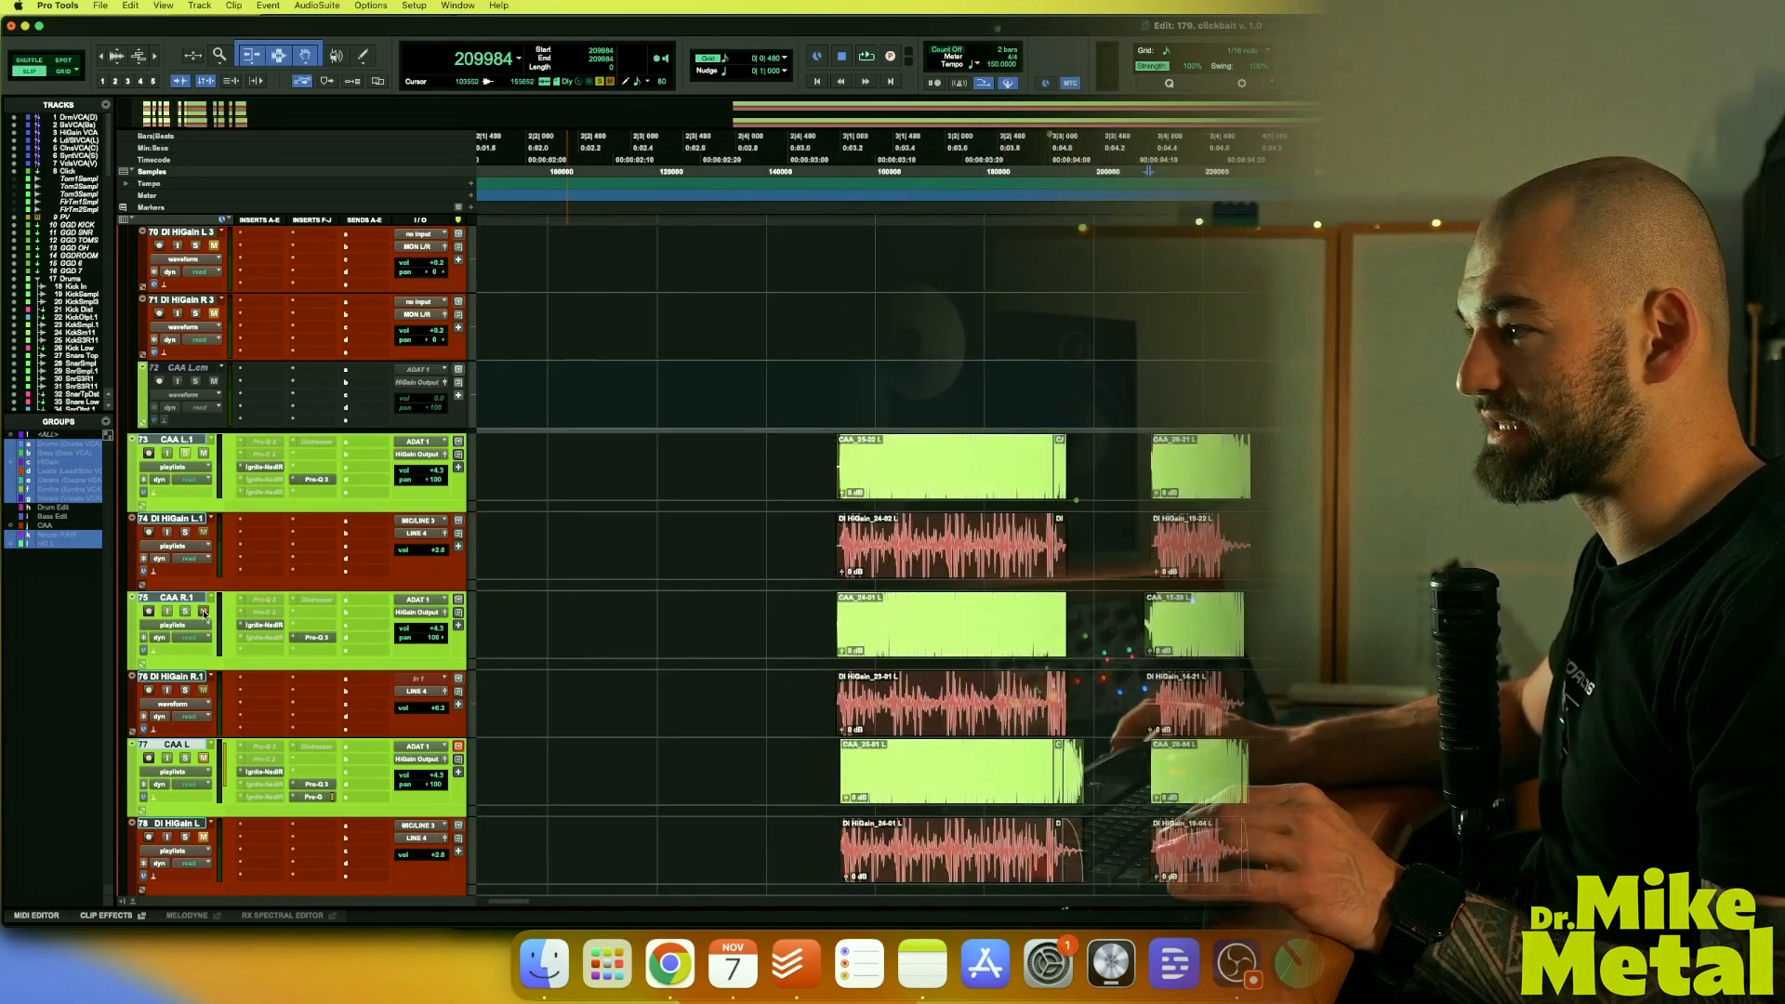
{"action": "scroll", "coordinate": [465, 745], "scroll_direction": "up", "scroll_amount": 20}
{"action": "scroll", "coordinate": [1218, 726], "scroll_direction": "down", "scroll_amount": 20}
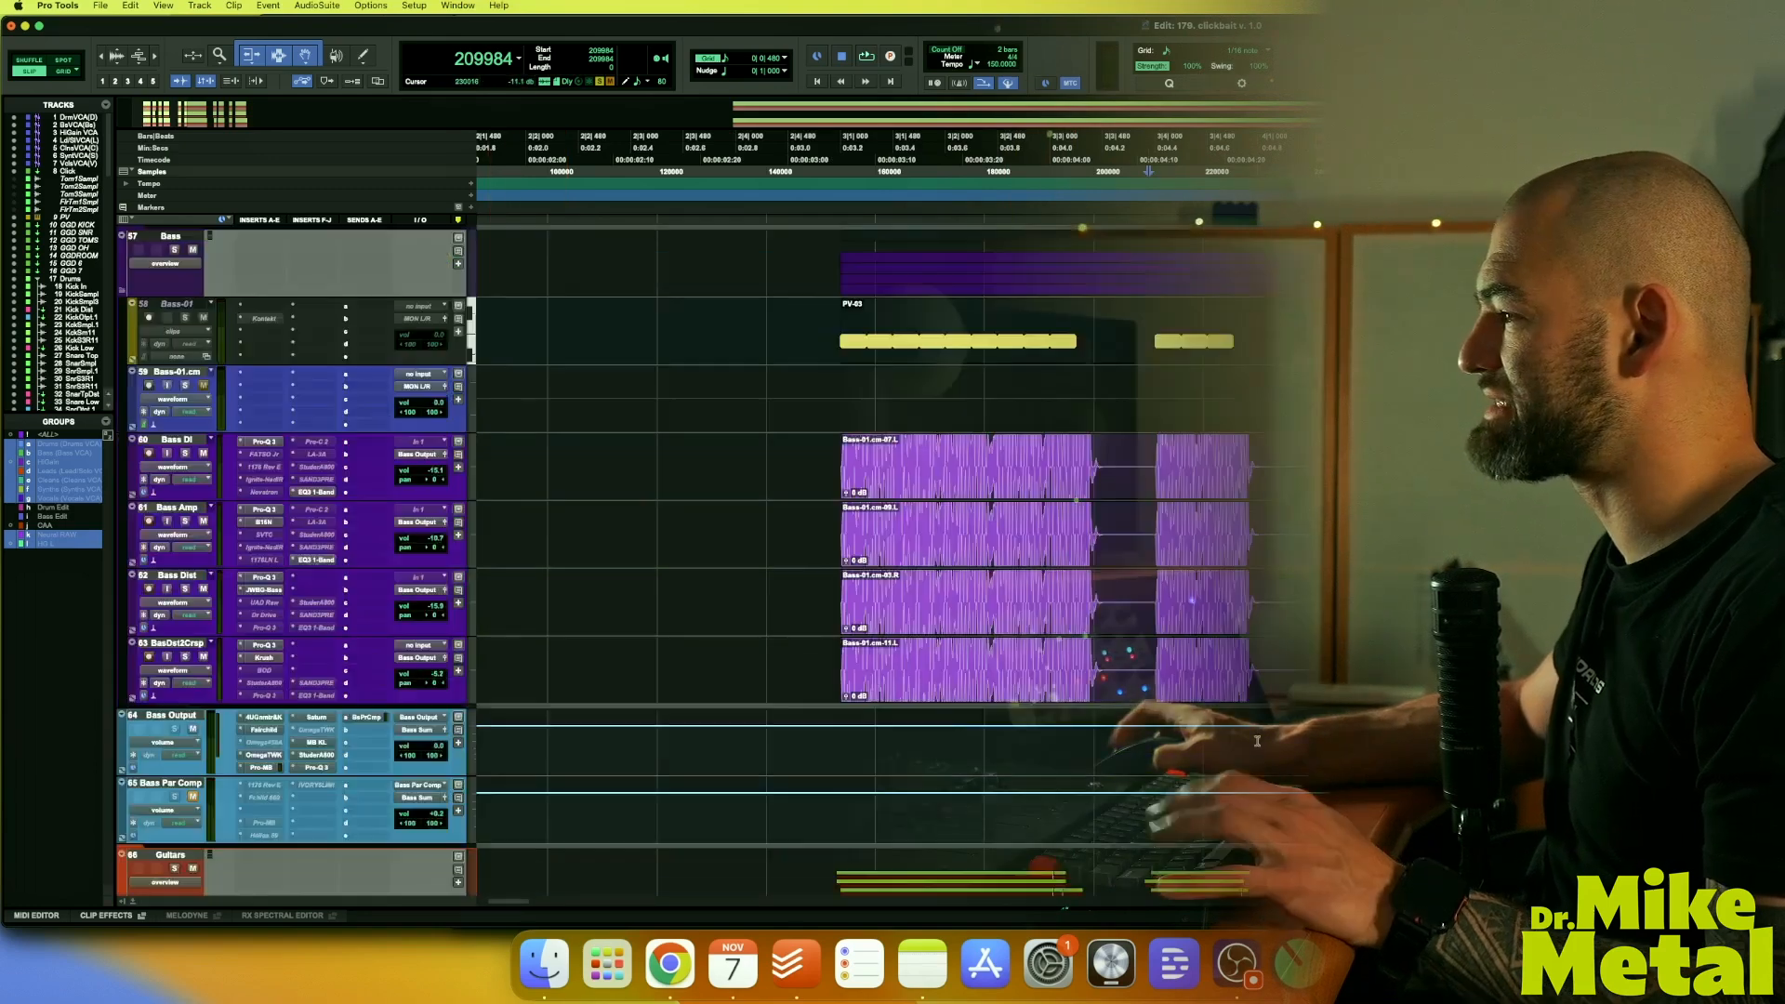
{"action": "scroll", "coordinate": [1218, 726], "scroll_direction": "down", "scroll_amount": 1}
{"action": "scroll", "coordinate": [930, 605], "scroll_direction": "right", "scroll_amount": 3}
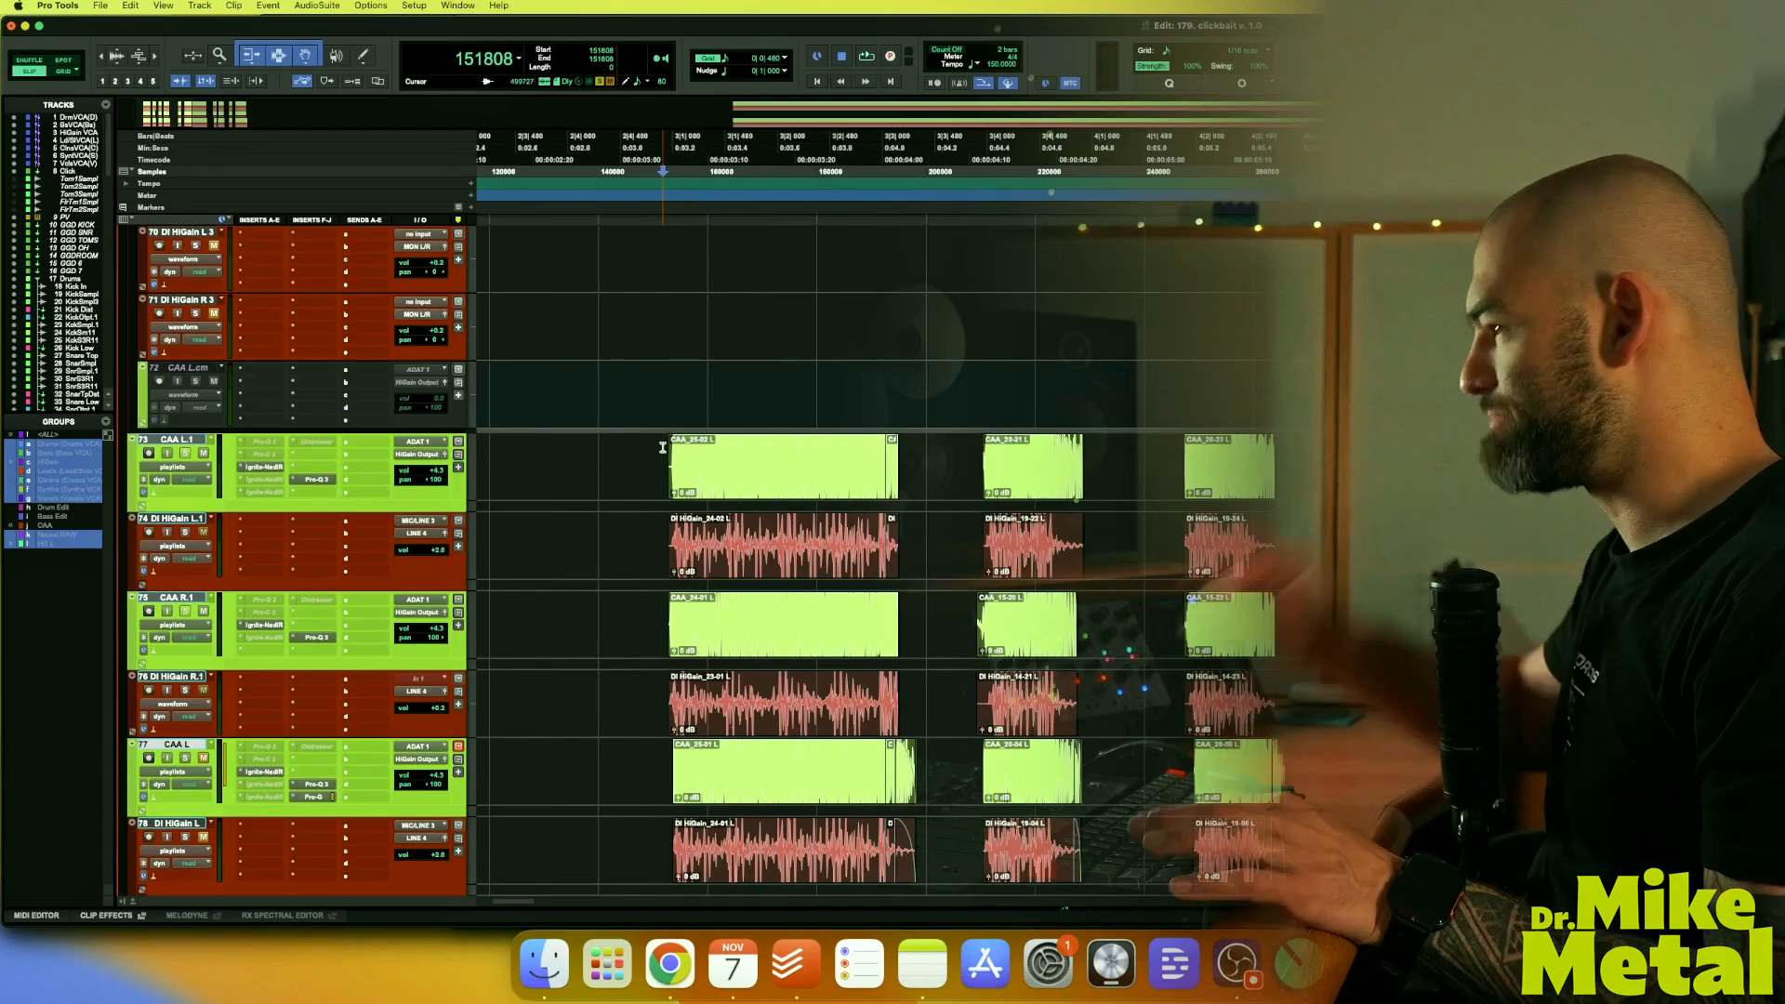
Play back the tightened guitar tracks from before the first chunk, following the cuts and gaps through the riff
{"action": "left_click", "coordinate": [607, 449]}
{"action": "key", "text": "space"}
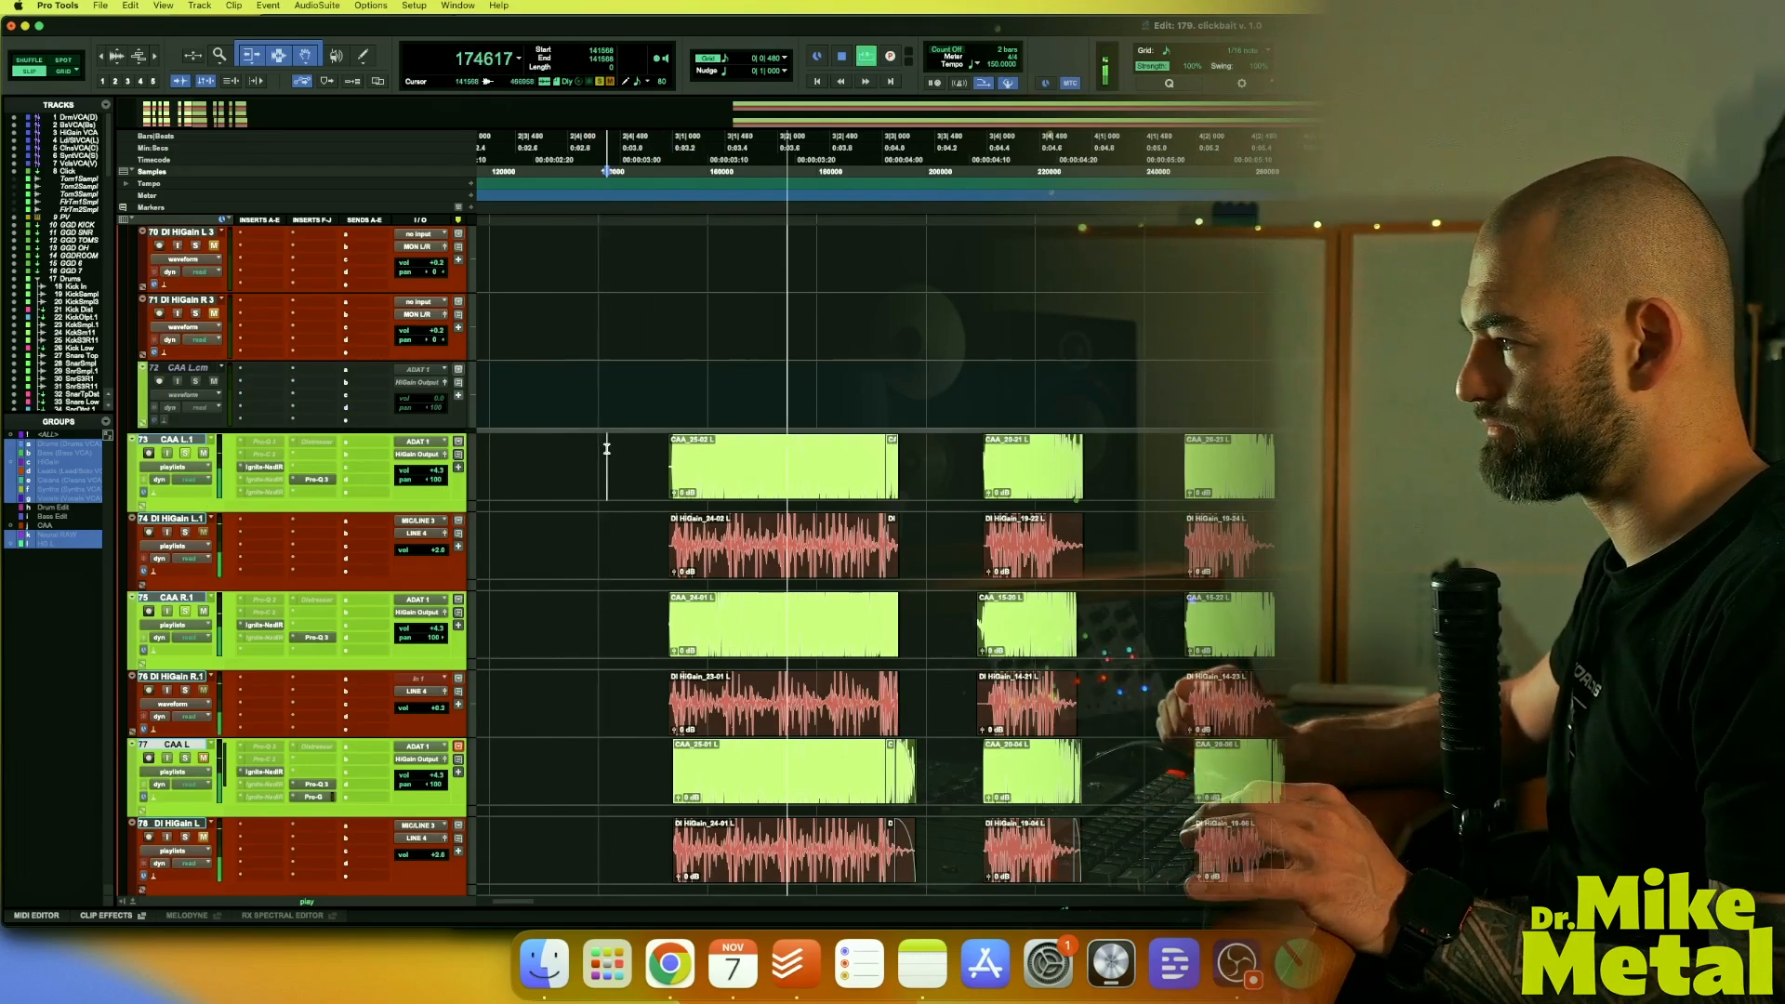
{"action": "scroll", "coordinate": [765, 469], "scroll_direction": "right", "scroll_amount": 6}
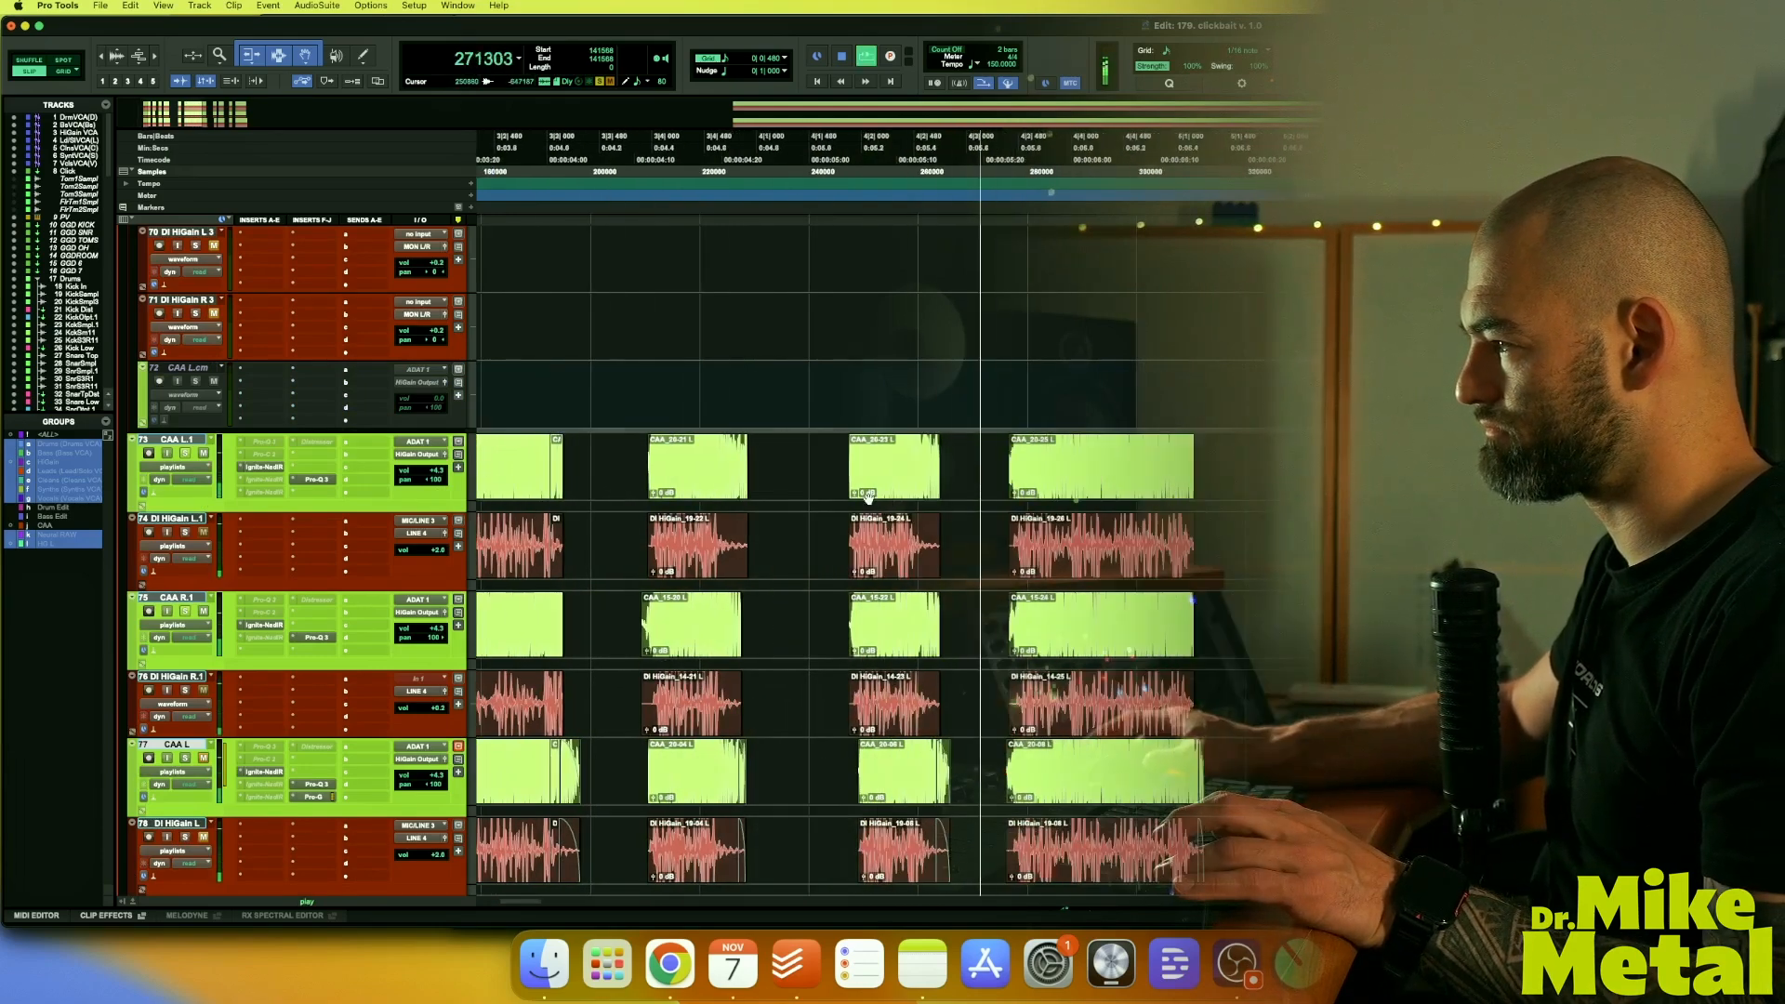
{"action": "scroll", "coordinate": [869, 499], "scroll_direction": "right", "scroll_amount": 3}
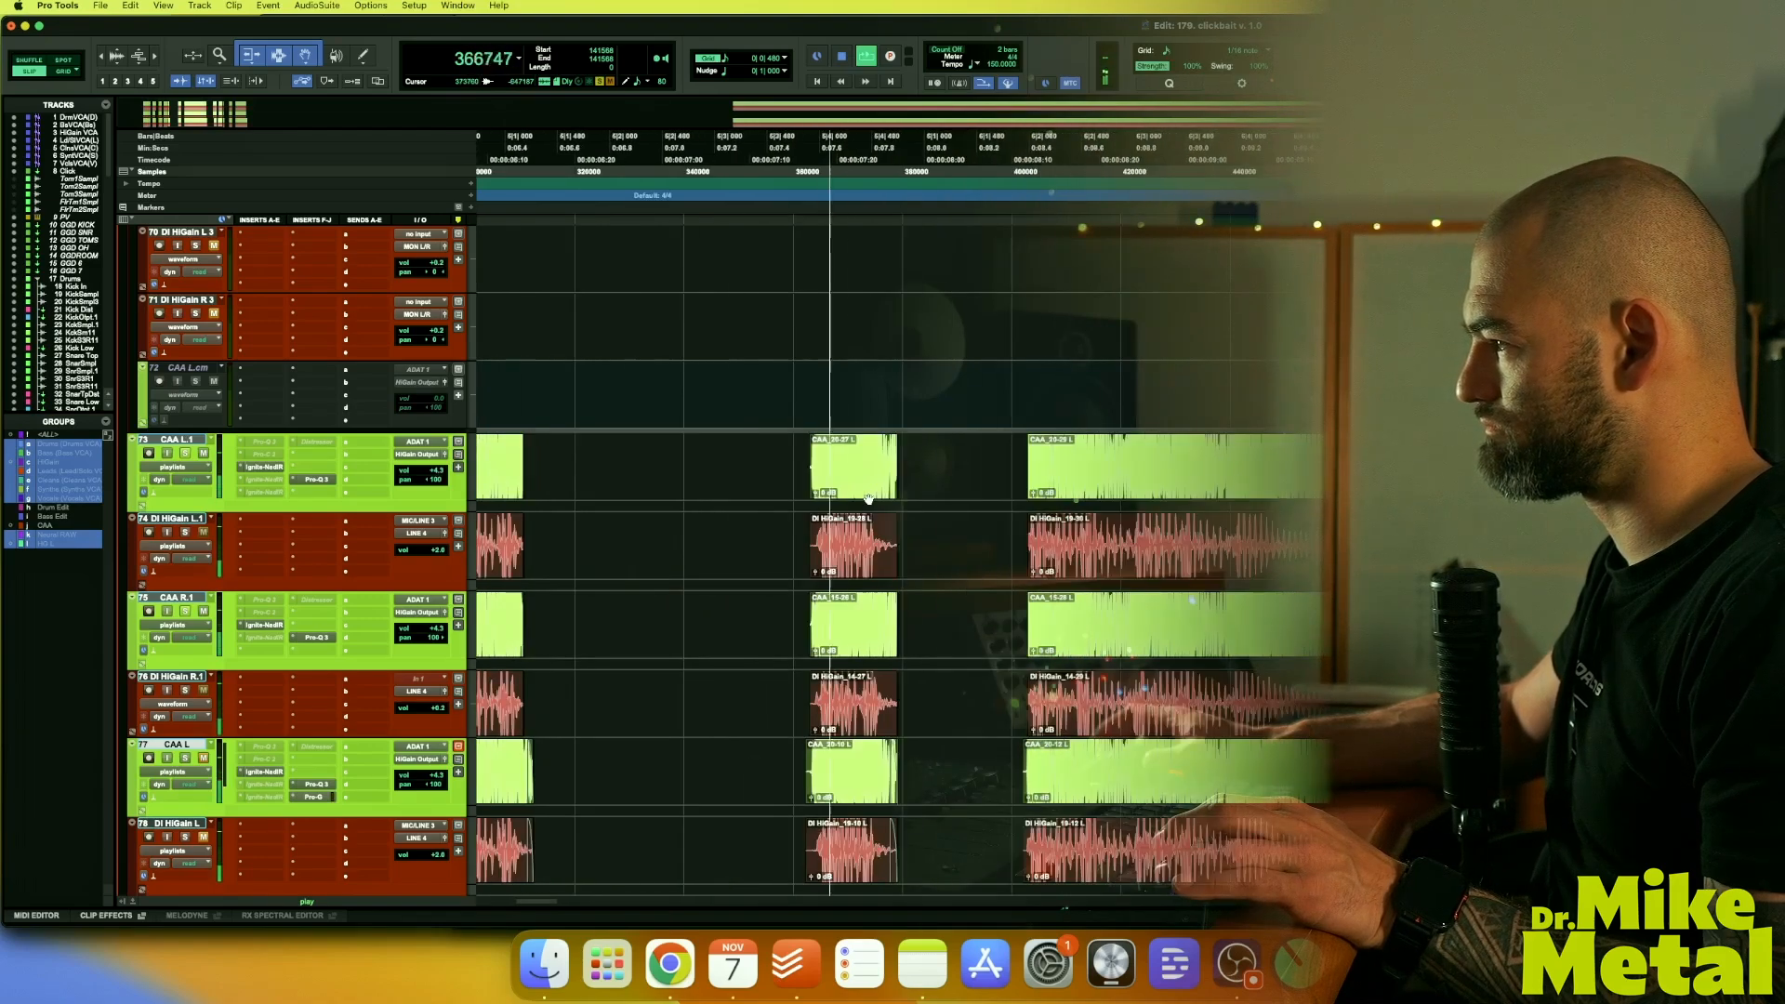
{"action": "scroll", "coordinate": [866, 496], "scroll_direction": "right", "scroll_amount": 3}
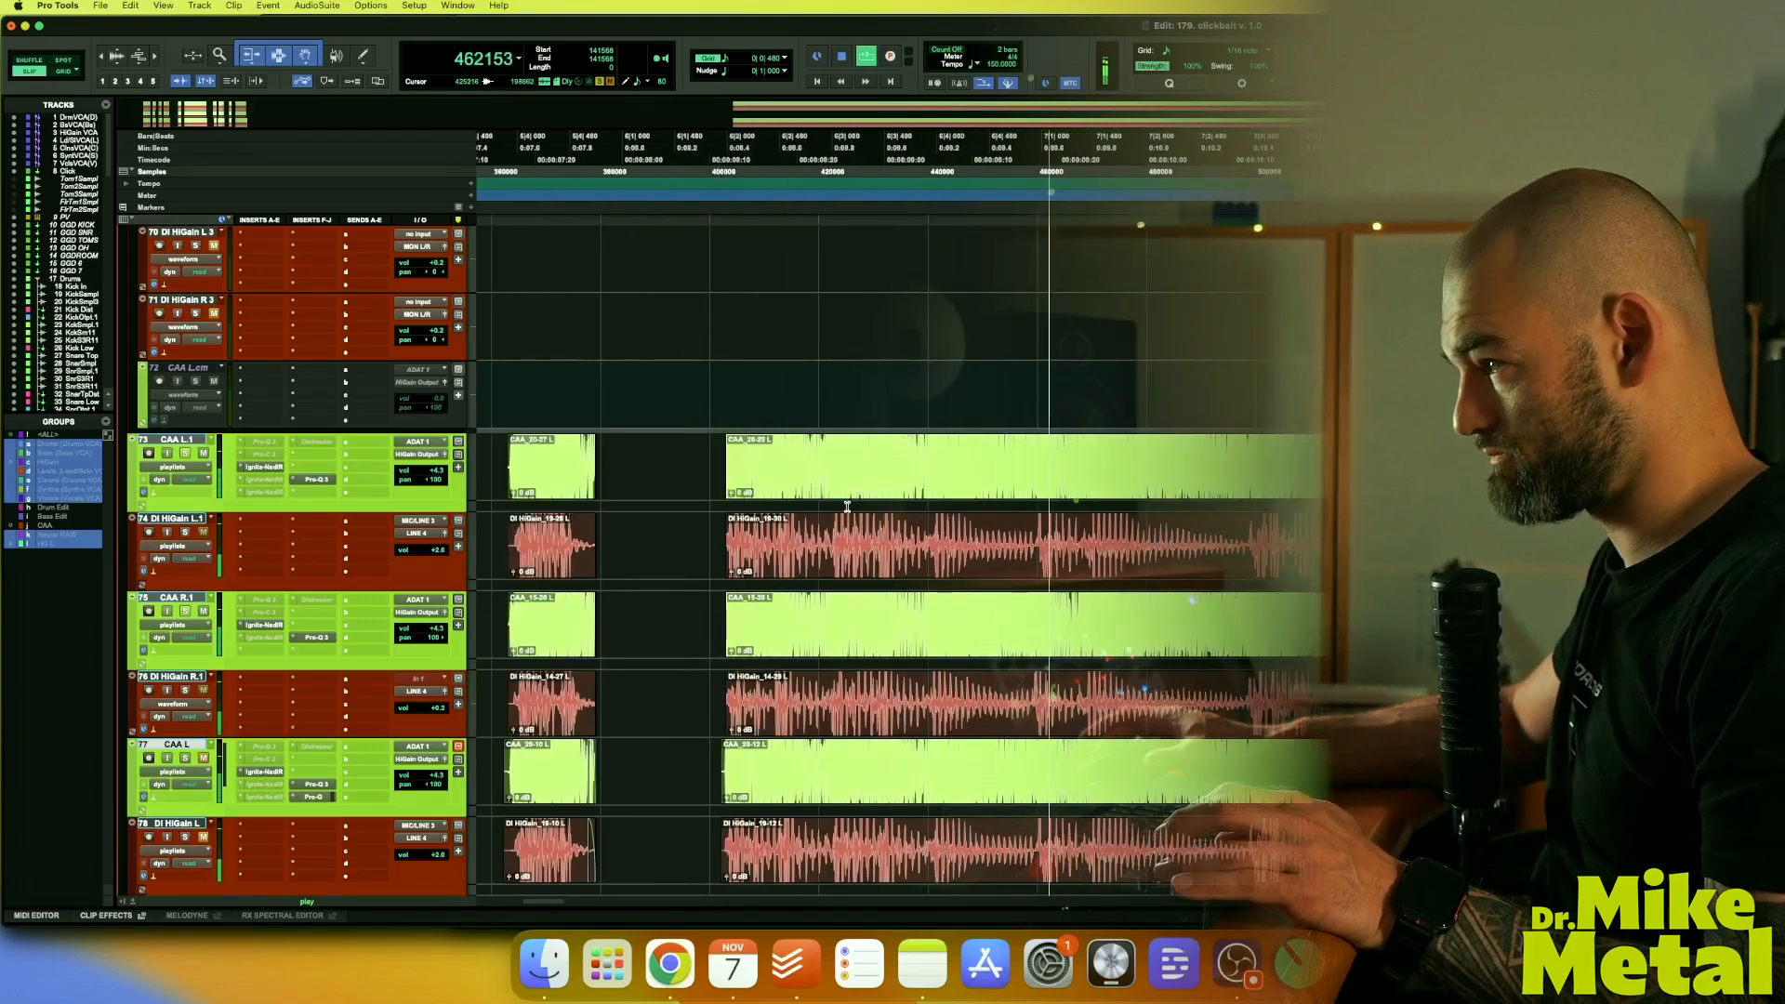
{"action": "scroll", "coordinate": [867, 498], "scroll_direction": "right", "scroll_amount": 3}
{"action": "scroll", "coordinate": [868, 498], "scroll_direction": "right", "scroll_amount": 3}
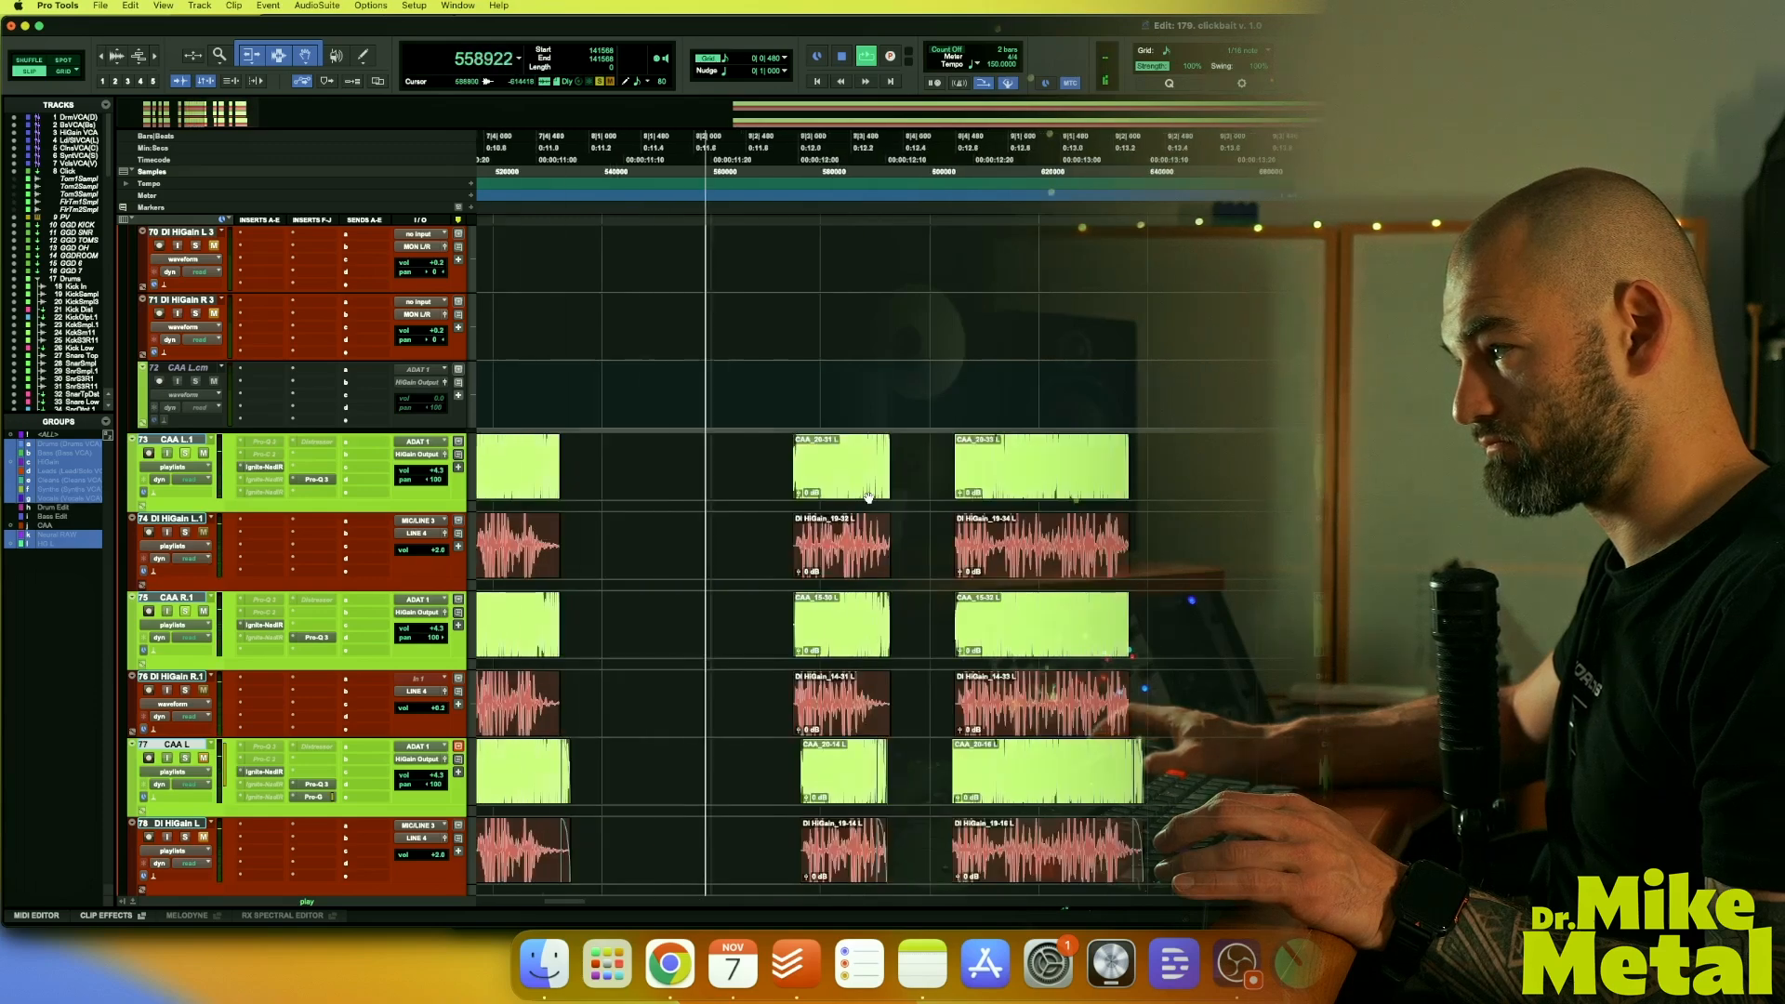
{"action": "scroll", "coordinate": [868, 499], "scroll_direction": "right", "scroll_amount": 3}
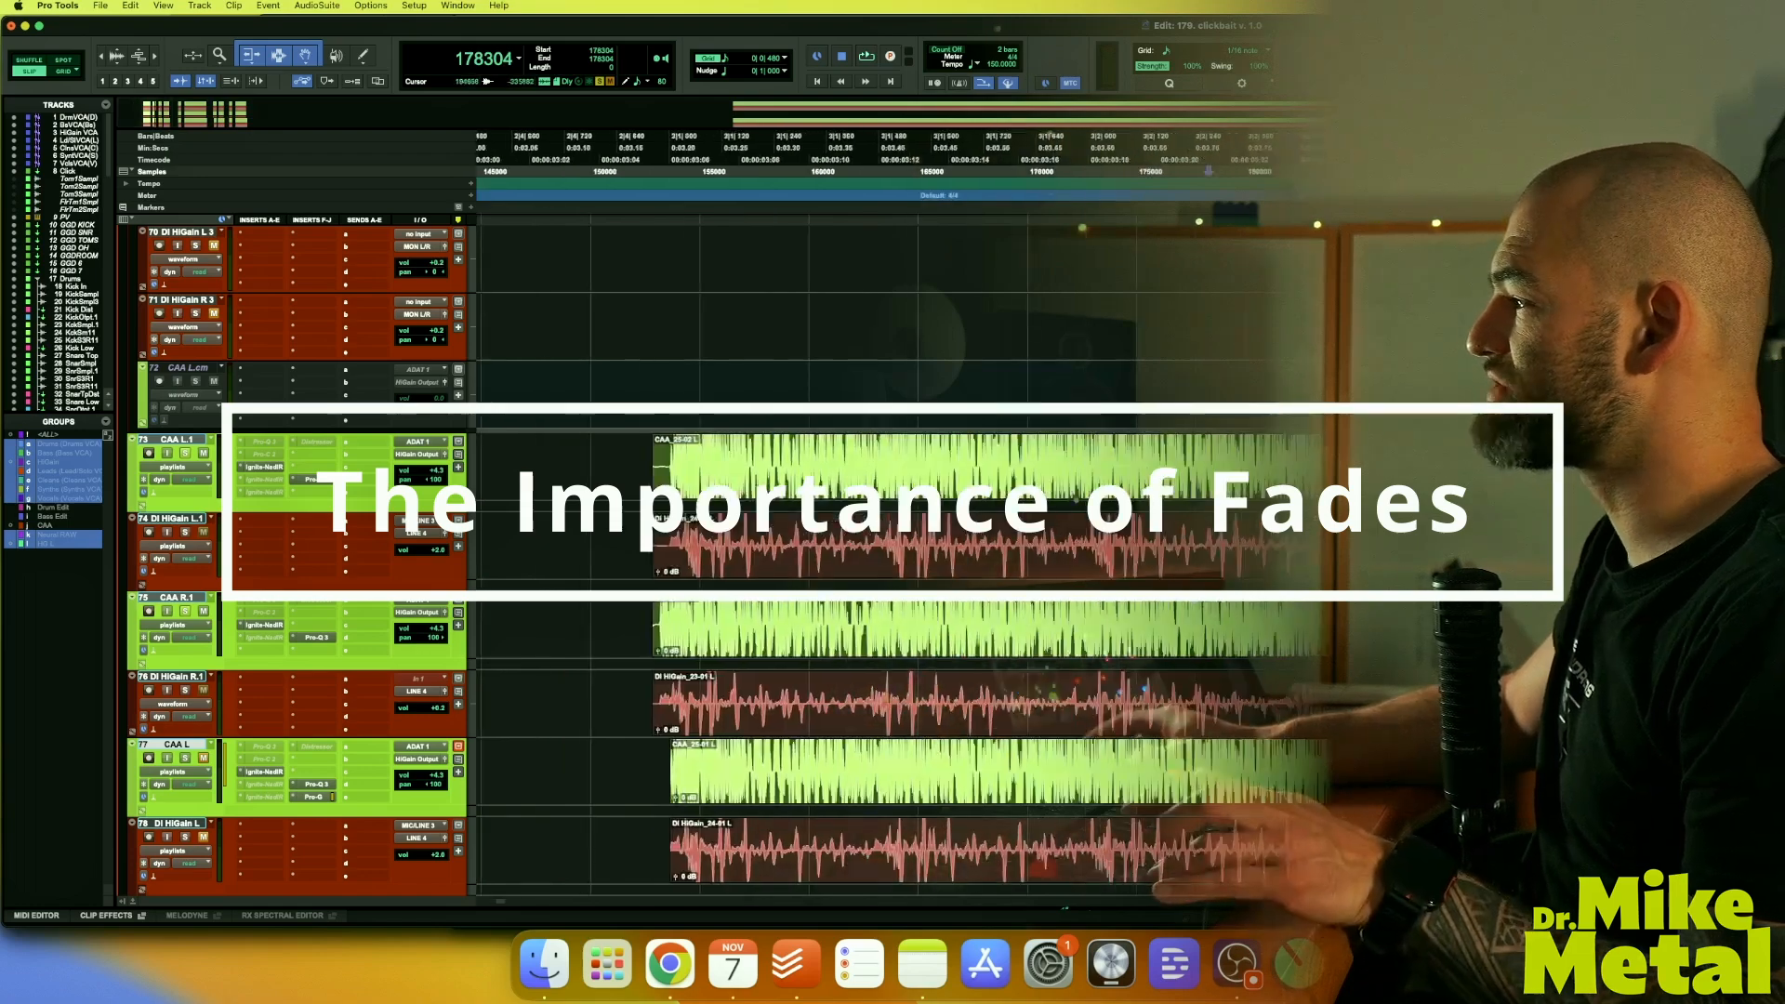
{"action": "key", "text": "space"}
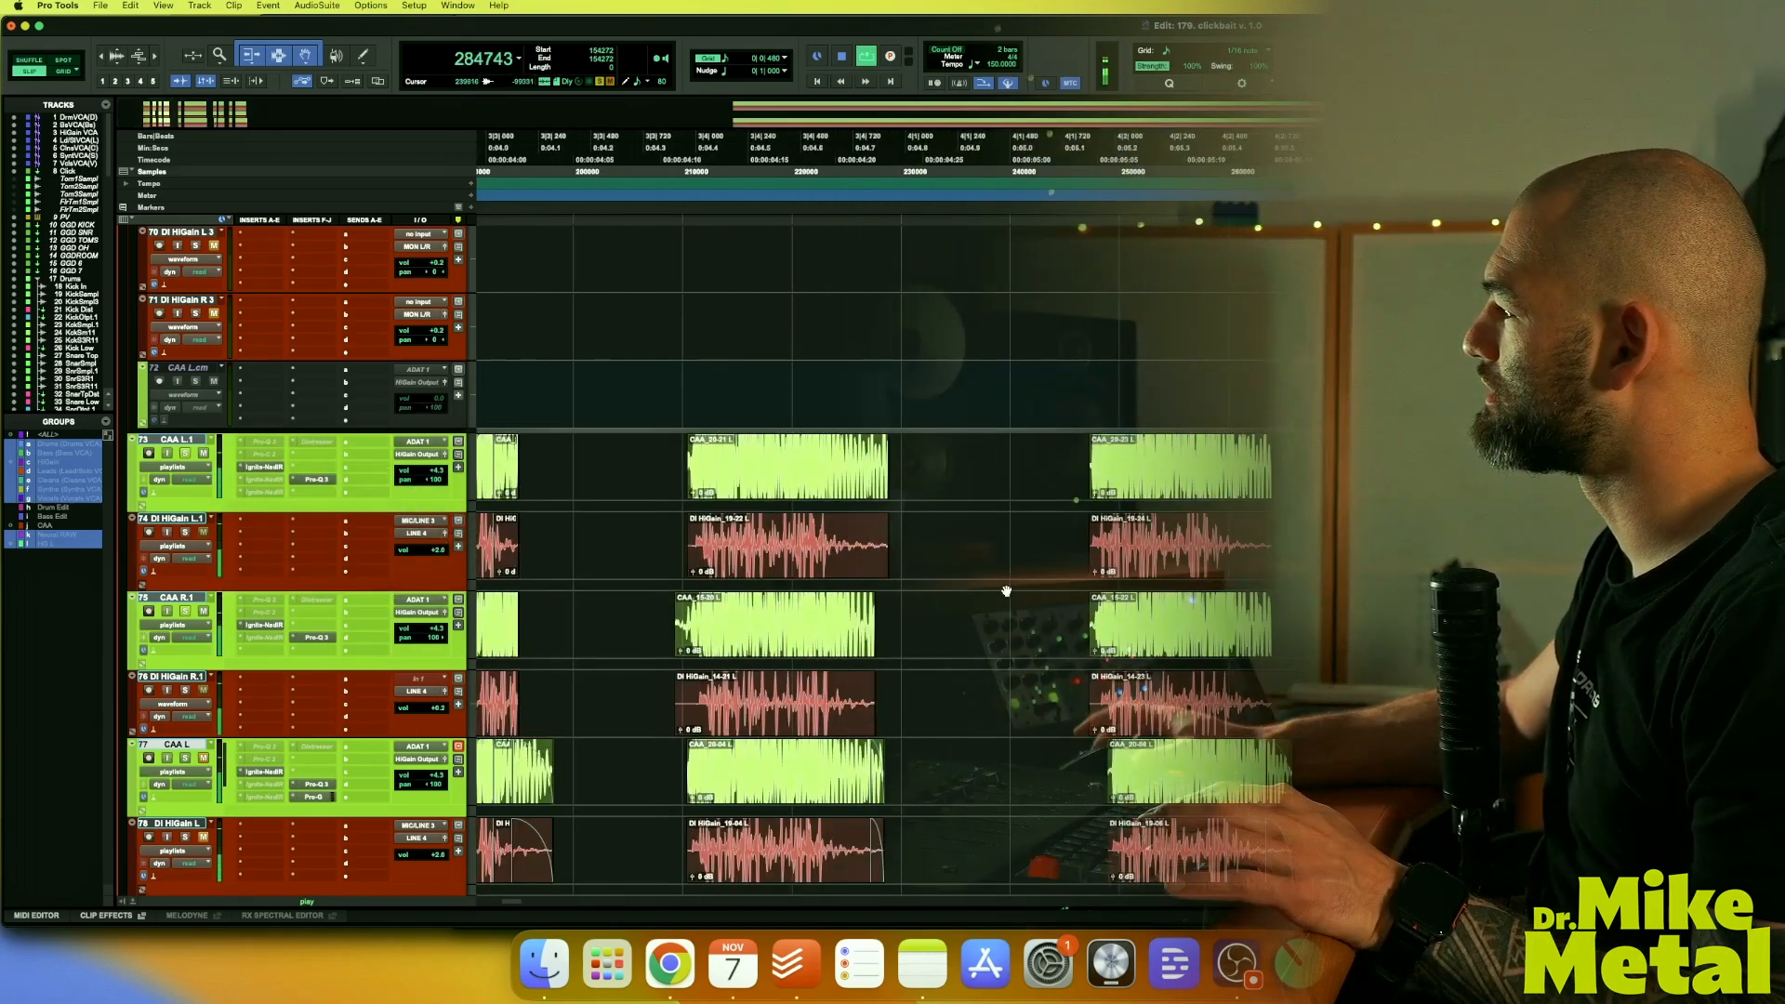
{"action": "key", "text": "space"}
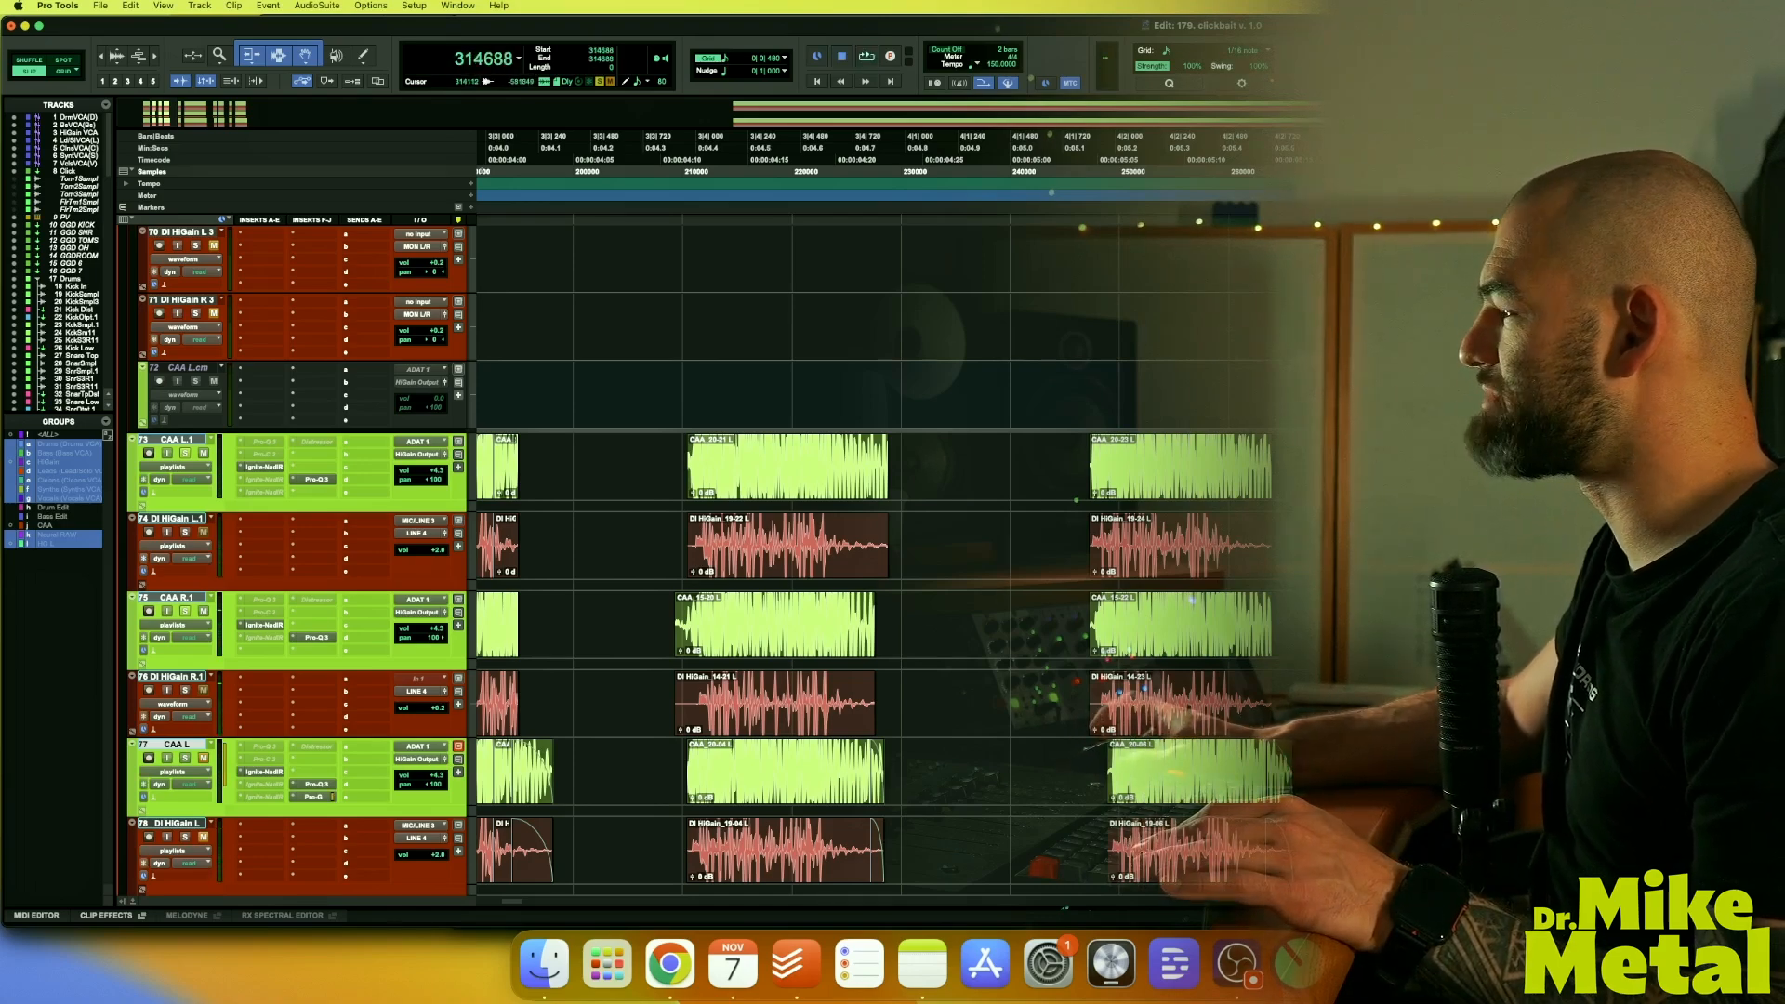
Inspect the bass waveforms around sample 310208 and compare them with the guitar clips at the same position
{"action": "scroll", "coordinate": [707, 558], "scroll_direction": "up", "scroll_amount": 10}
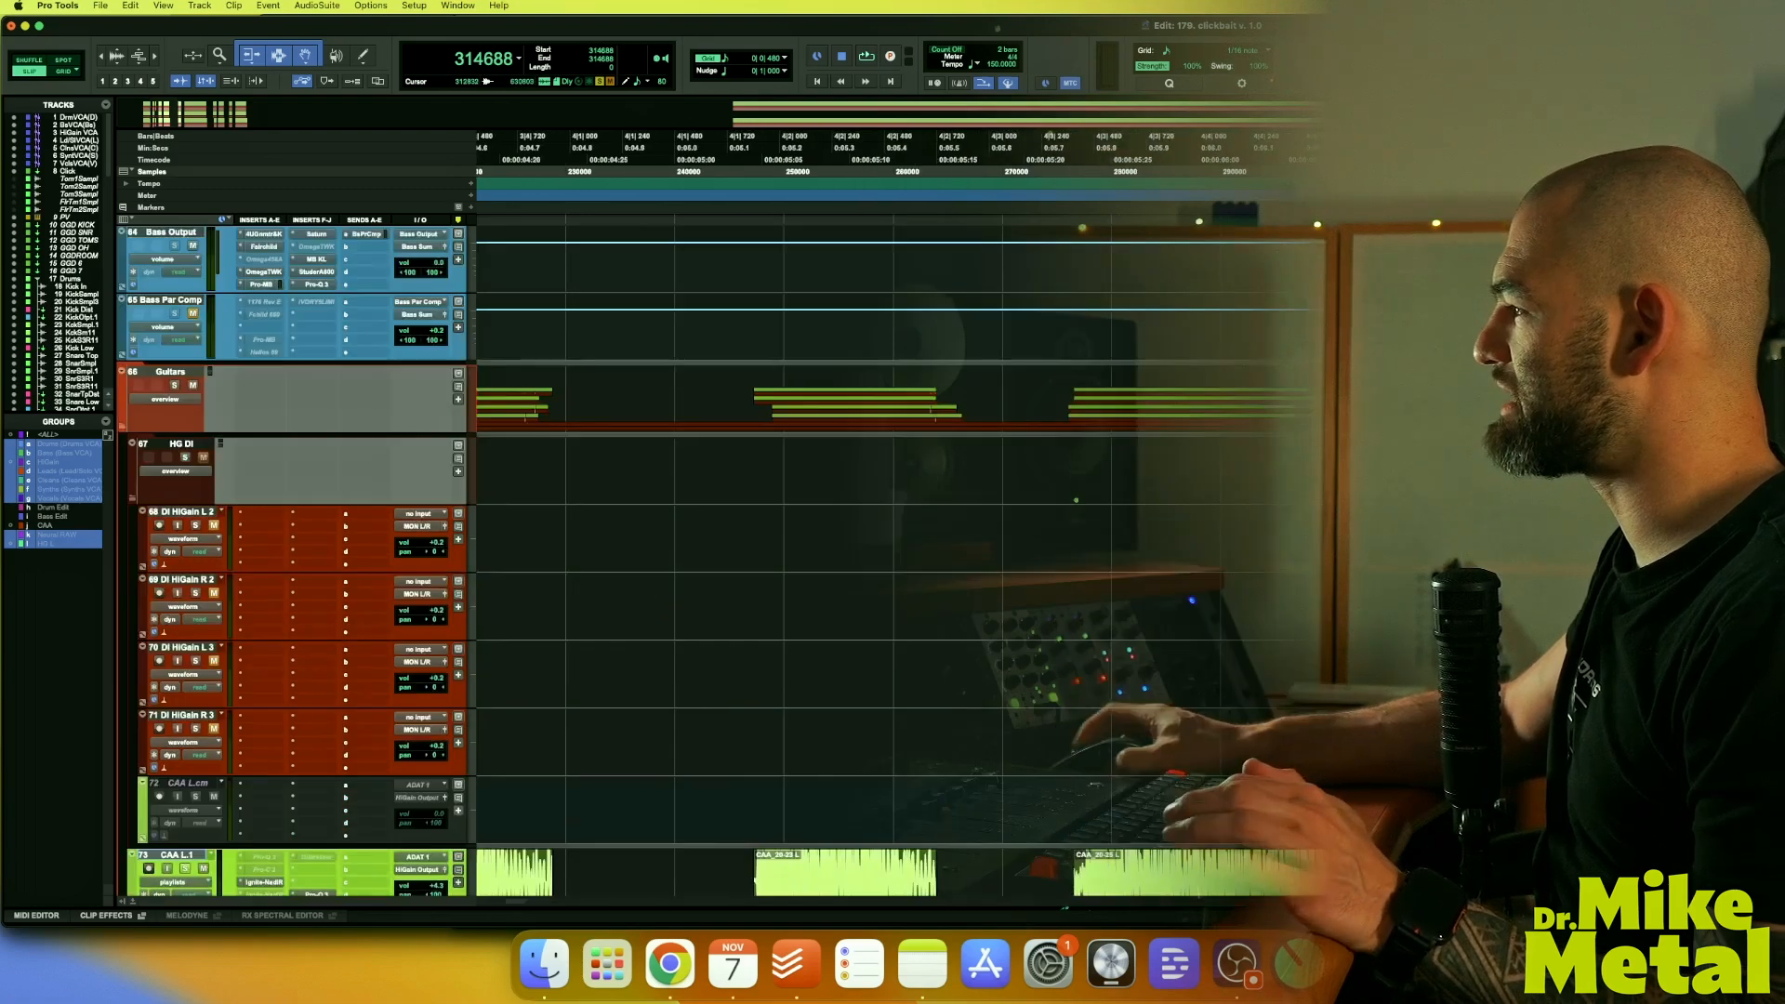
{"action": "scroll", "coordinate": [706, 558], "scroll_direction": "down", "scroll_amount": 5}
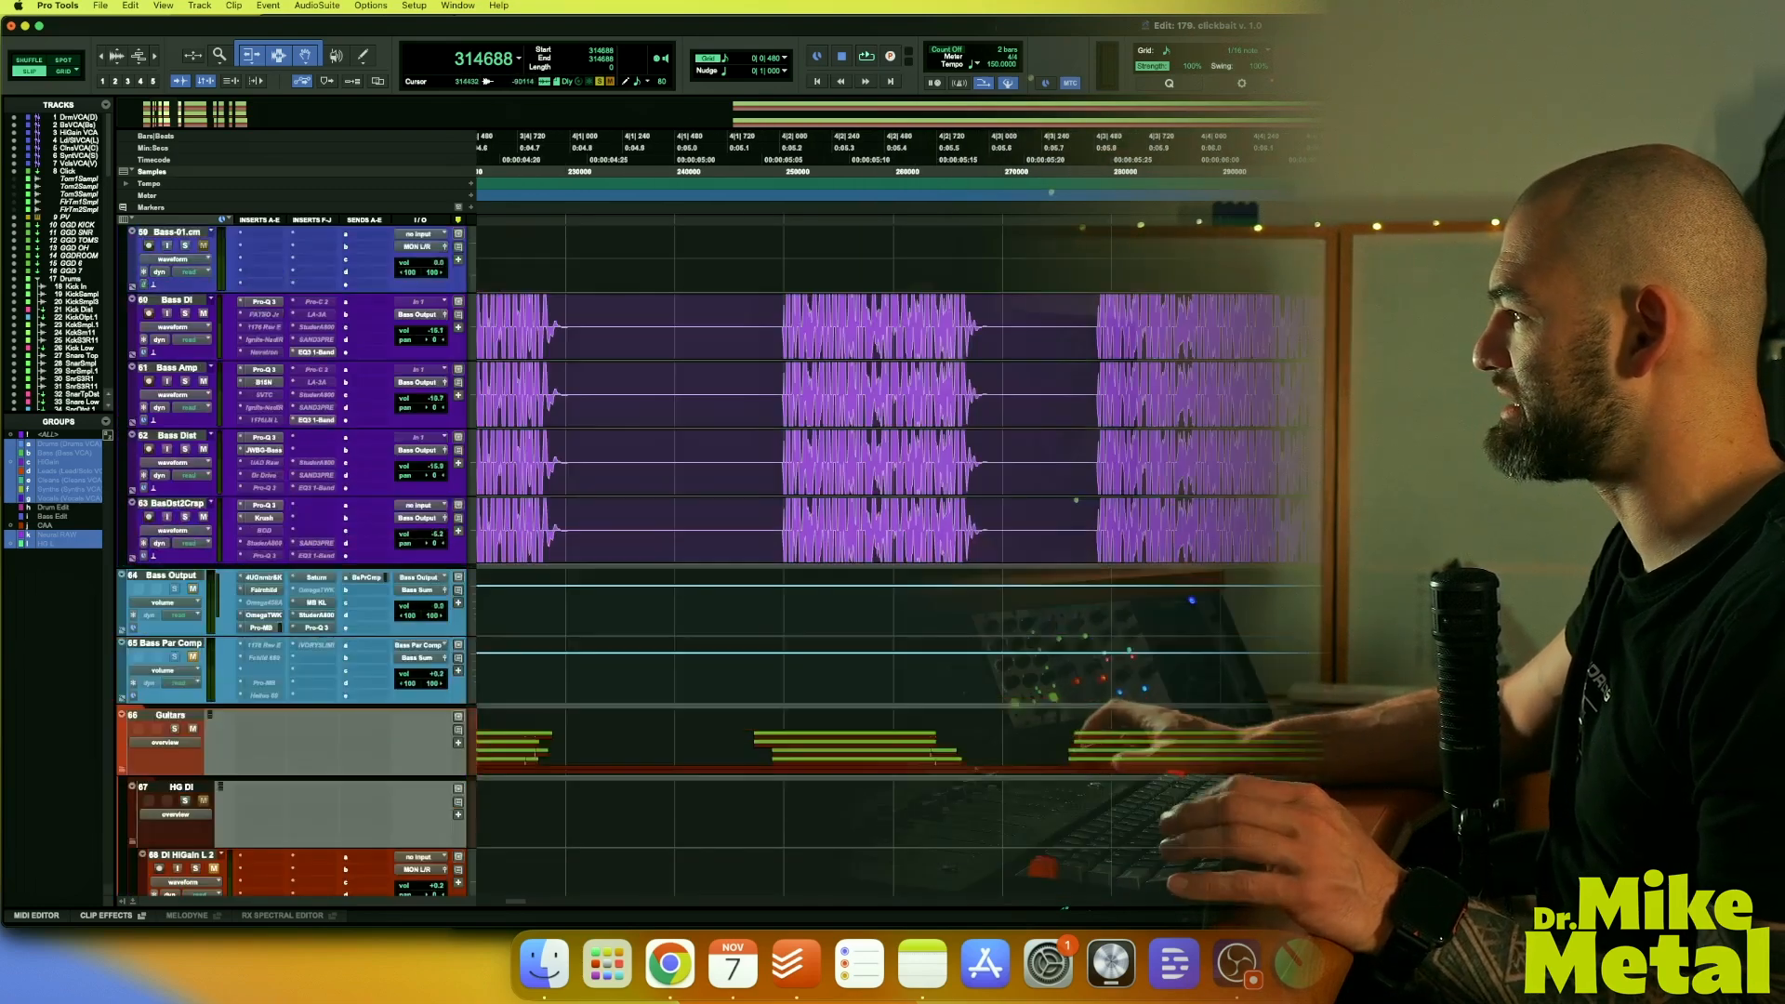
{"action": "left_click", "coordinate": [1461, 394]}
{"action": "key", "text": "t"}
{"action": "key", "text": "t"}
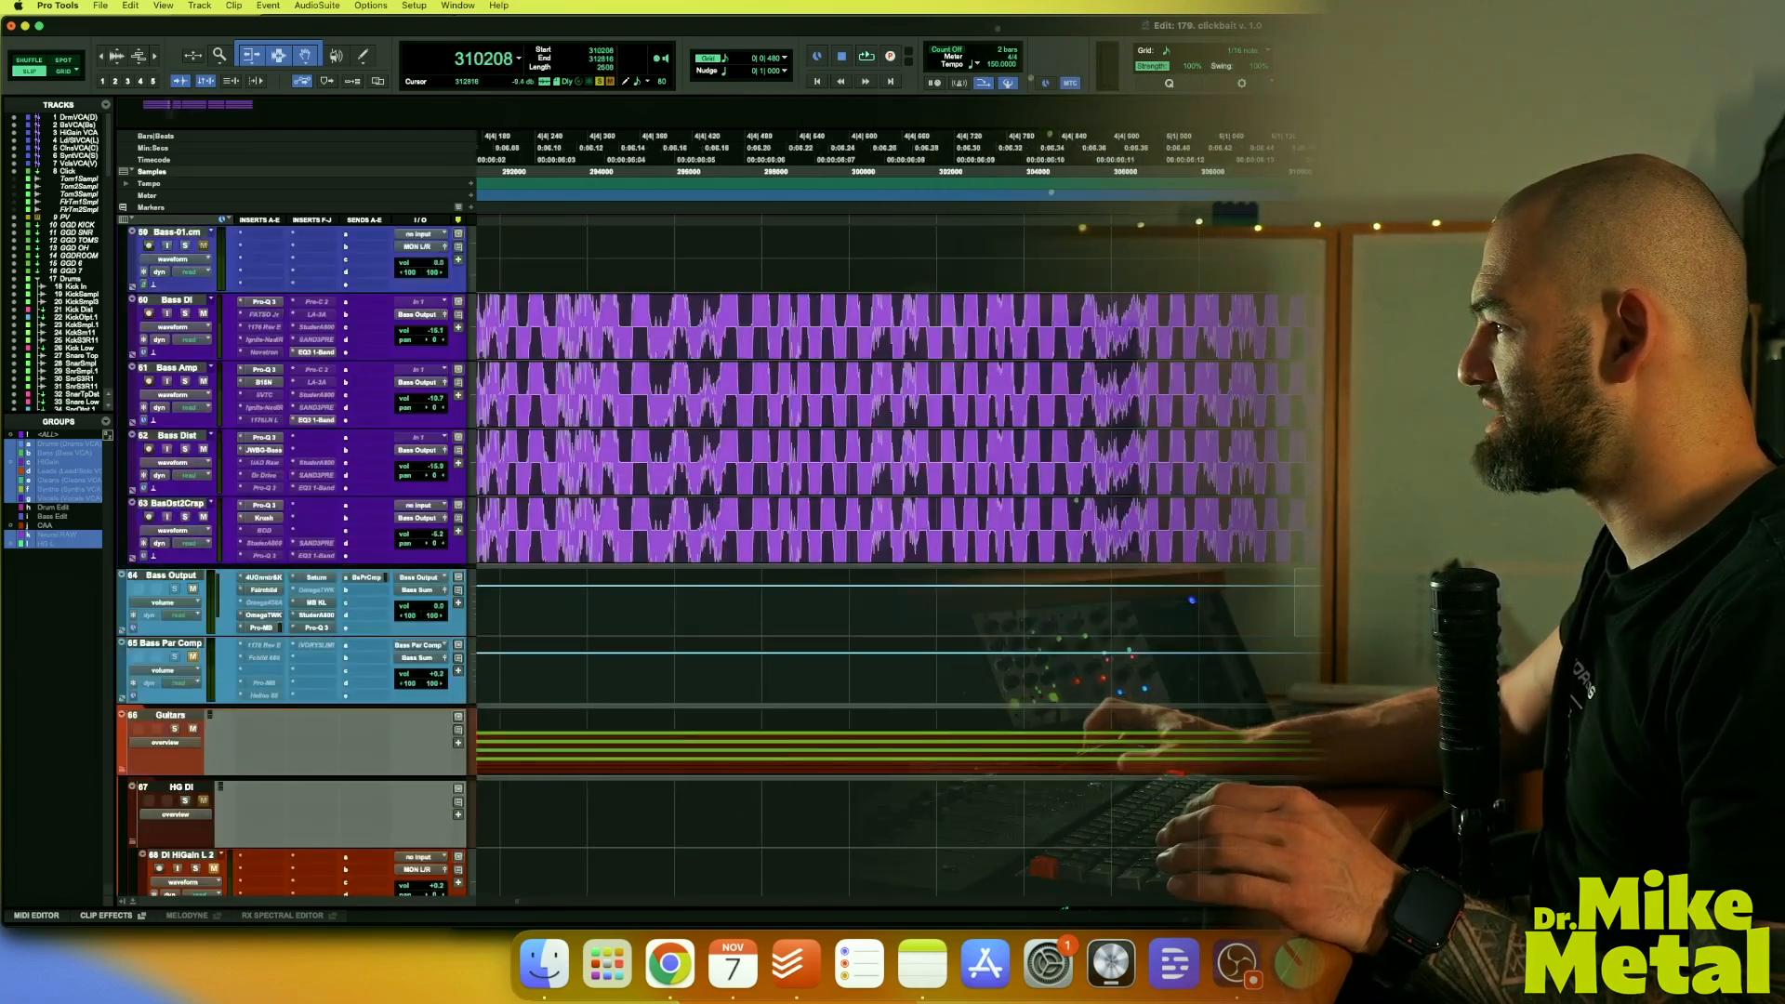
{"action": "scroll", "coordinate": [707, 558], "scroll_direction": "down", "scroll_amount": 7}
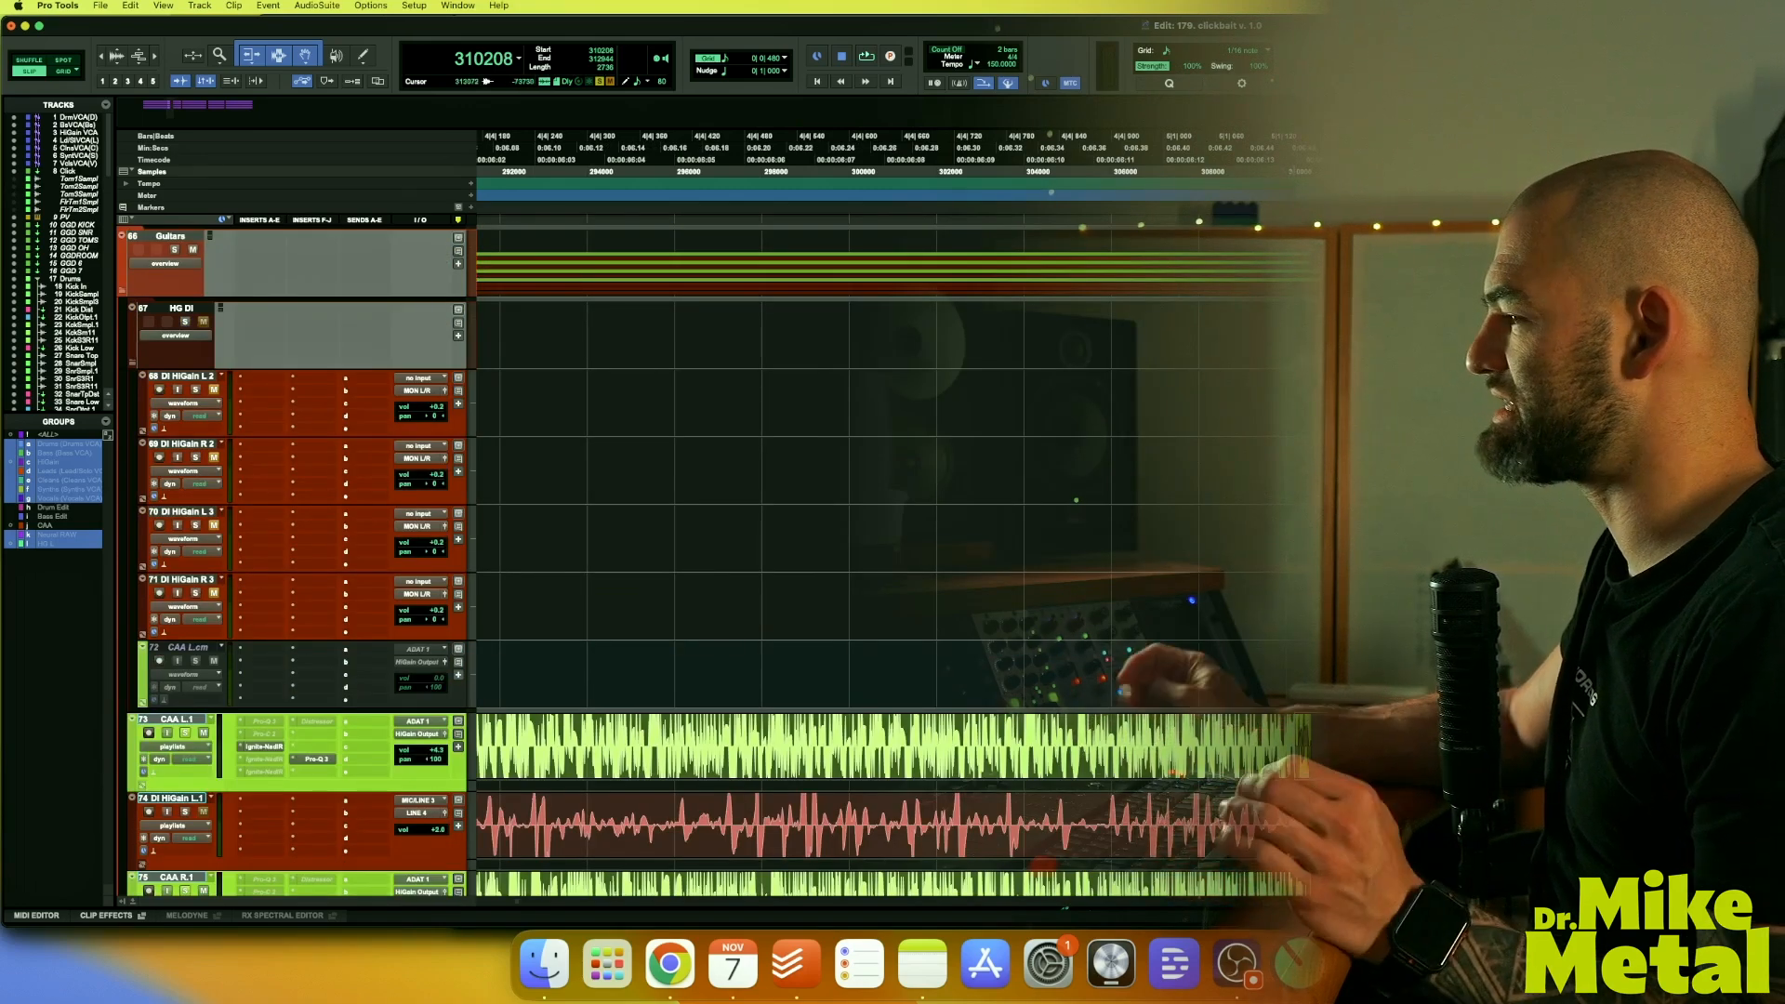
Examine the starts and tails of the guitar chunks across the stacked CAA and DI HiGain tracks
{"action": "key", "text": "r"}
{"action": "key", "text": "r"}
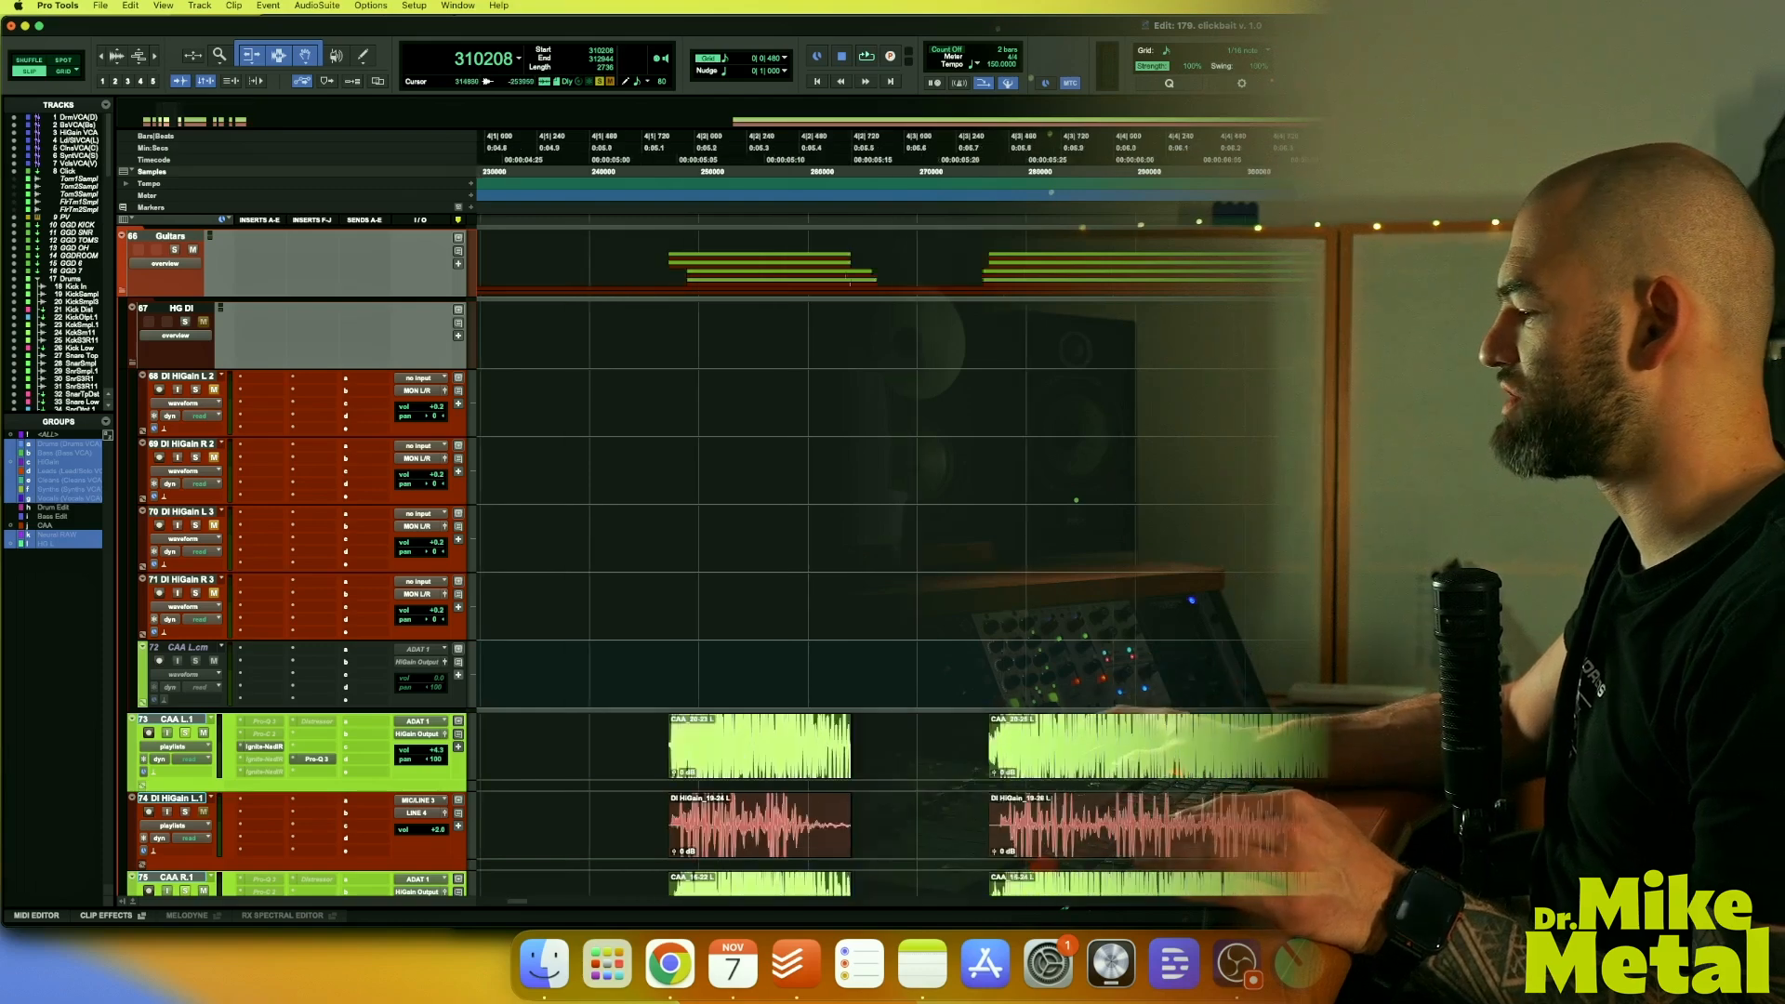
{"action": "scroll", "coordinate": [892, 557], "scroll_direction": "down", "scroll_amount": 1}
{"action": "key", "text": "r"}
{"action": "scroll", "coordinate": [892, 558], "scroll_direction": "left", "scroll_amount": 1}
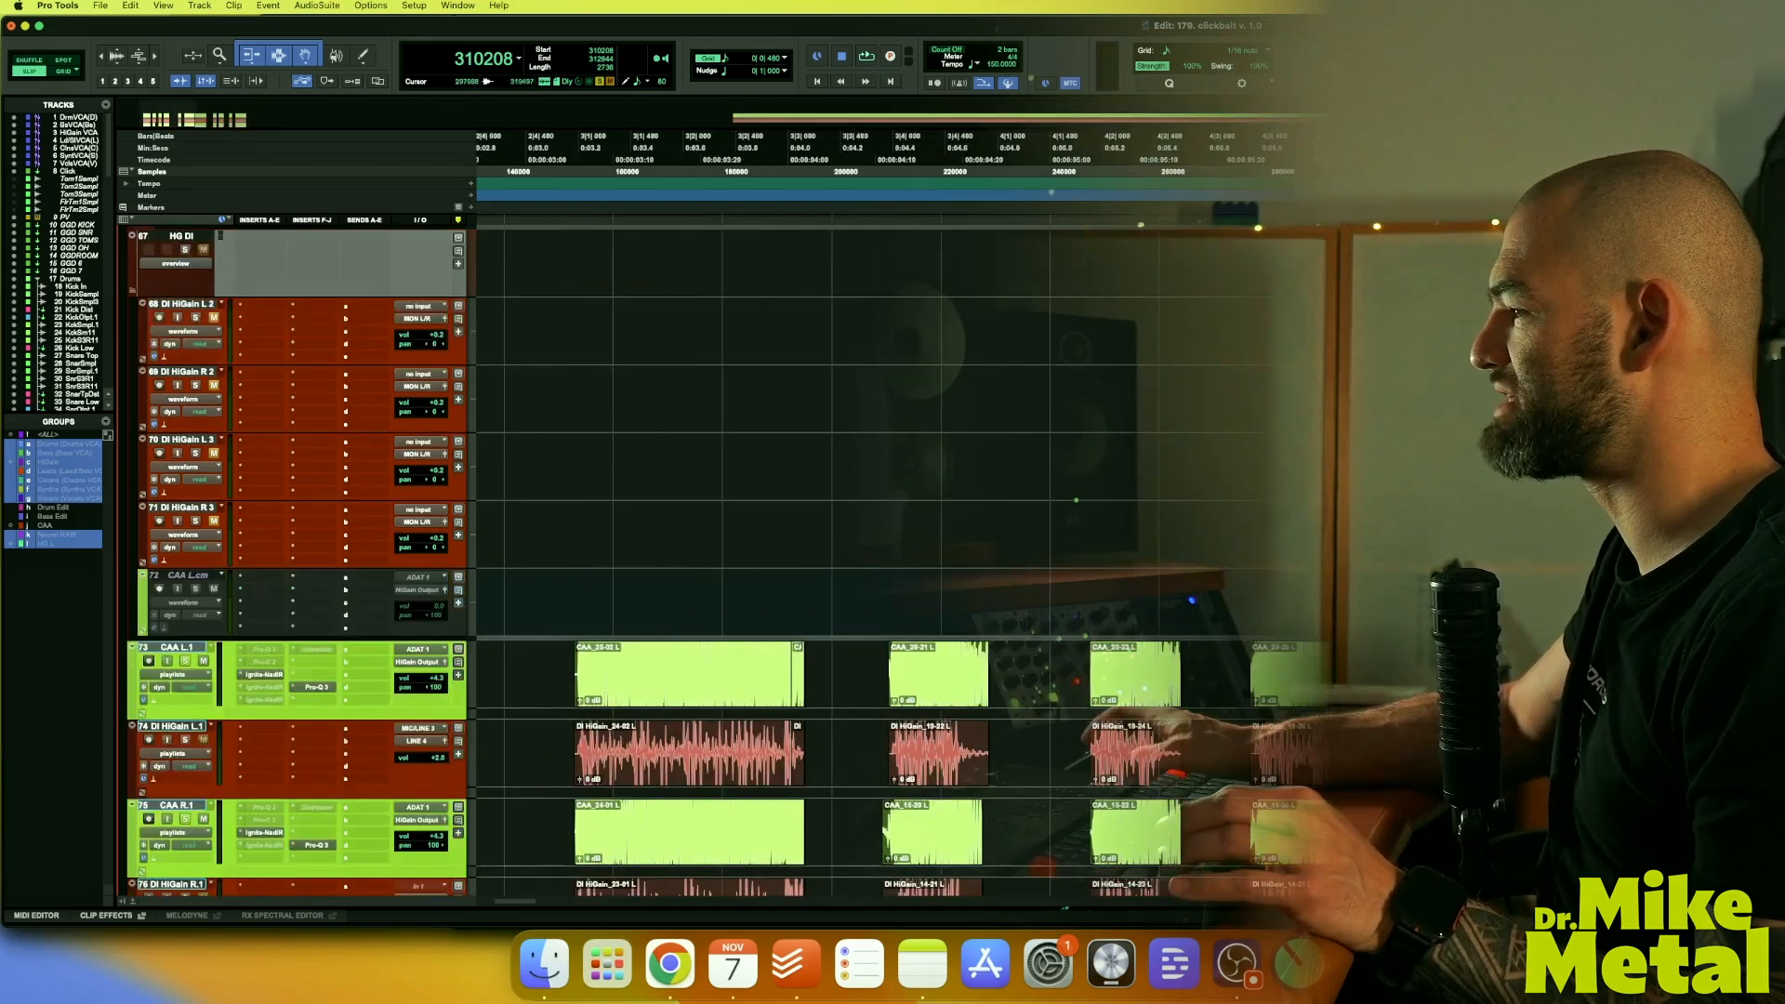
{"action": "scroll", "coordinate": [893, 558], "scroll_direction": "down", "scroll_amount": 3}
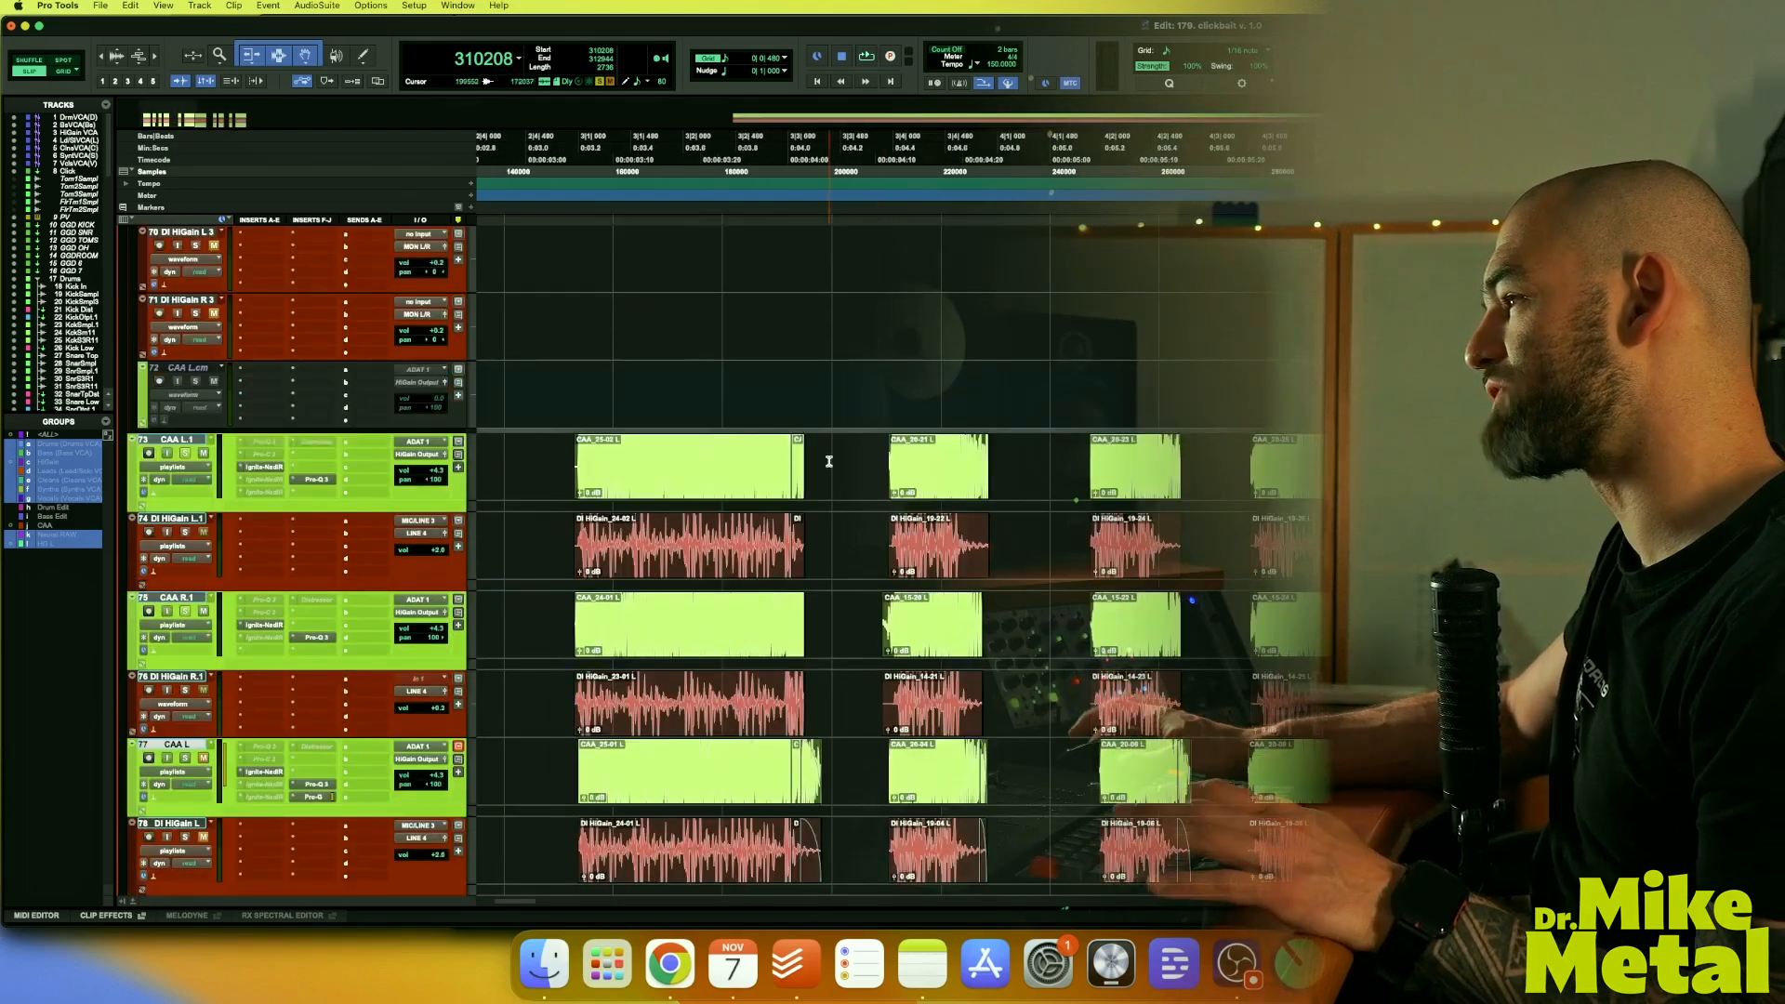
{"action": "key", "text": "t"}
{"action": "key", "text": "t"}
{"action": "key", "text": "t"}
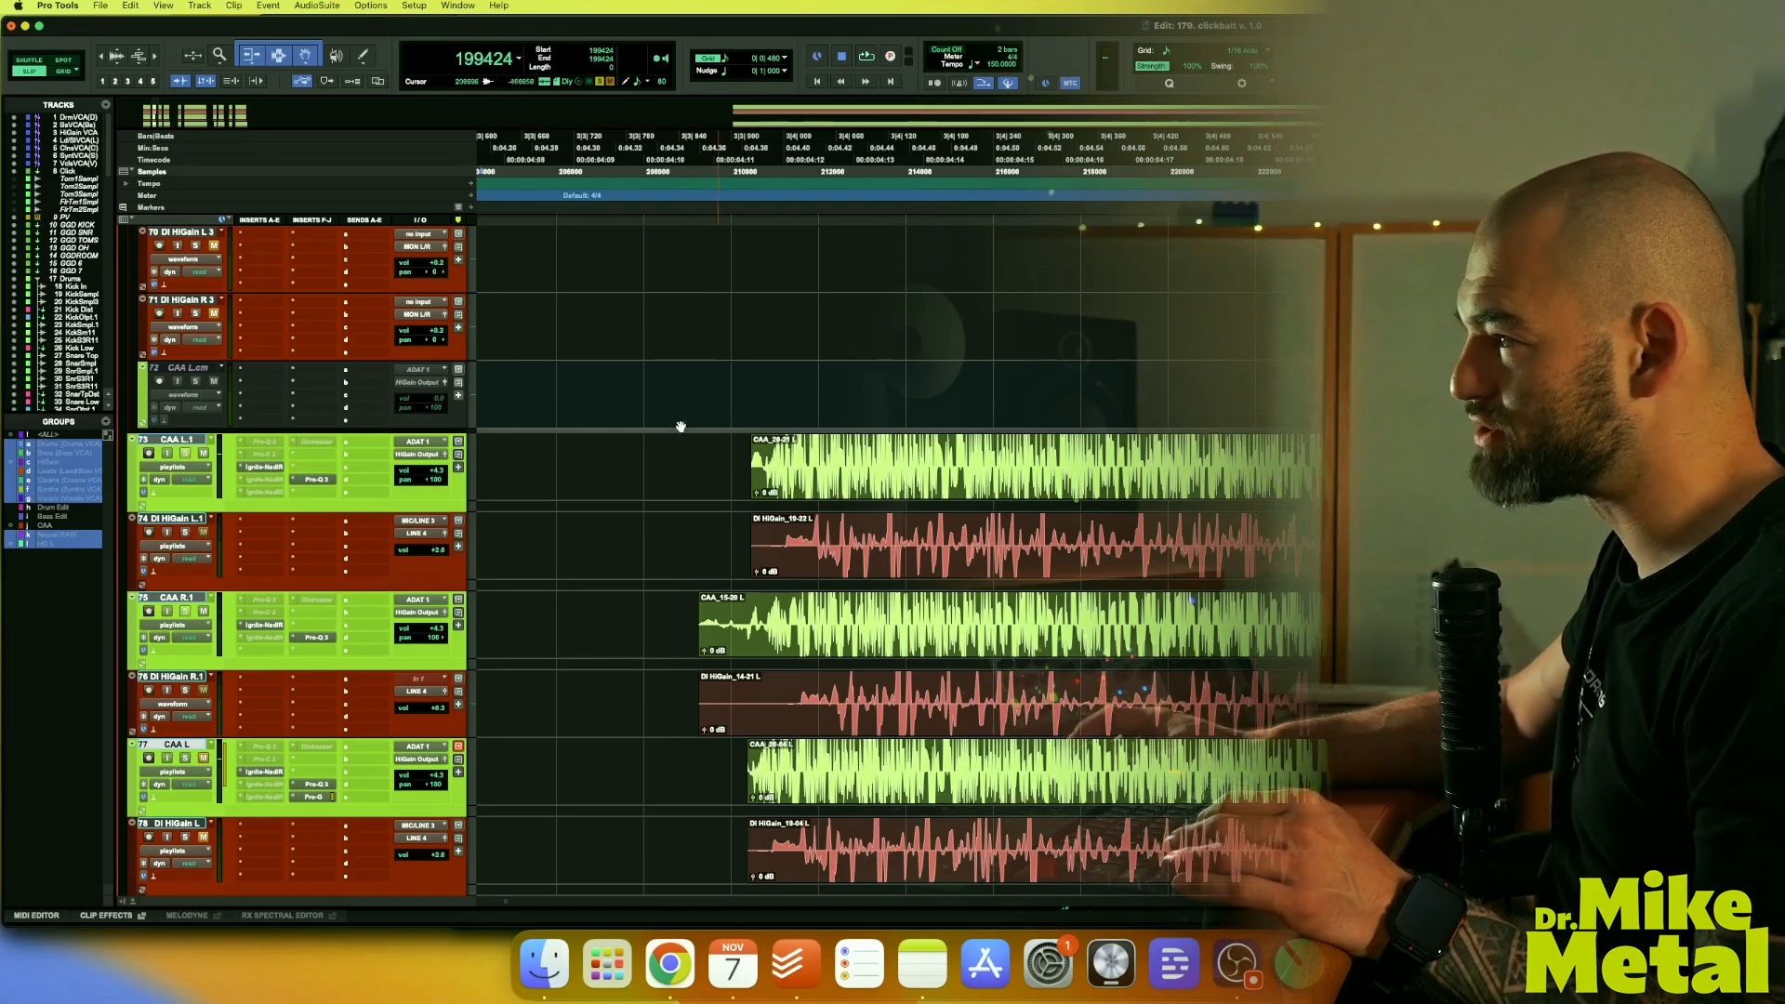
{"action": "key", "text": "r"}
{"action": "scroll", "coordinate": [743, 515], "scroll_direction": "right", "scroll_amount": 5}
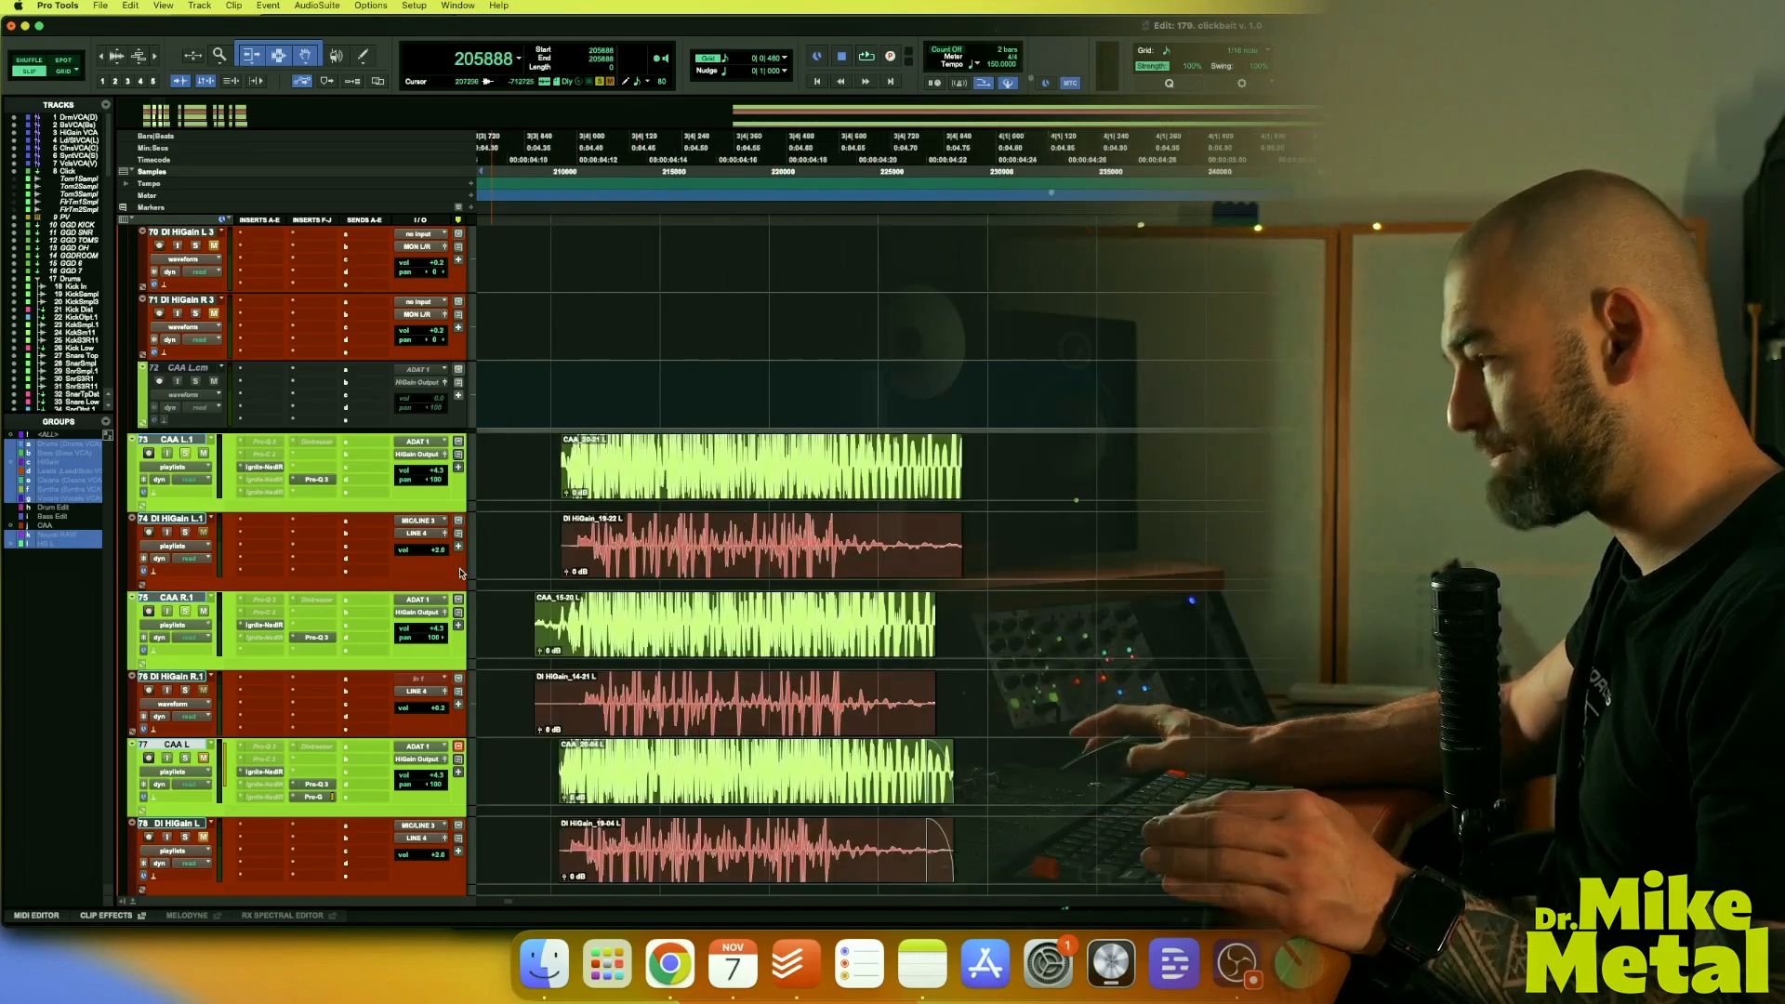
{"action": "key", "text": "r"}
{"action": "key", "text": "r"}
Play back the guitar tracks from sample 205888, in the gap before the second chunk
{"action": "key", "text": "space"}
{"action": "key", "text": "space"}
{"action": "key", "text": "space"}
{"action": "key", "text": "space"}
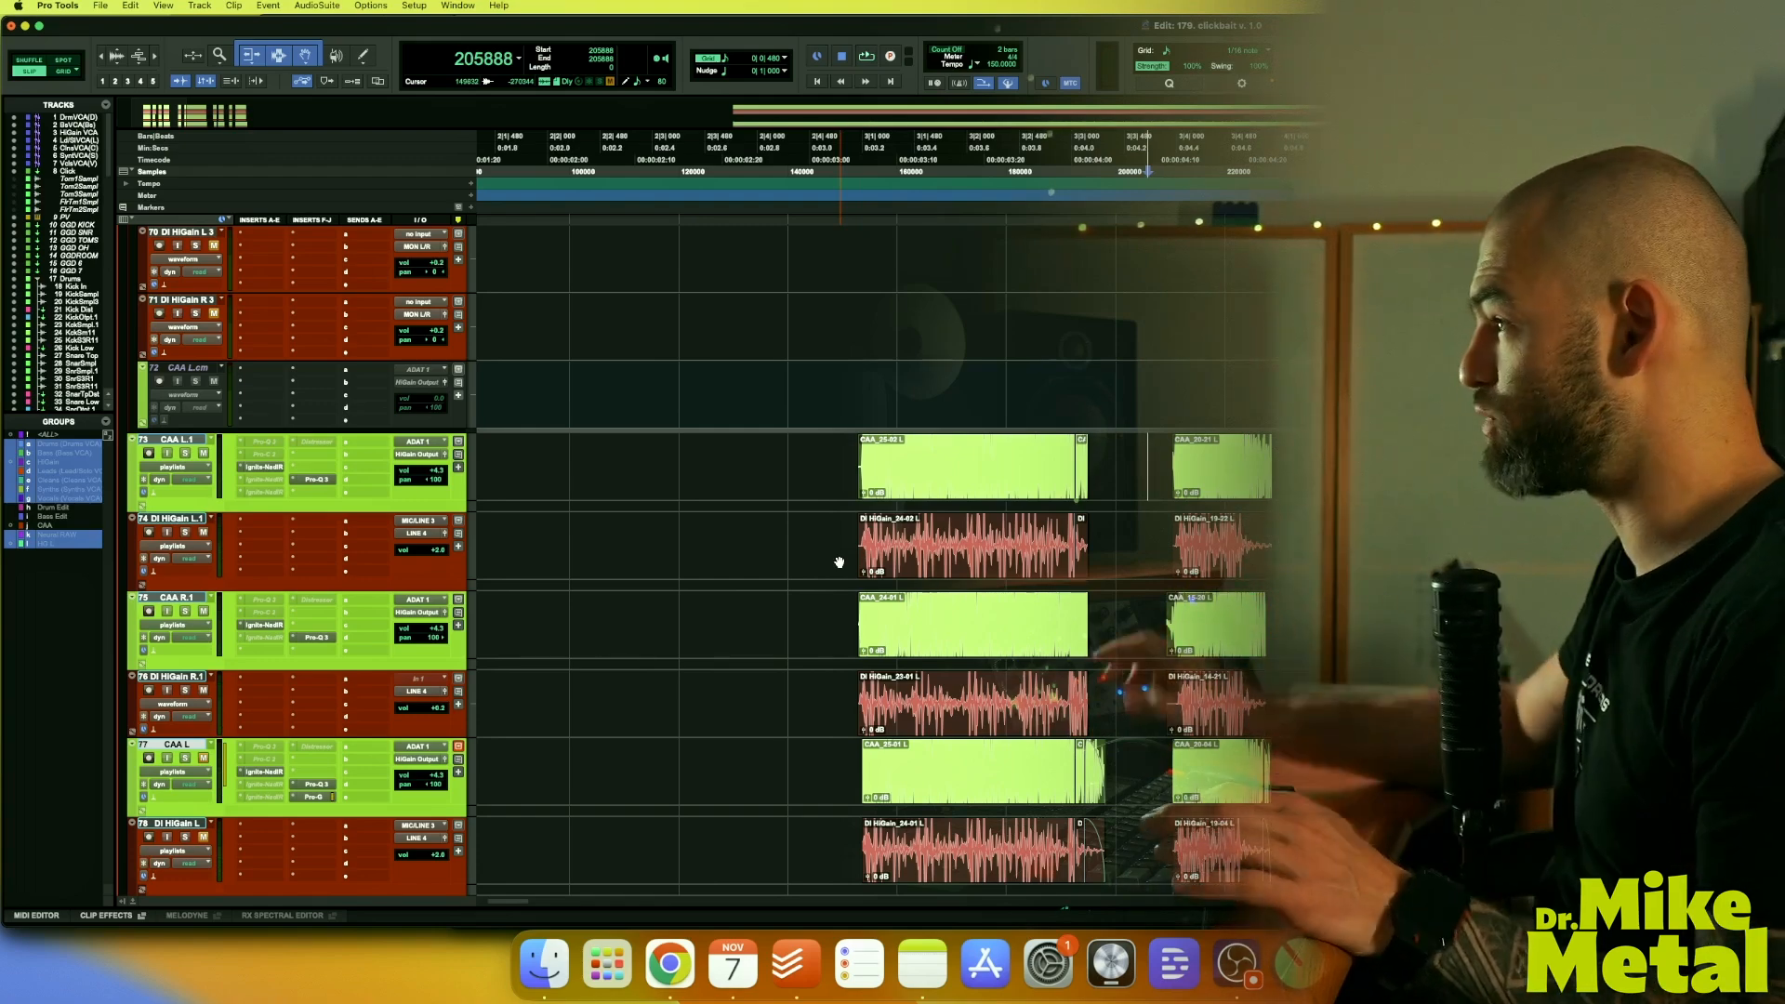
{"action": "scroll", "coordinate": [846, 611], "scroll_direction": "right", "scroll_amount": 2}
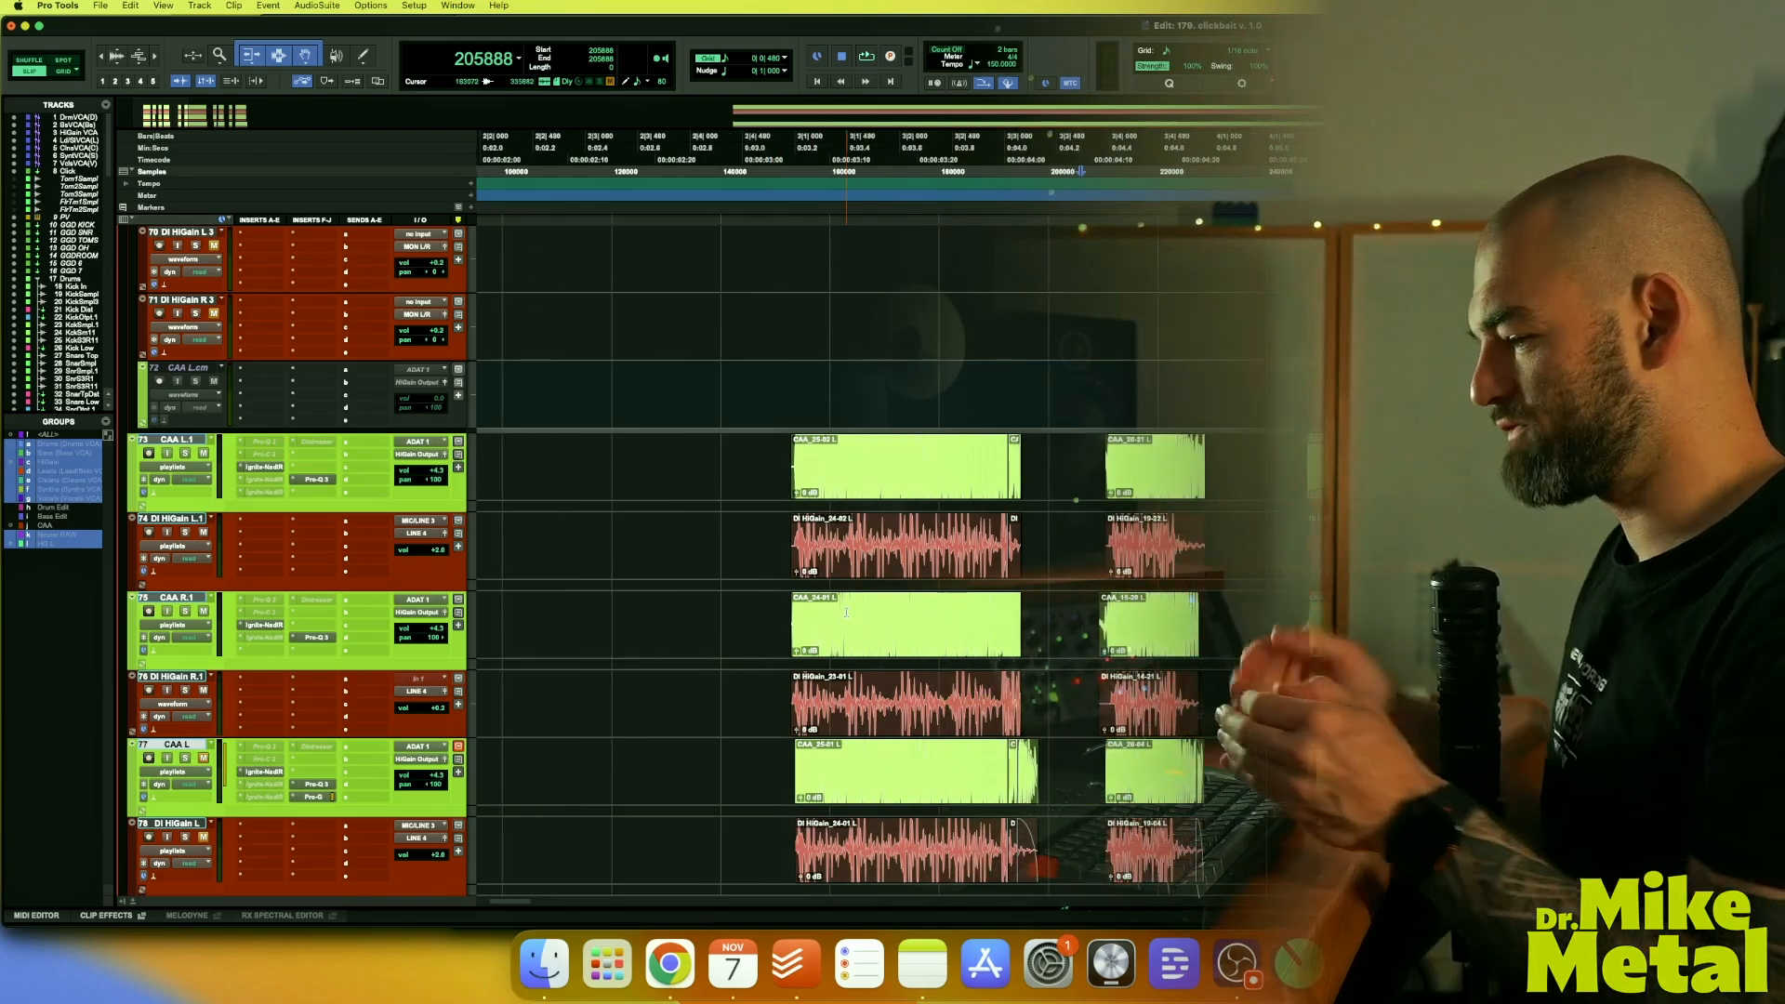
Copy the Pro-G gate from CAA L to CAA L.1 and CAA R.1, and play the riff through it from sample 123264
{"action": "left_click_drag", "start_coordinate": [313, 797], "coordinate": [342, 688]}
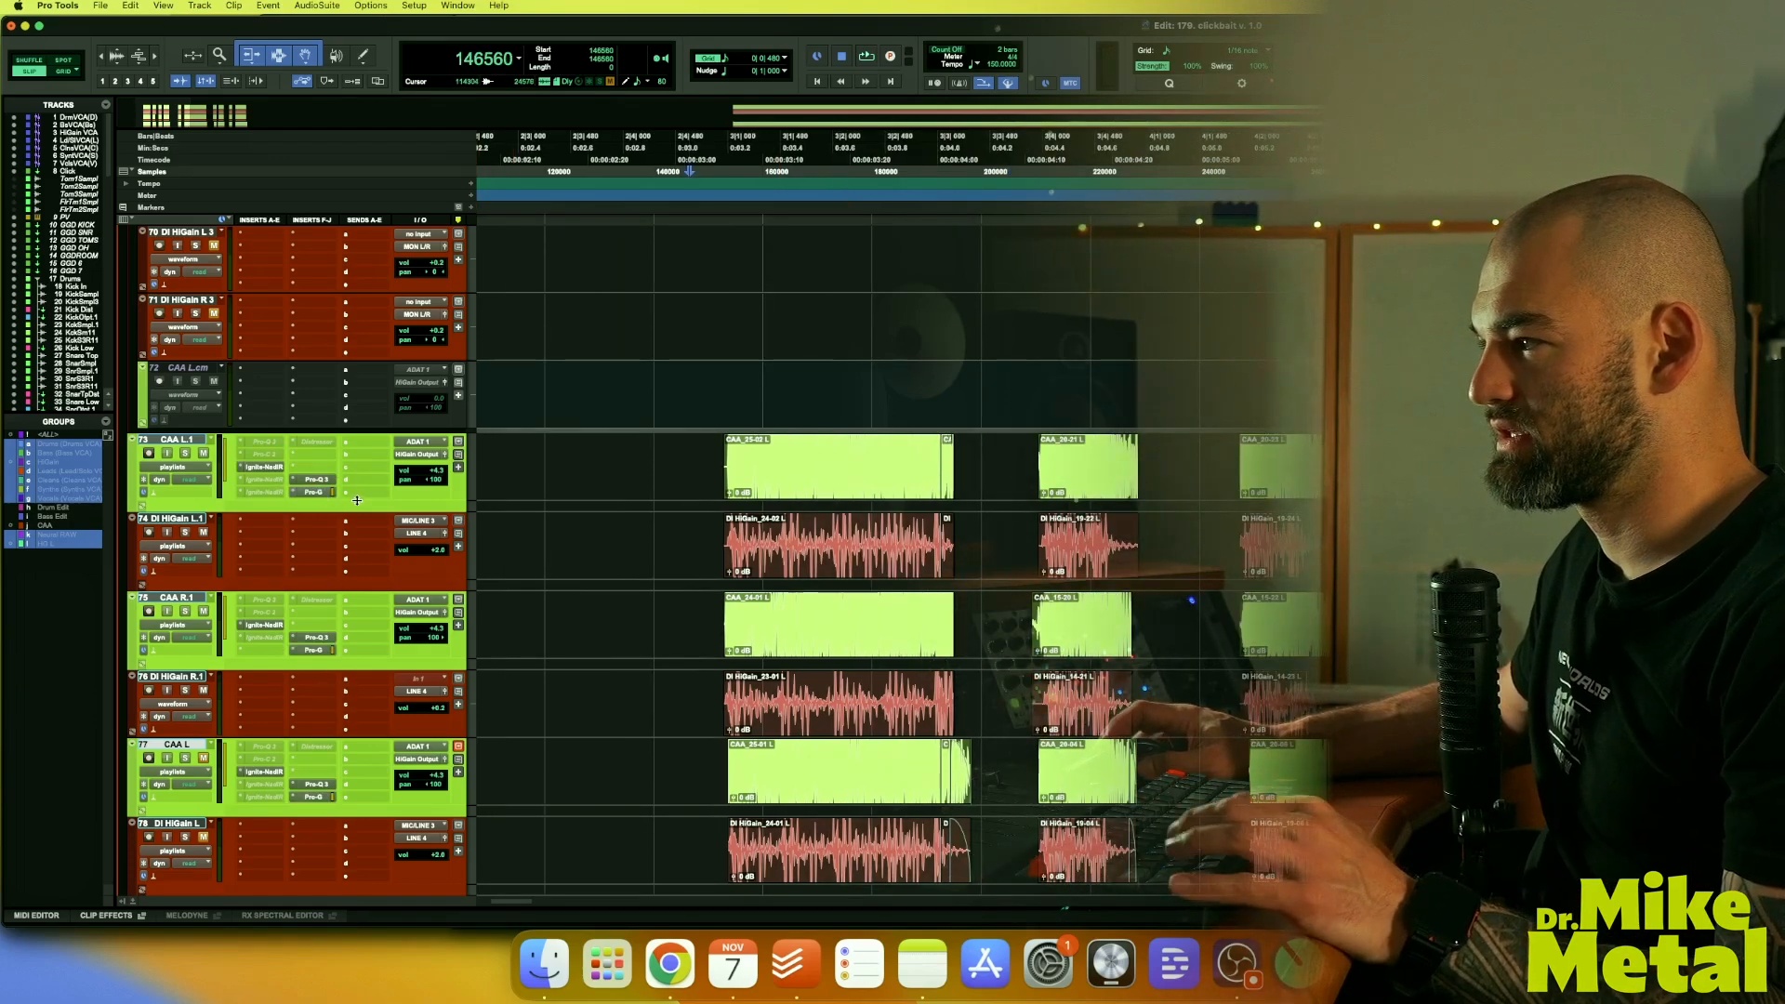
{"action": "scroll", "coordinate": [991, 625], "scroll_direction": "up", "scroll_amount": 1}
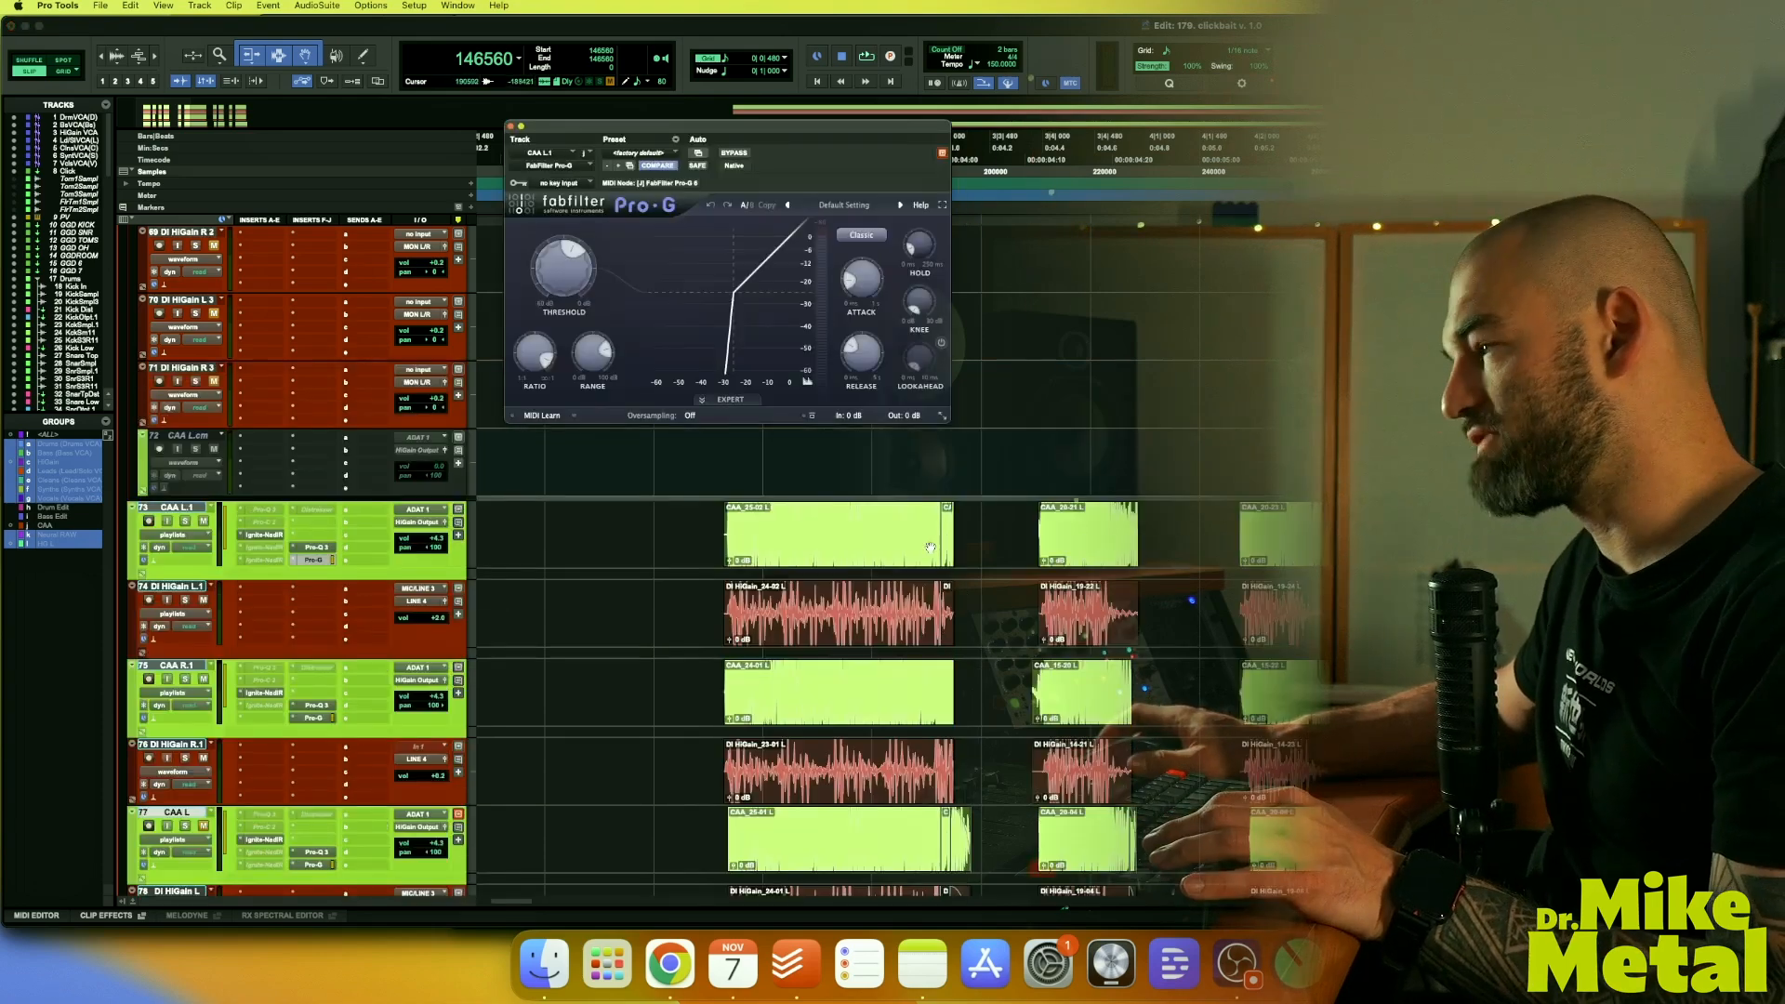
{"action": "left_click", "coordinate": [561, 512]}
{"action": "key", "text": "space"}
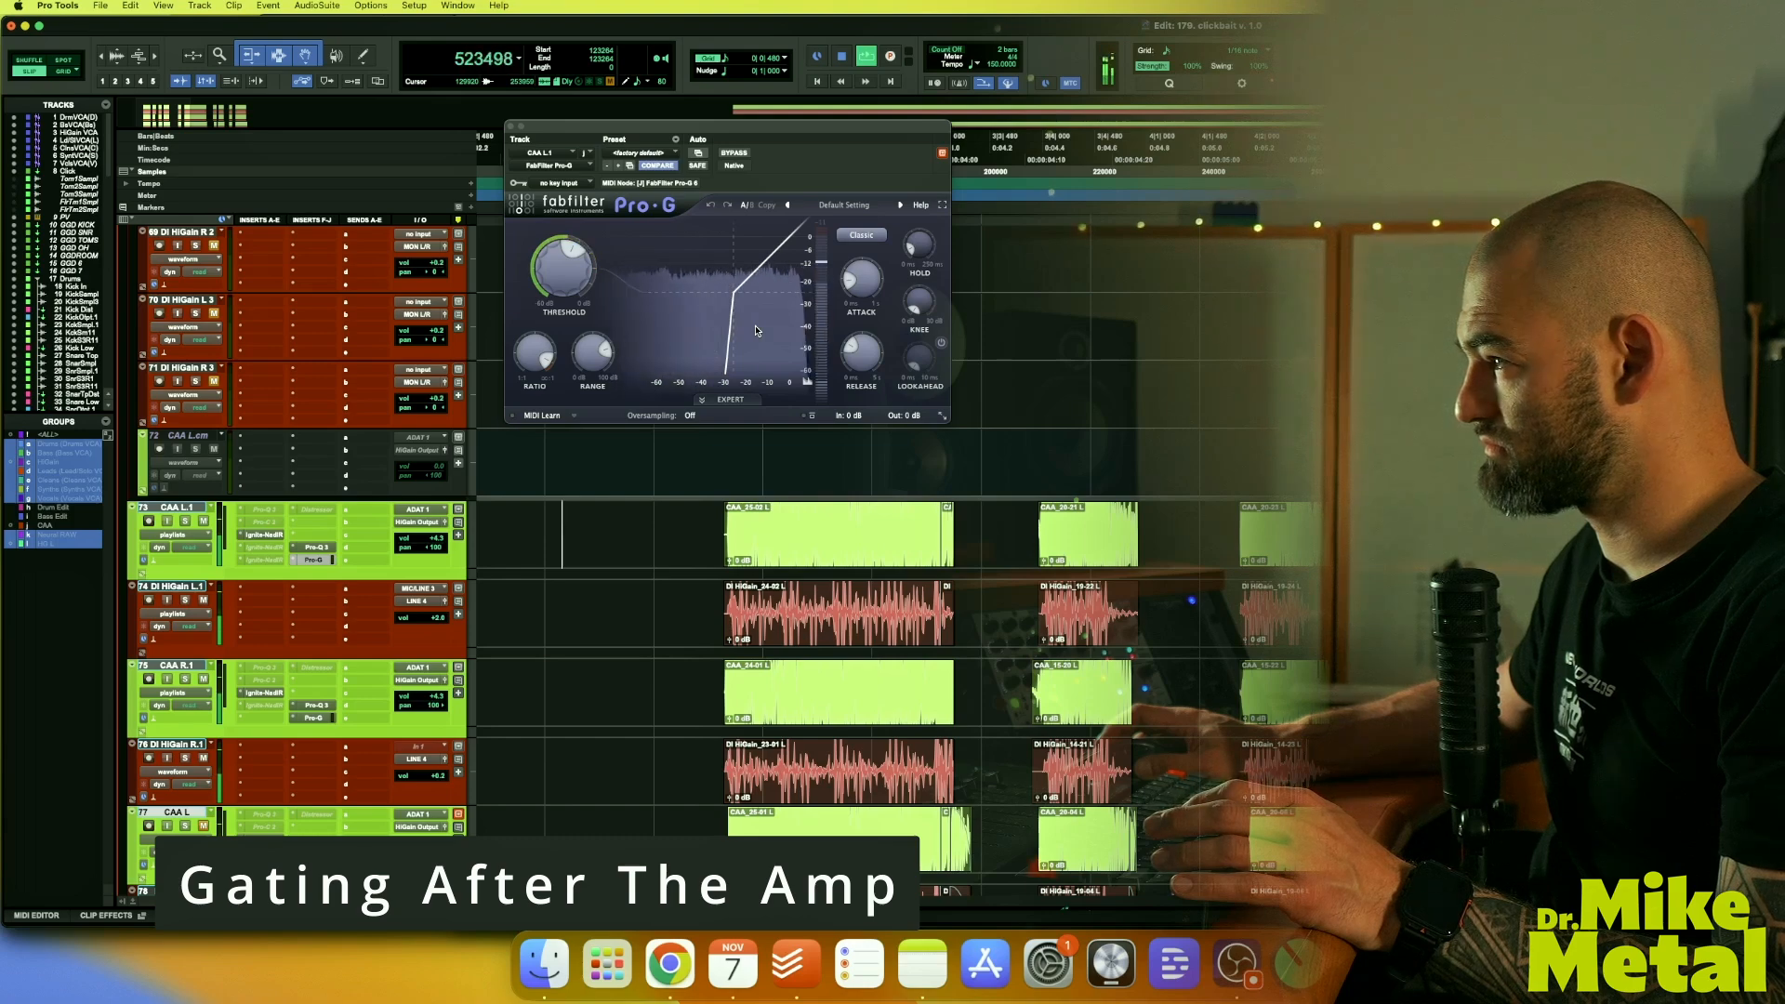
{"action": "key", "text": "space"}
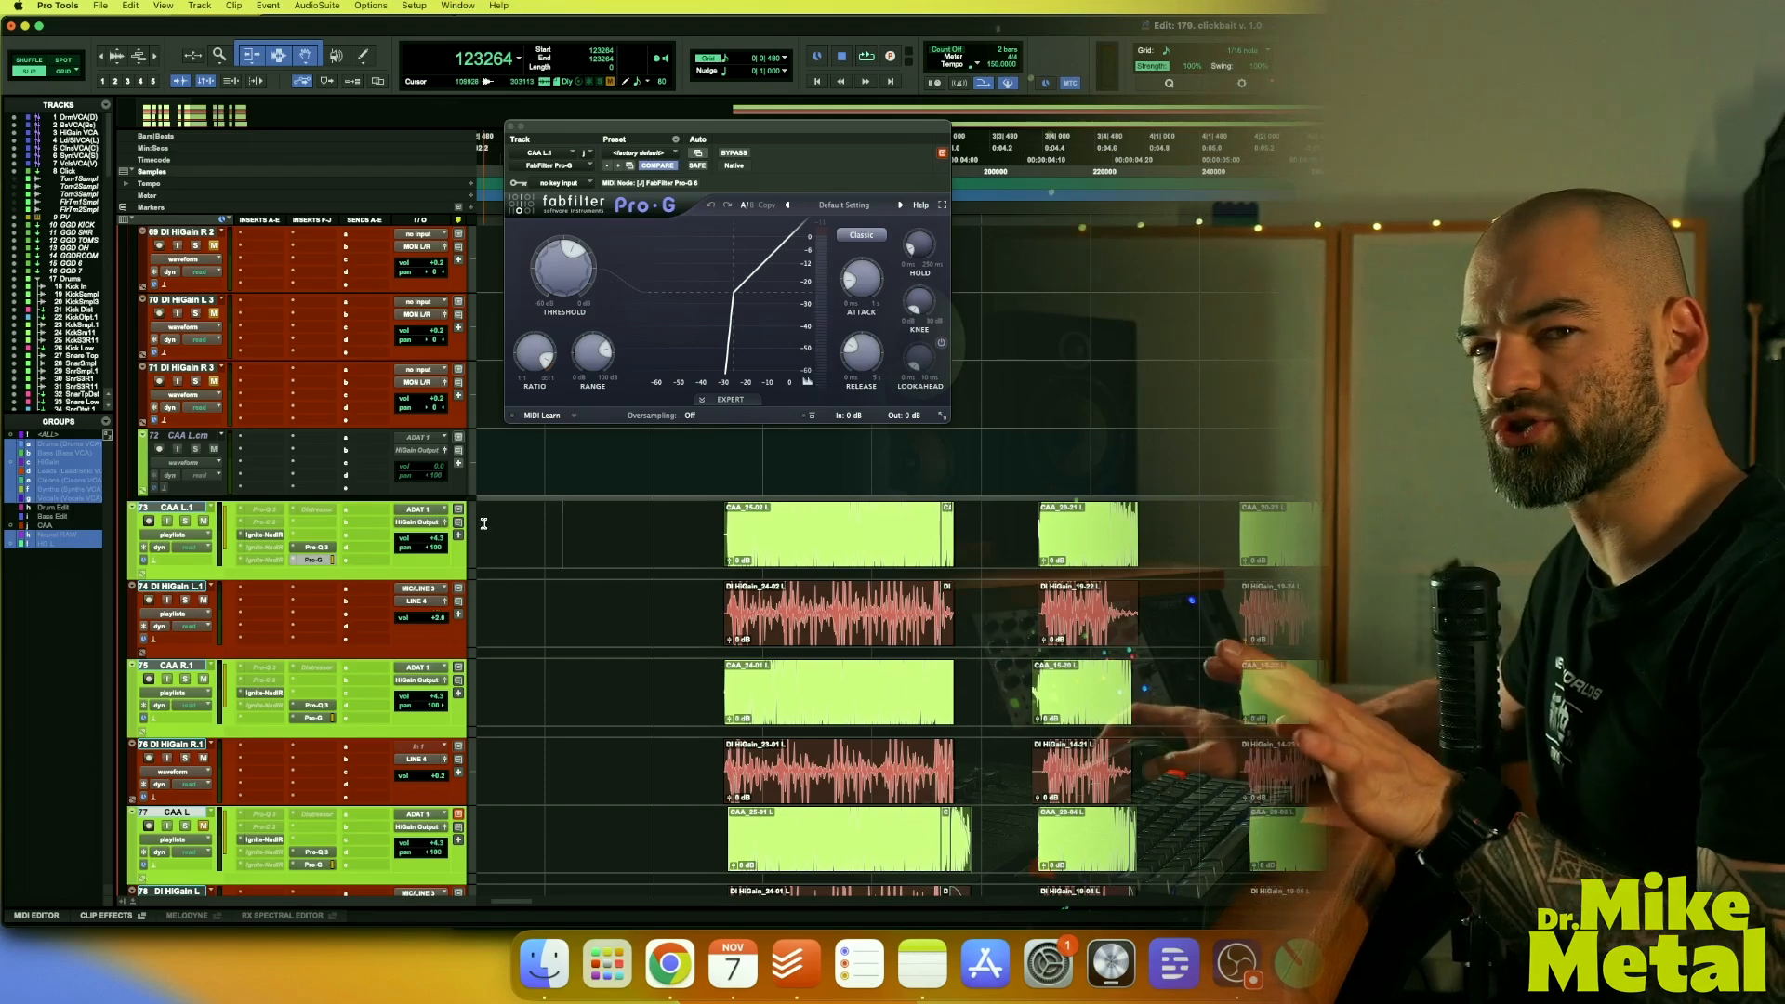
Deactivate the Pro-G gate on CAA L.1 and CAA R.1, and play back from sample 206112 before the second chunk
{"action": "left_click", "coordinate": [322, 561], "text": "ctrl+super"}
{"action": "scroll", "coordinate": [1115, 698], "scroll_direction": "up", "scroll_amount": 3}
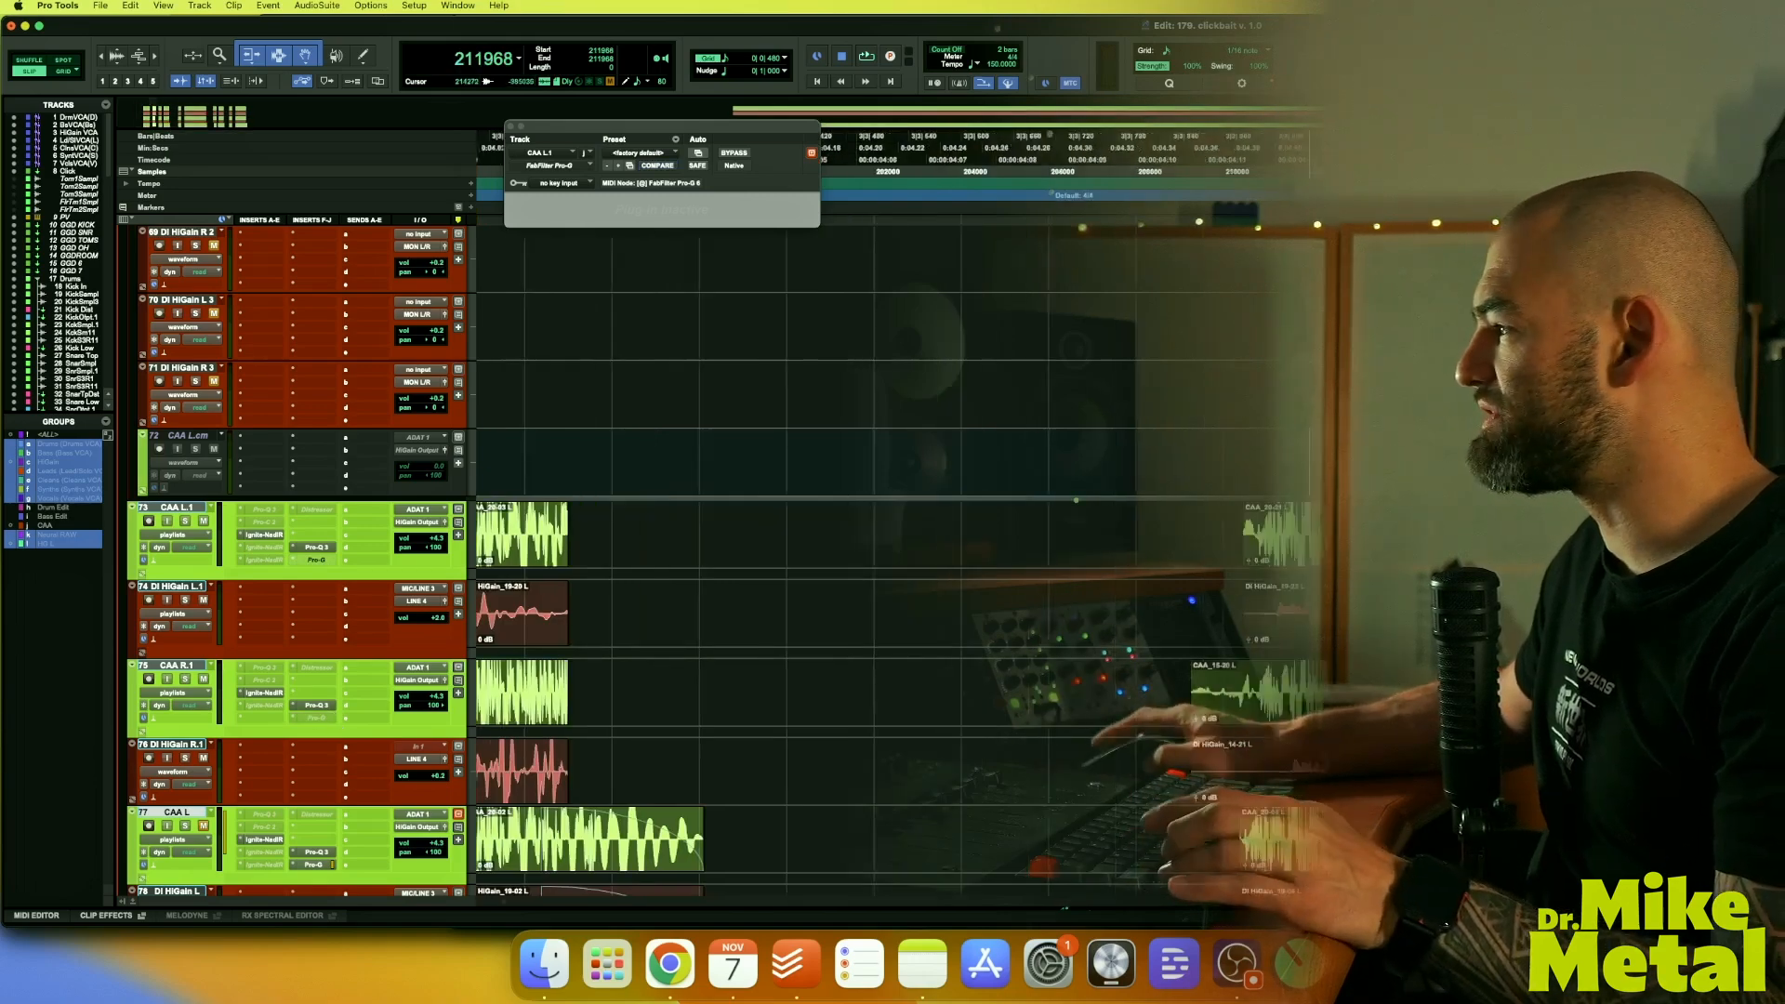
{"action": "scroll", "coordinate": [1116, 697], "scroll_direction": "down", "scroll_amount": 1}
{"action": "left_click", "coordinate": [1085, 526]}
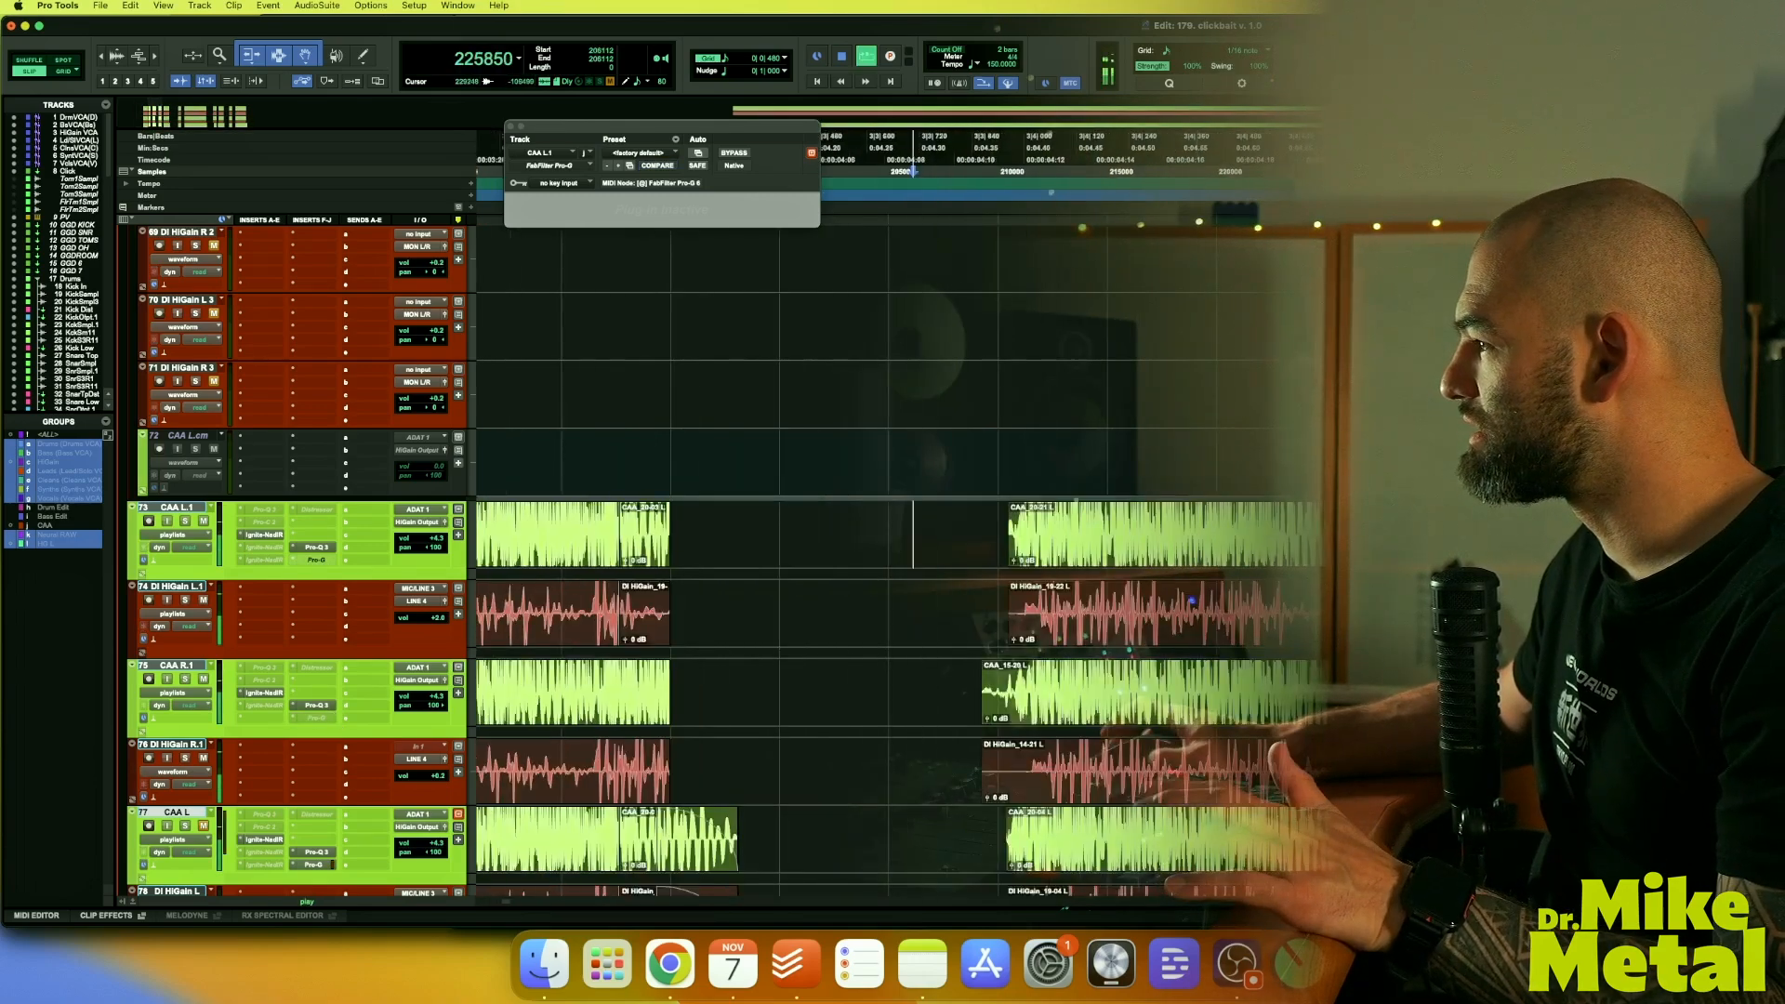
{"action": "scroll", "coordinate": [1272, 659], "scroll_direction": "right", "scroll_amount": 3}
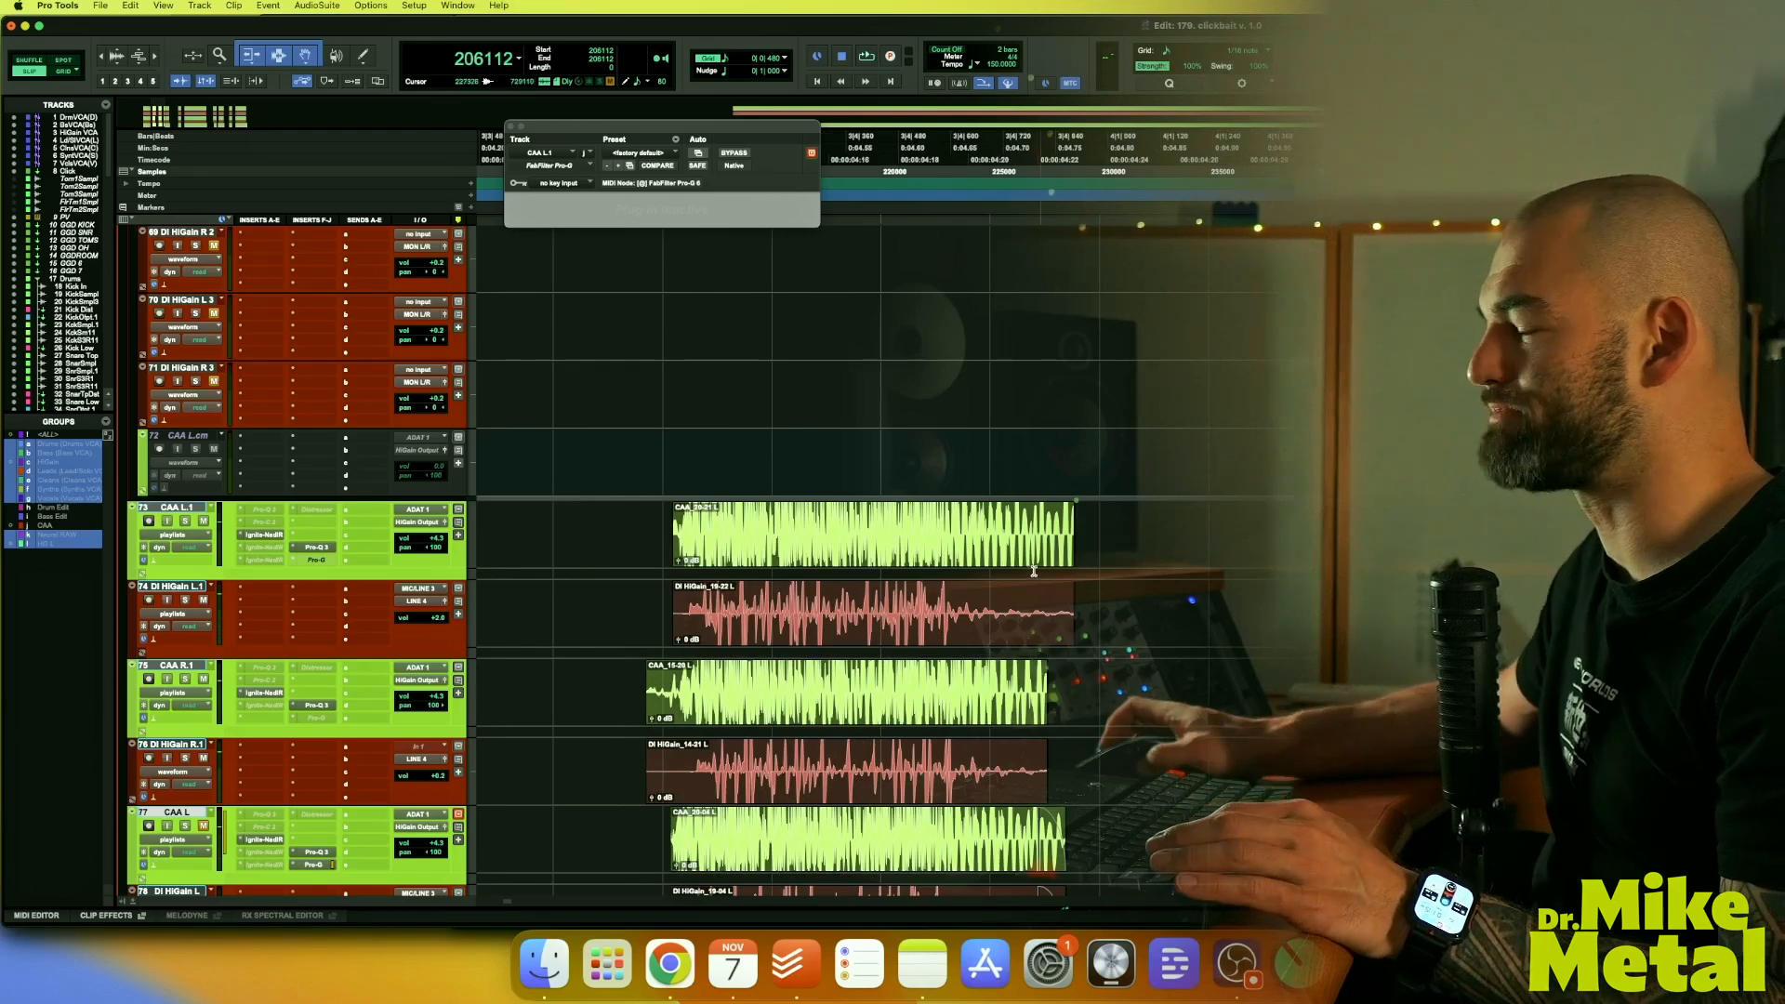
Add fade-outs from sample 224096 over the second chunk's tails on CAA L.1, CAA R.1 and their DI HiGain tracks
{"action": "left_click_drag", "start_coordinate": [1099, 550], "coordinate": [969, 781]}
{"action": "key", "text": "super+f"}
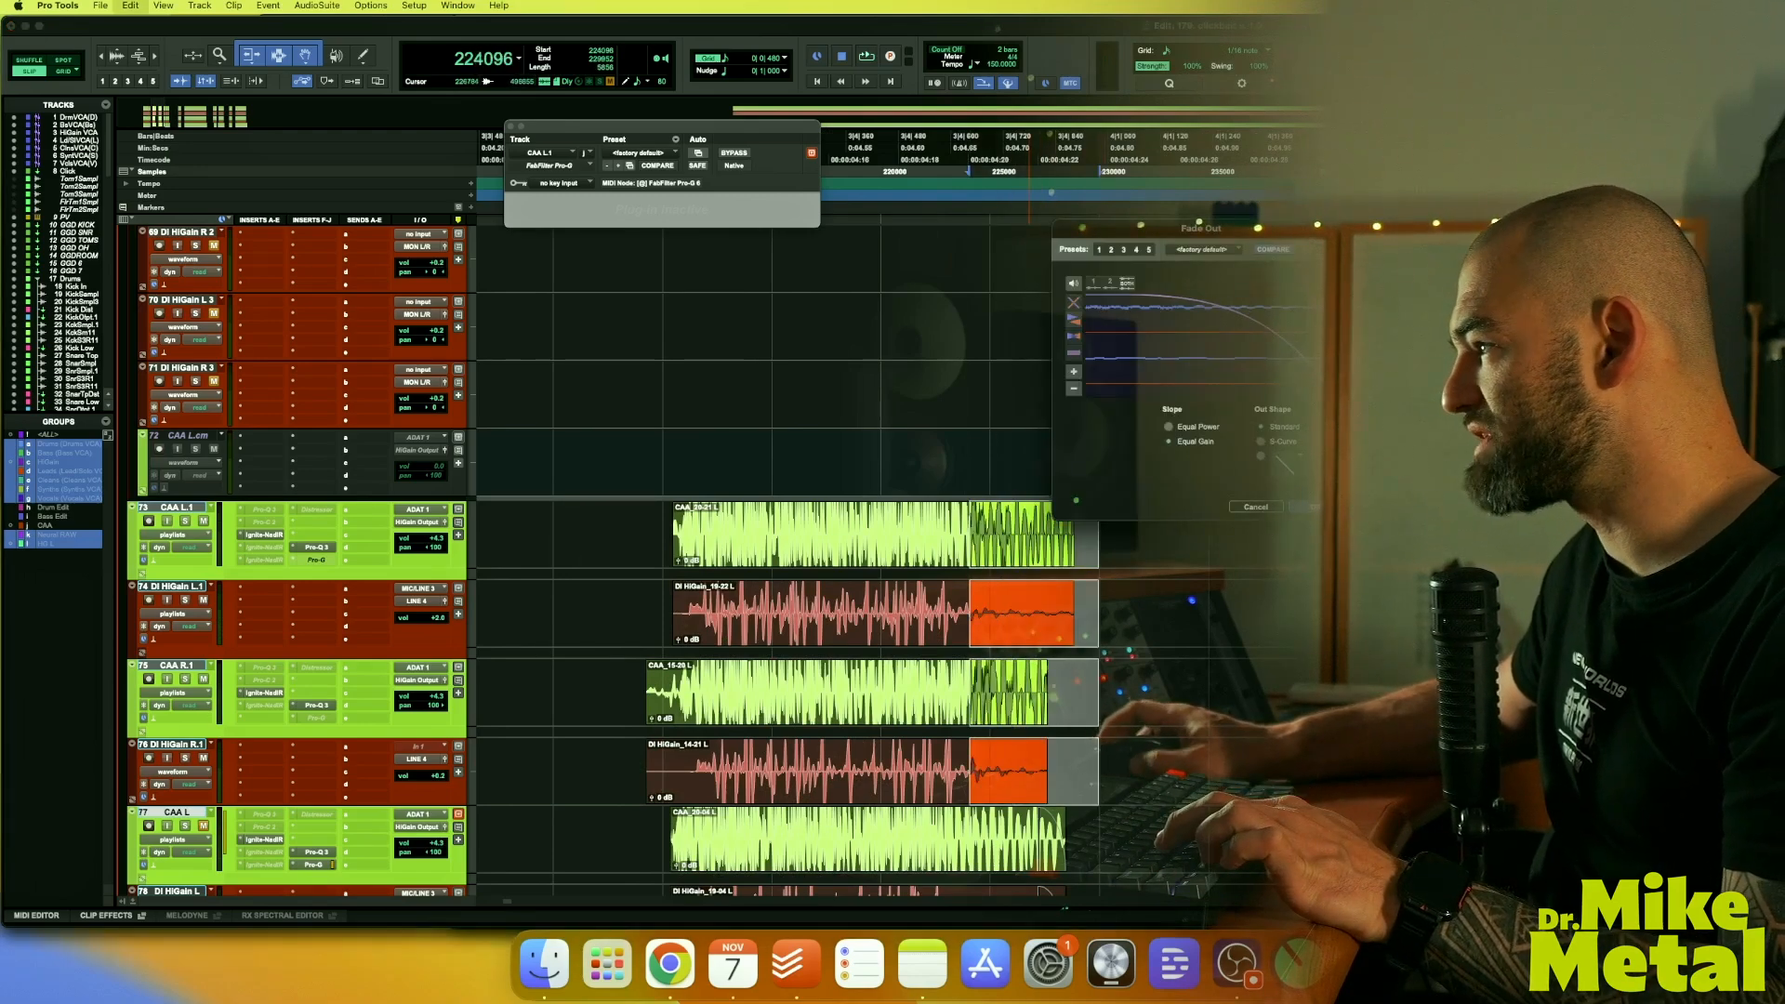
{"action": "key", "text": "Return"}
Trim the faded clip ends on CAA L.1 and DI HiGain L.1 back to match the R.1 clips
{"action": "left_click", "coordinate": [1066, 556]}
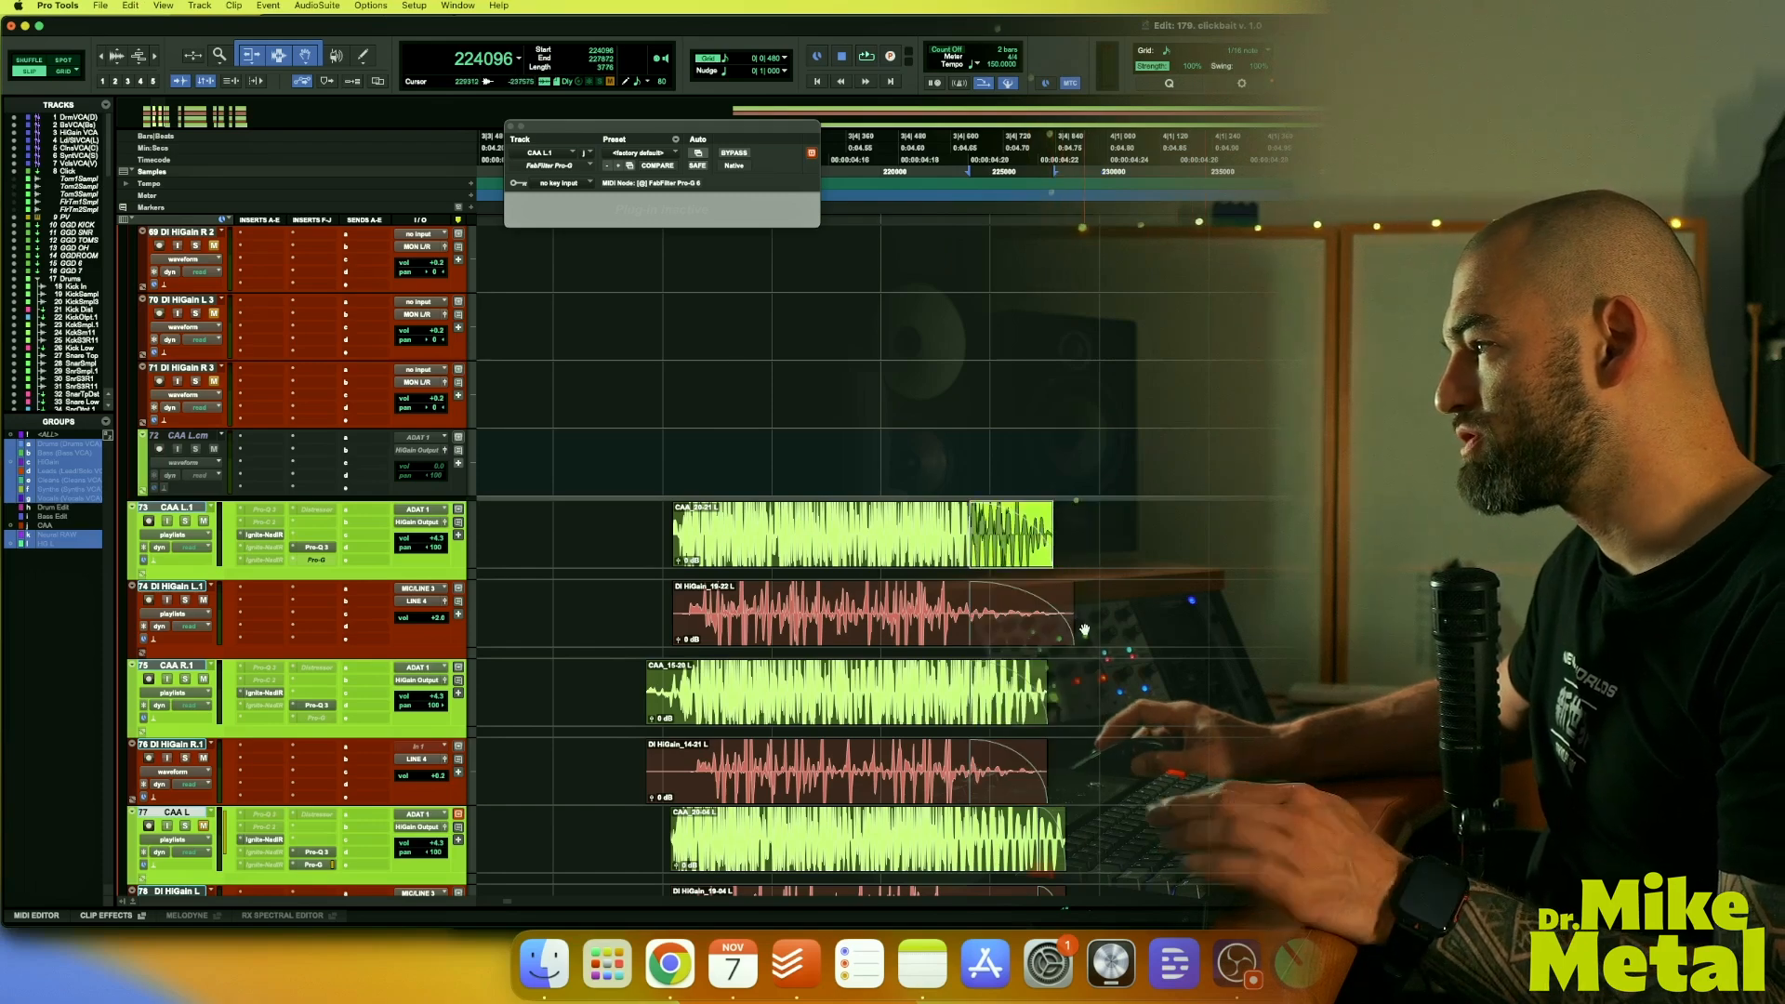
{"action": "left_click", "coordinate": [1029, 637], "text": "shift"}
{"action": "left_click_drag", "start_coordinate": [1068, 634], "coordinate": [1046, 634]}
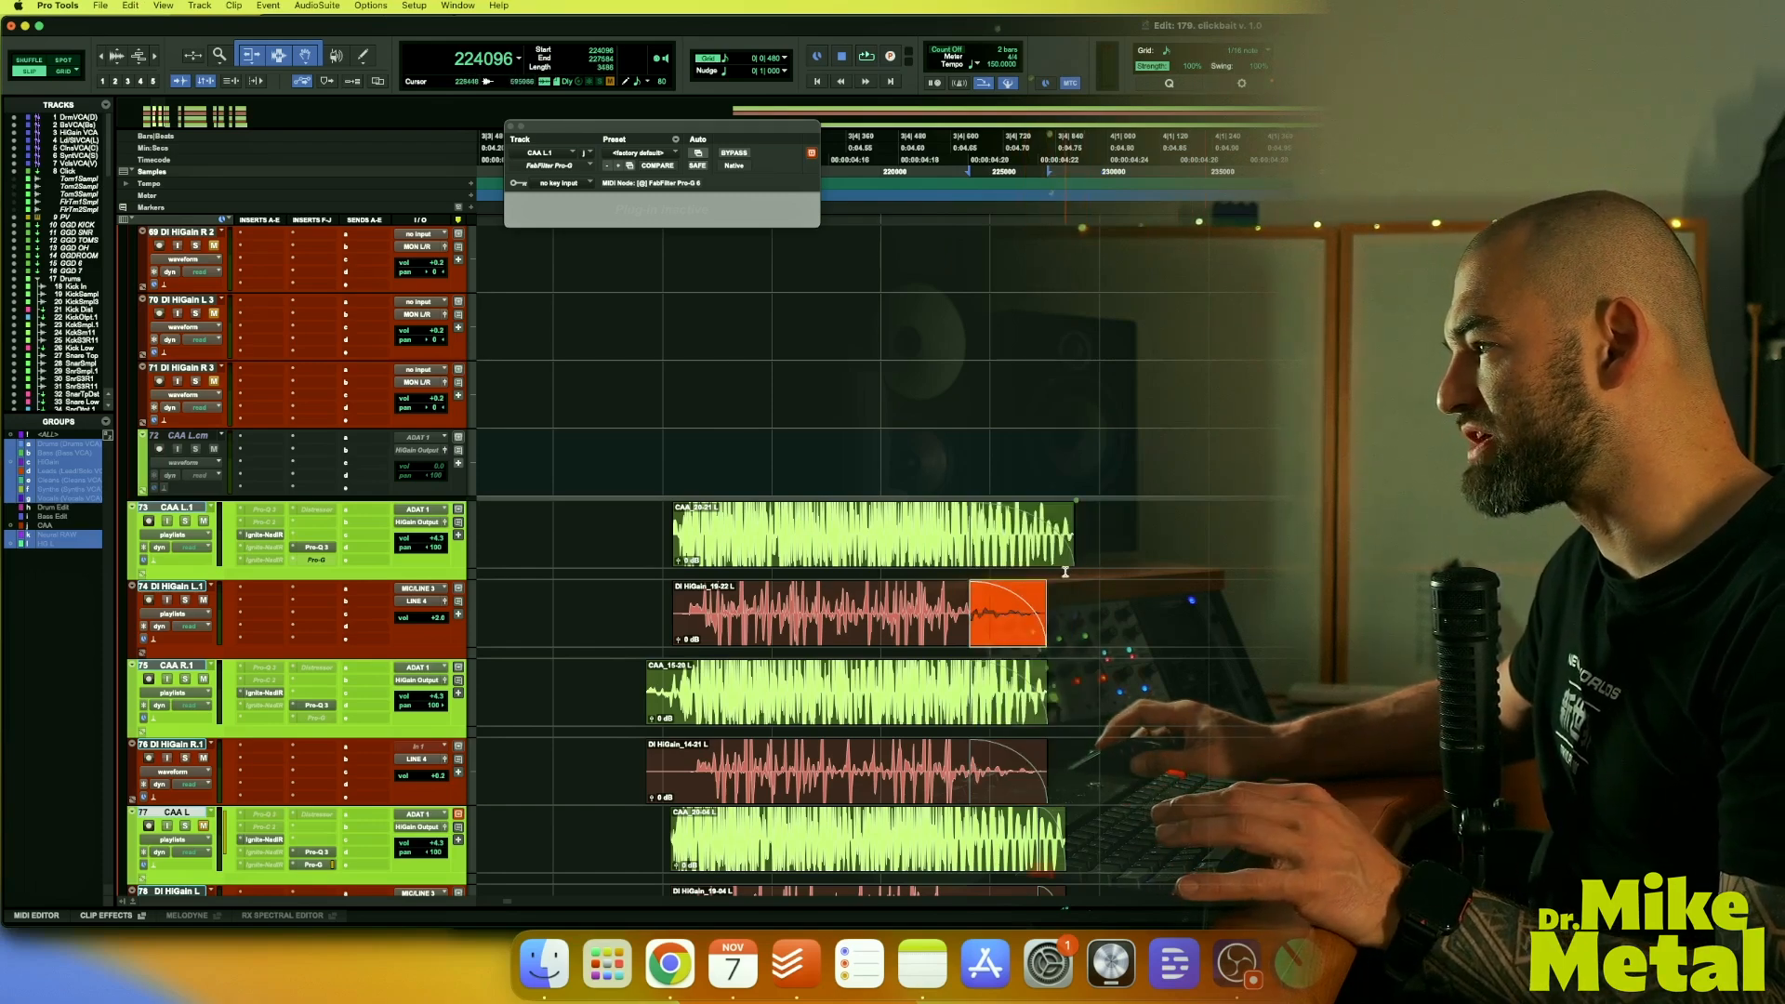
{"action": "left_click_drag", "start_coordinate": [1070, 559], "coordinate": [1046, 559]}
Play back the second chunk with its faded tails from sample 202560
{"action": "key", "text": "space"}
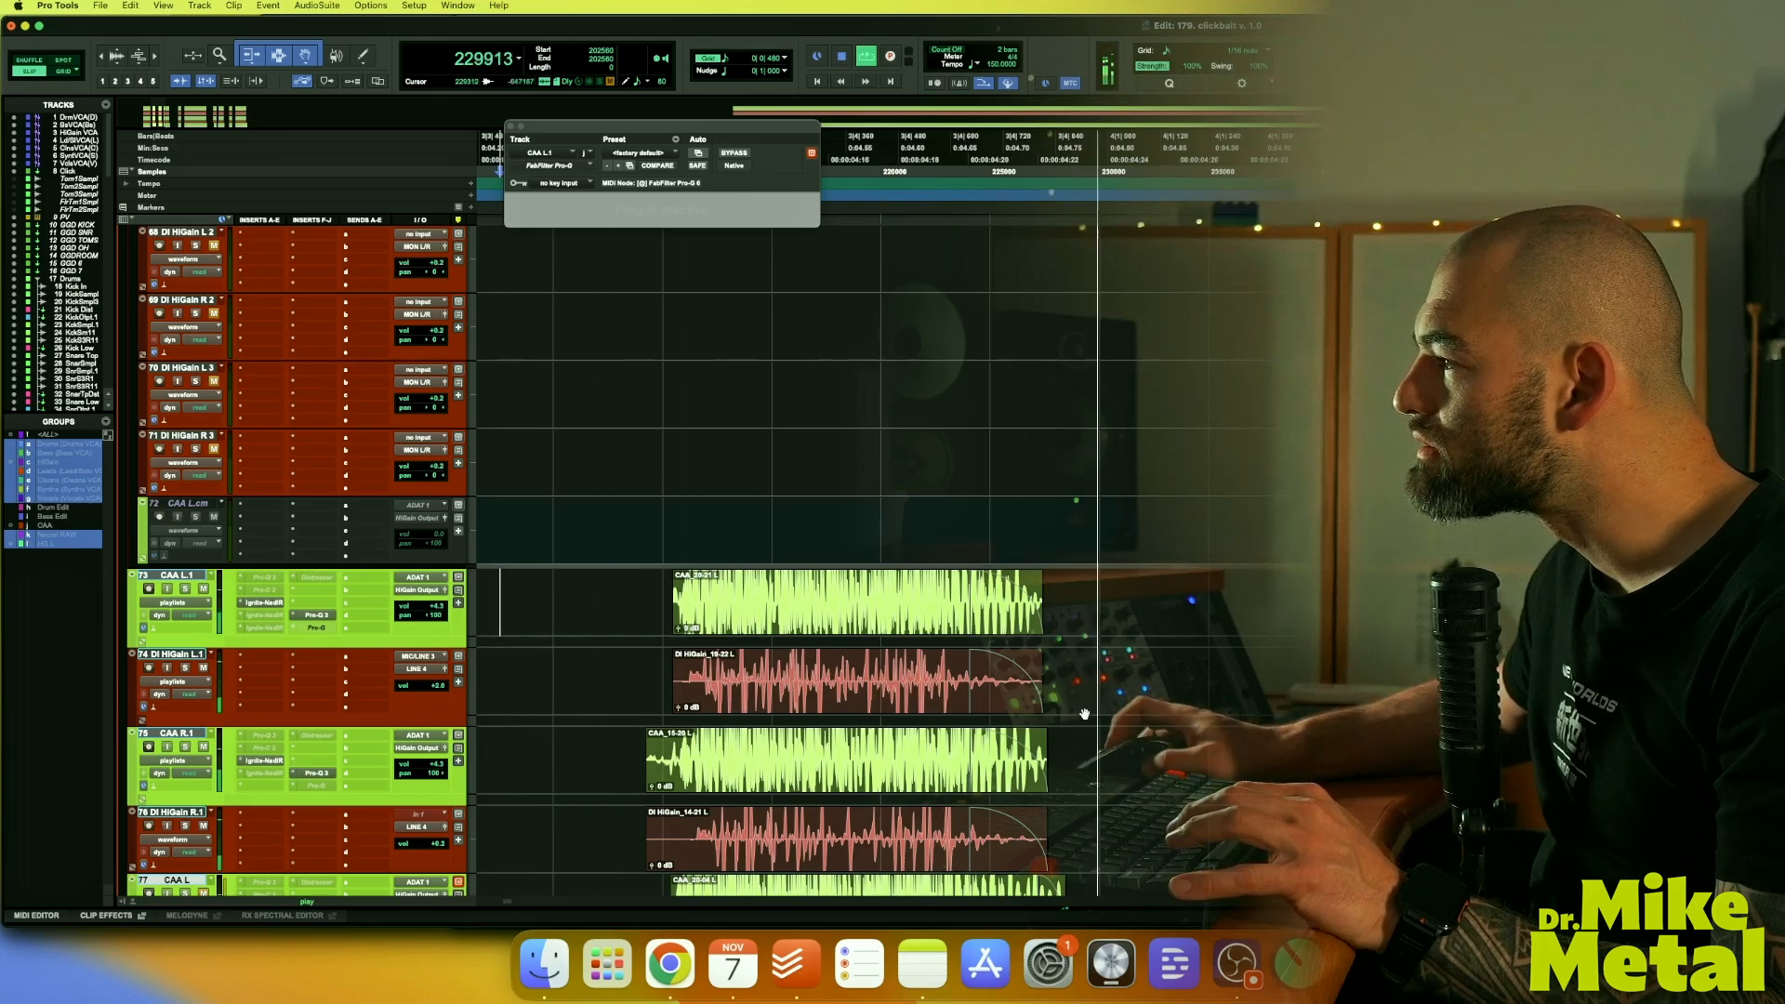
{"action": "key", "text": "space"}
{"action": "key", "text": "space"}
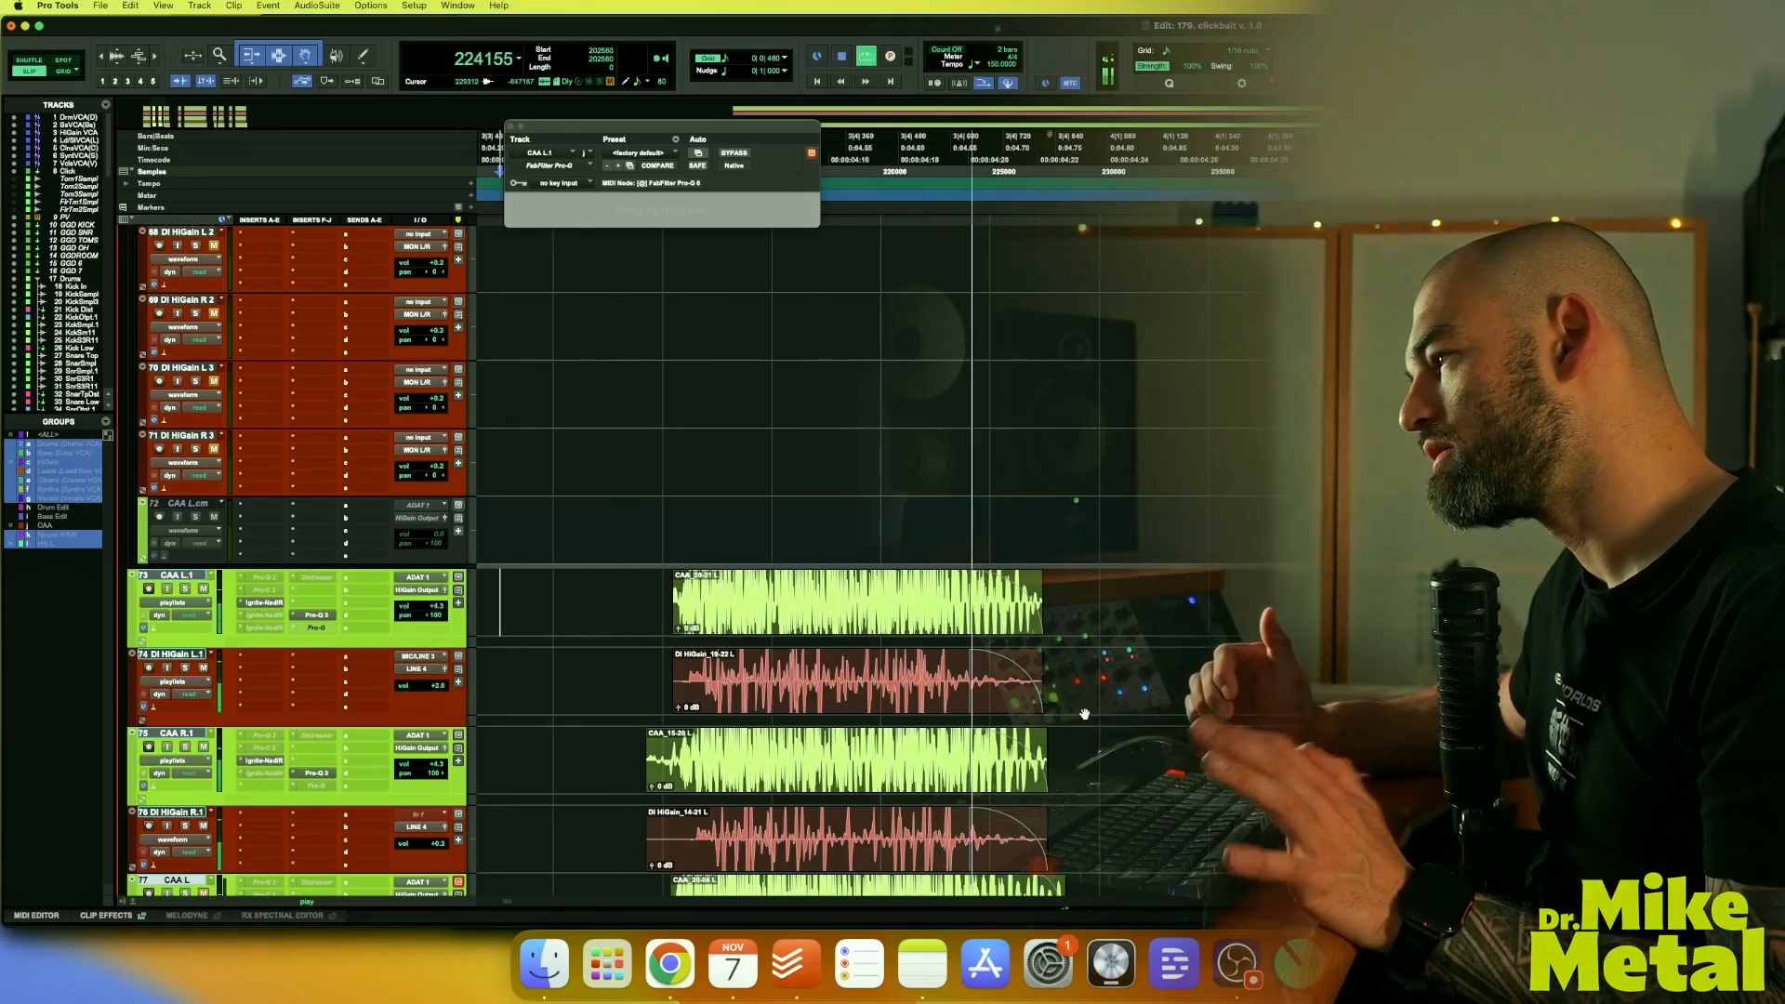
{"action": "key", "text": "space"}
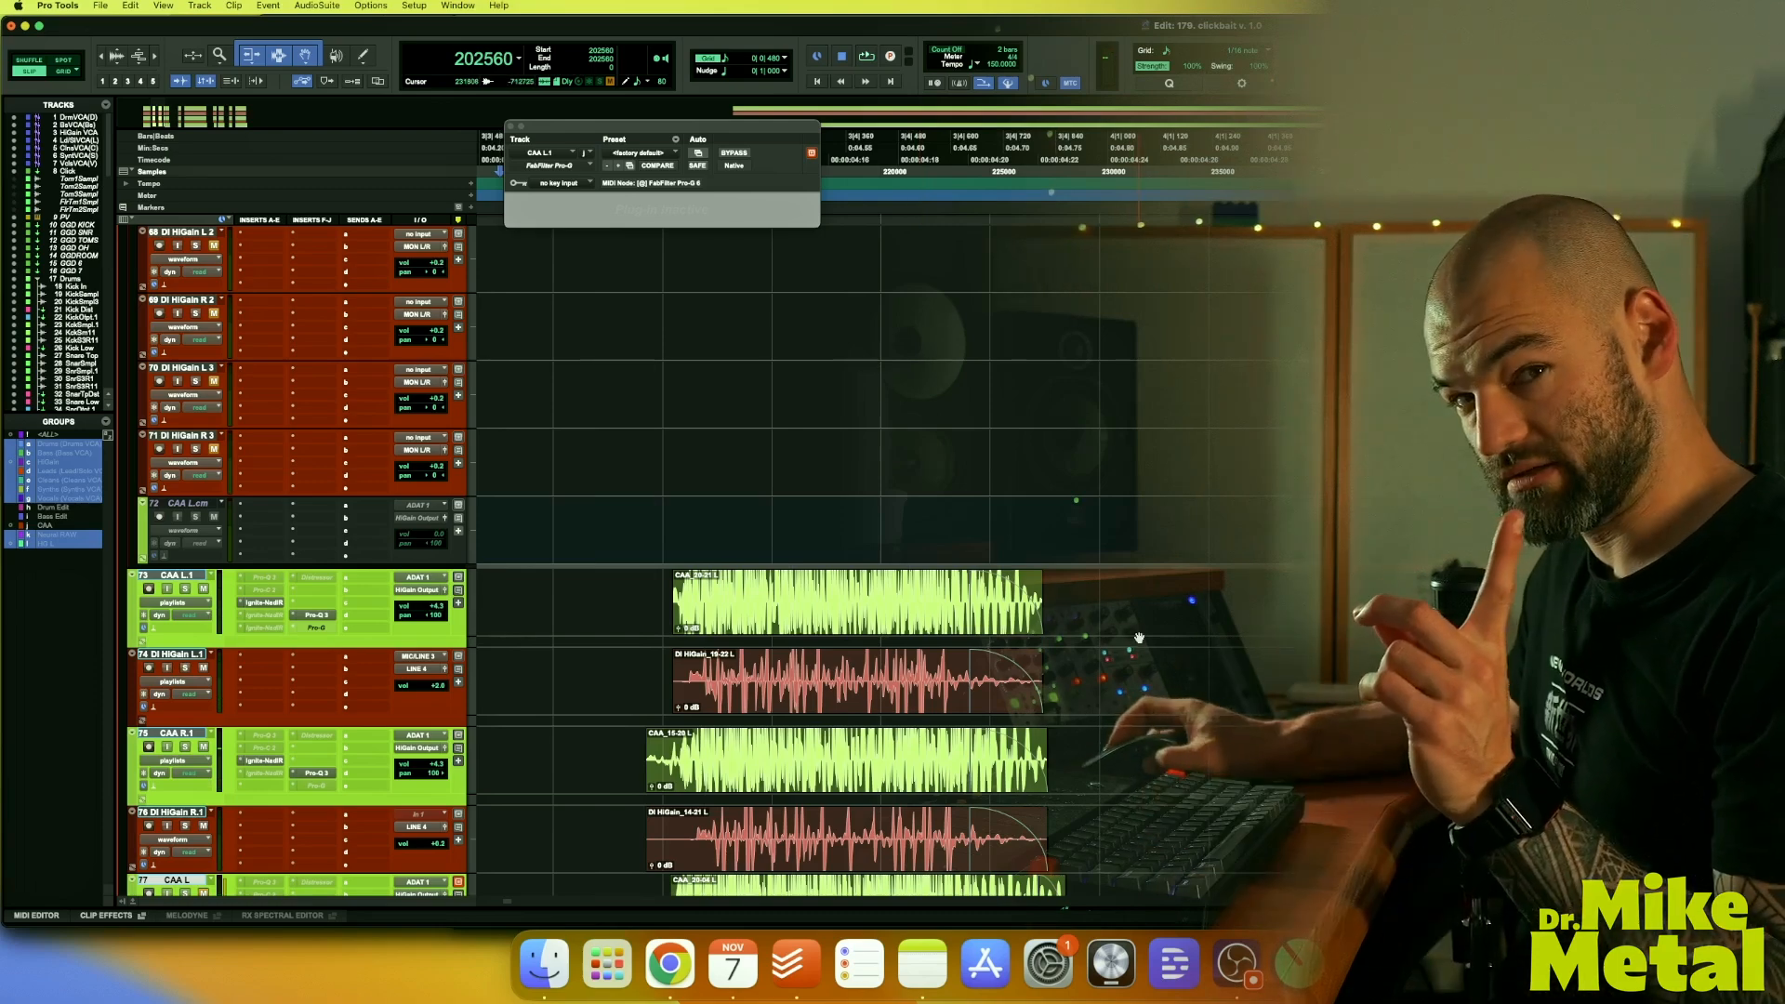
Lengthen the second chunk's tails on CAA L.1, DI HiGain L.1 and CAA R.1, moving the fade-out to the extended DI HiGain L.1 end
{"action": "left_click", "coordinate": [1001, 621]}
{"action": "left_click", "coordinate": [1004, 714], "text": "shift"}
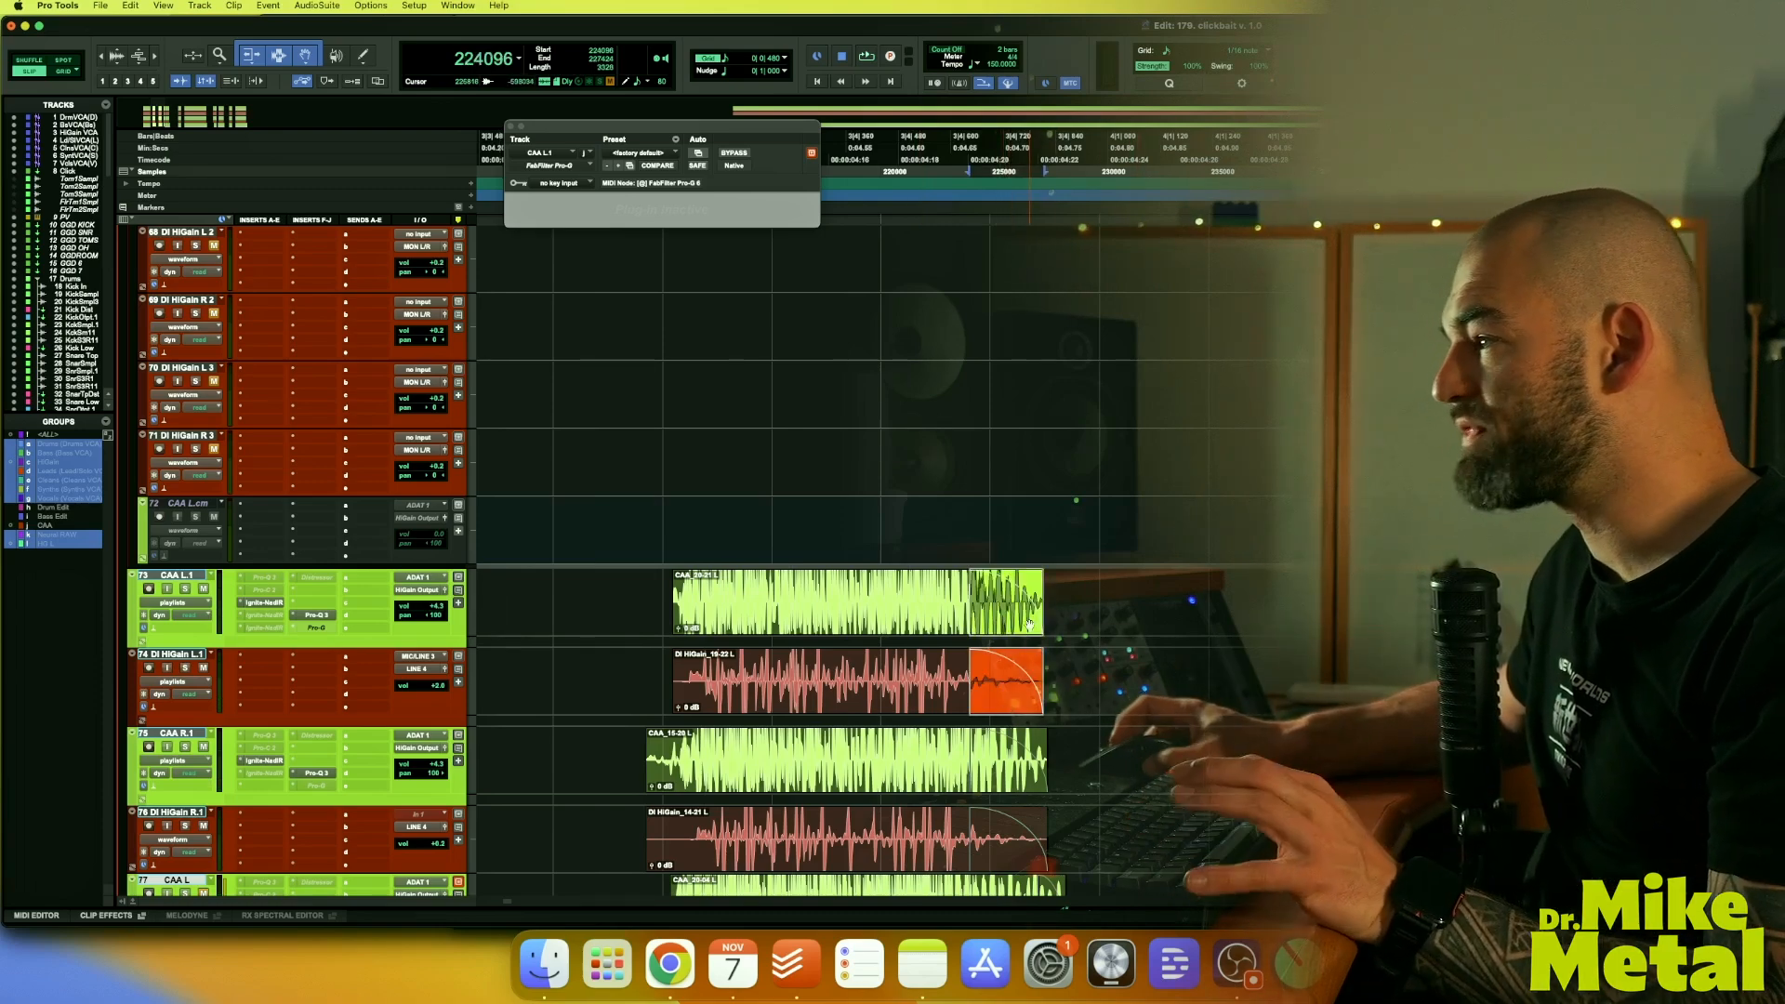
{"action": "left_click_drag", "start_coordinate": [1004, 628], "coordinate": [950, 605]}
{"action": "left_click", "coordinate": [1258, 658]}
{"action": "left_click_drag", "start_coordinate": [1018, 790], "coordinate": [976, 755]}
Play back the second chunk with the longer tails from sample 202208
{"action": "left_click", "coordinate": [487, 572]}
{"action": "key", "text": "space"}
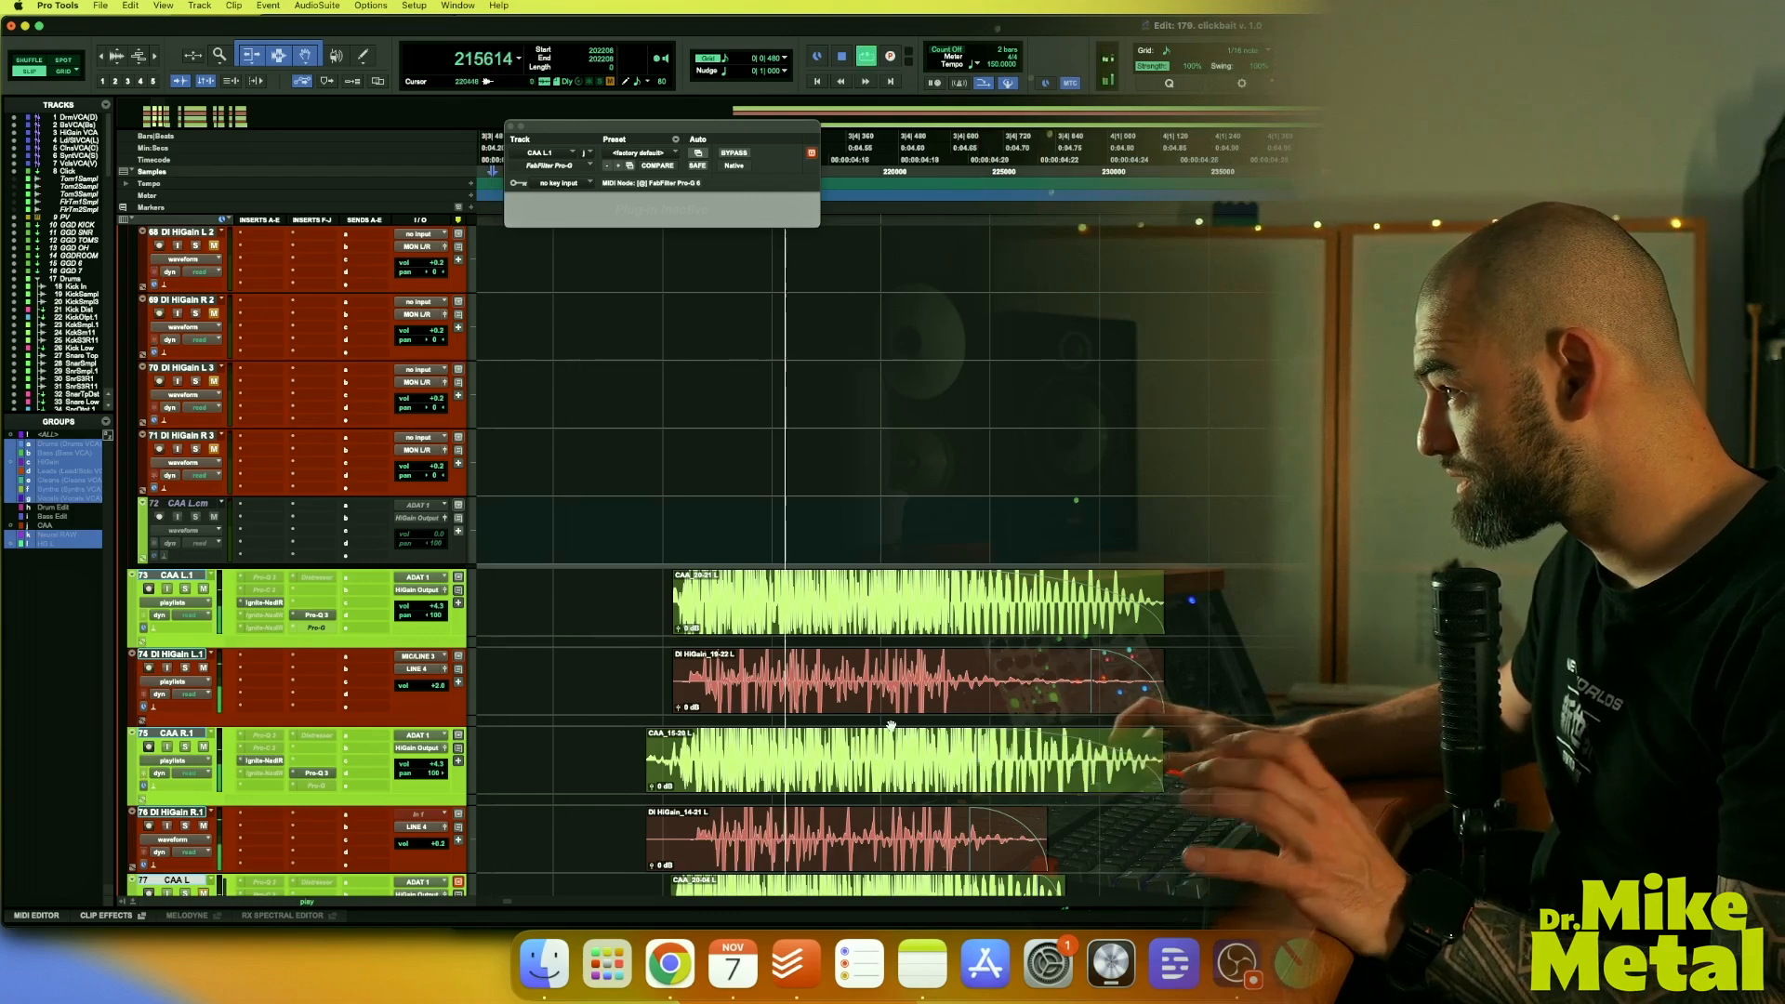
{"action": "key", "text": "space"}
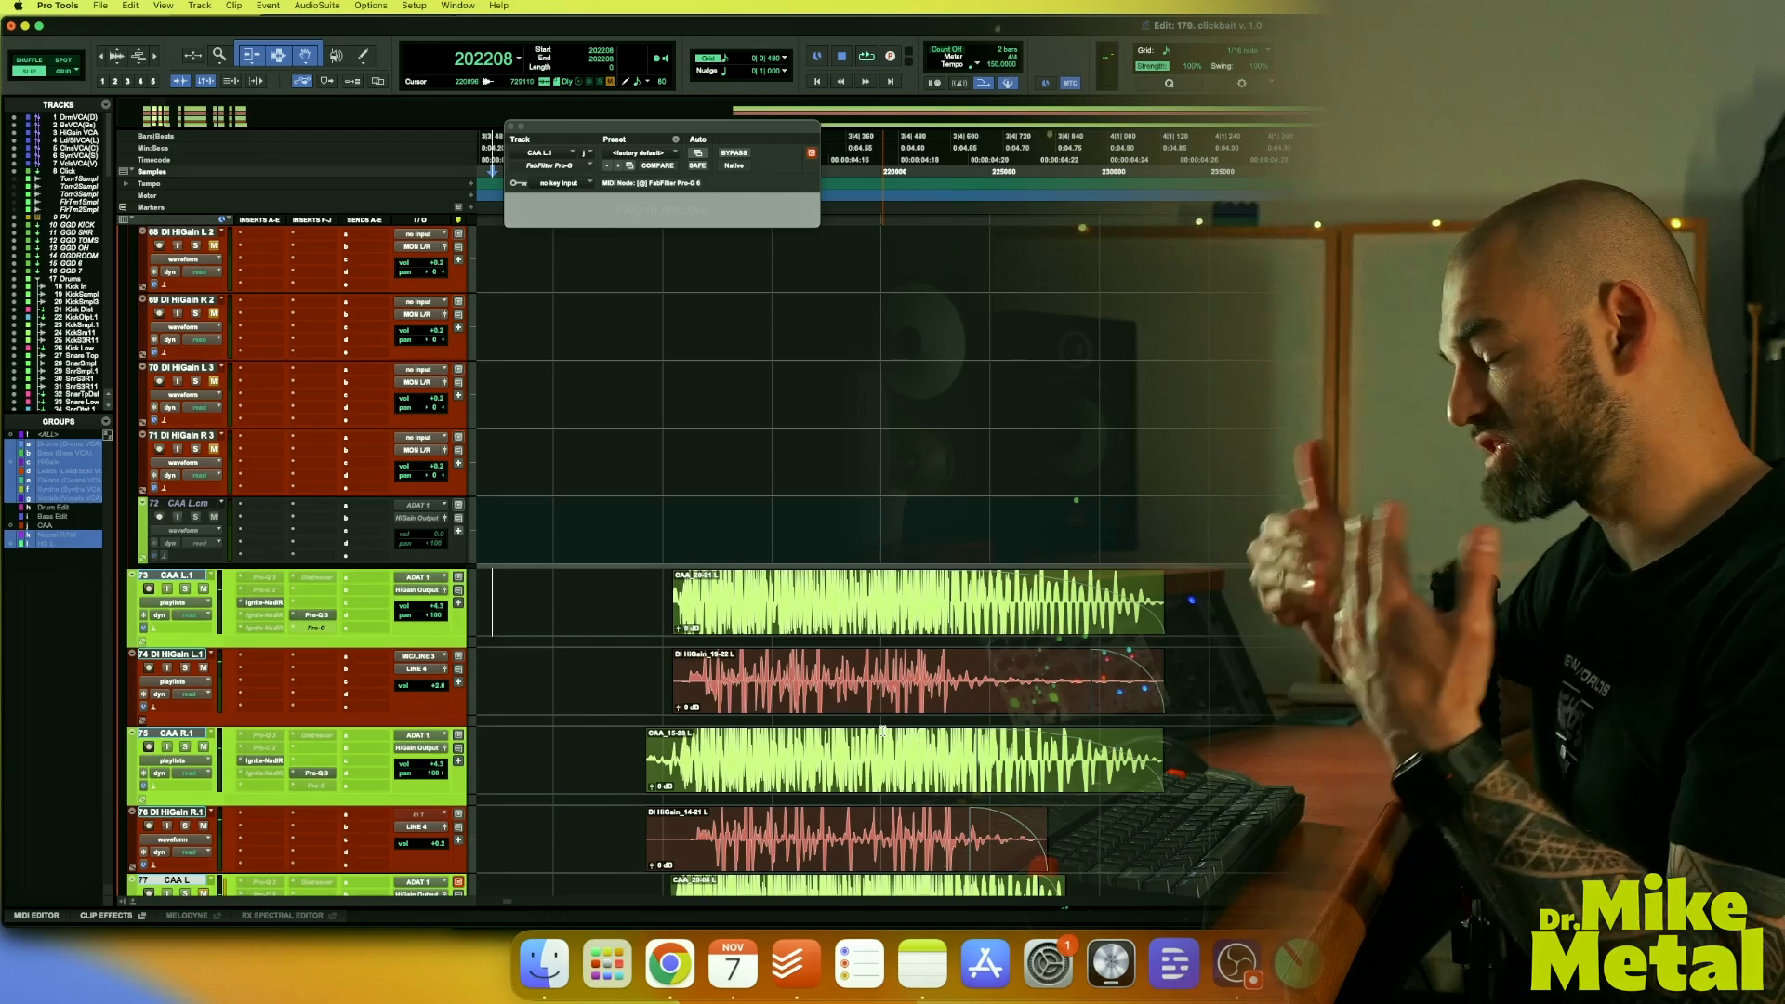
Review the gap between the first and second guitar chunks, and play back from sample 202368
{"action": "scroll", "coordinate": [1004, 761], "scroll_direction": "left", "scroll_amount": 10}
{"action": "scroll", "coordinate": [1005, 761], "scroll_direction": "left", "scroll_amount": 3}
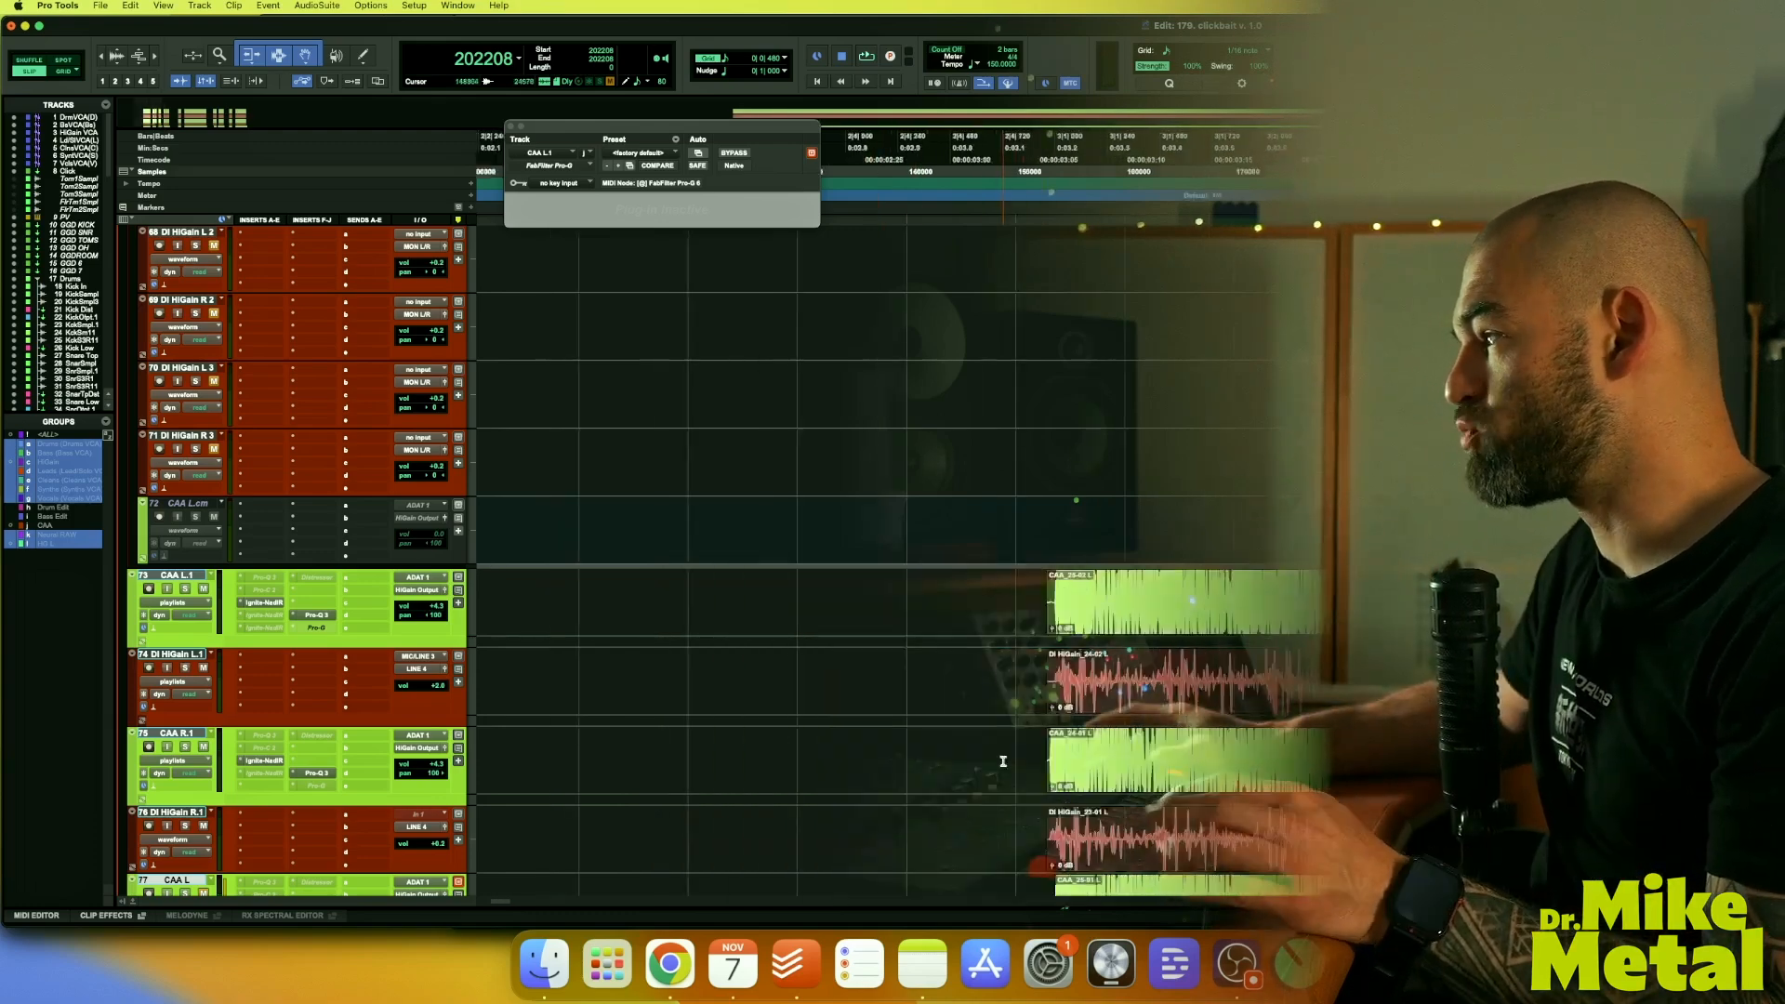
{"action": "key", "text": "r"}
{"action": "key", "text": "t"}
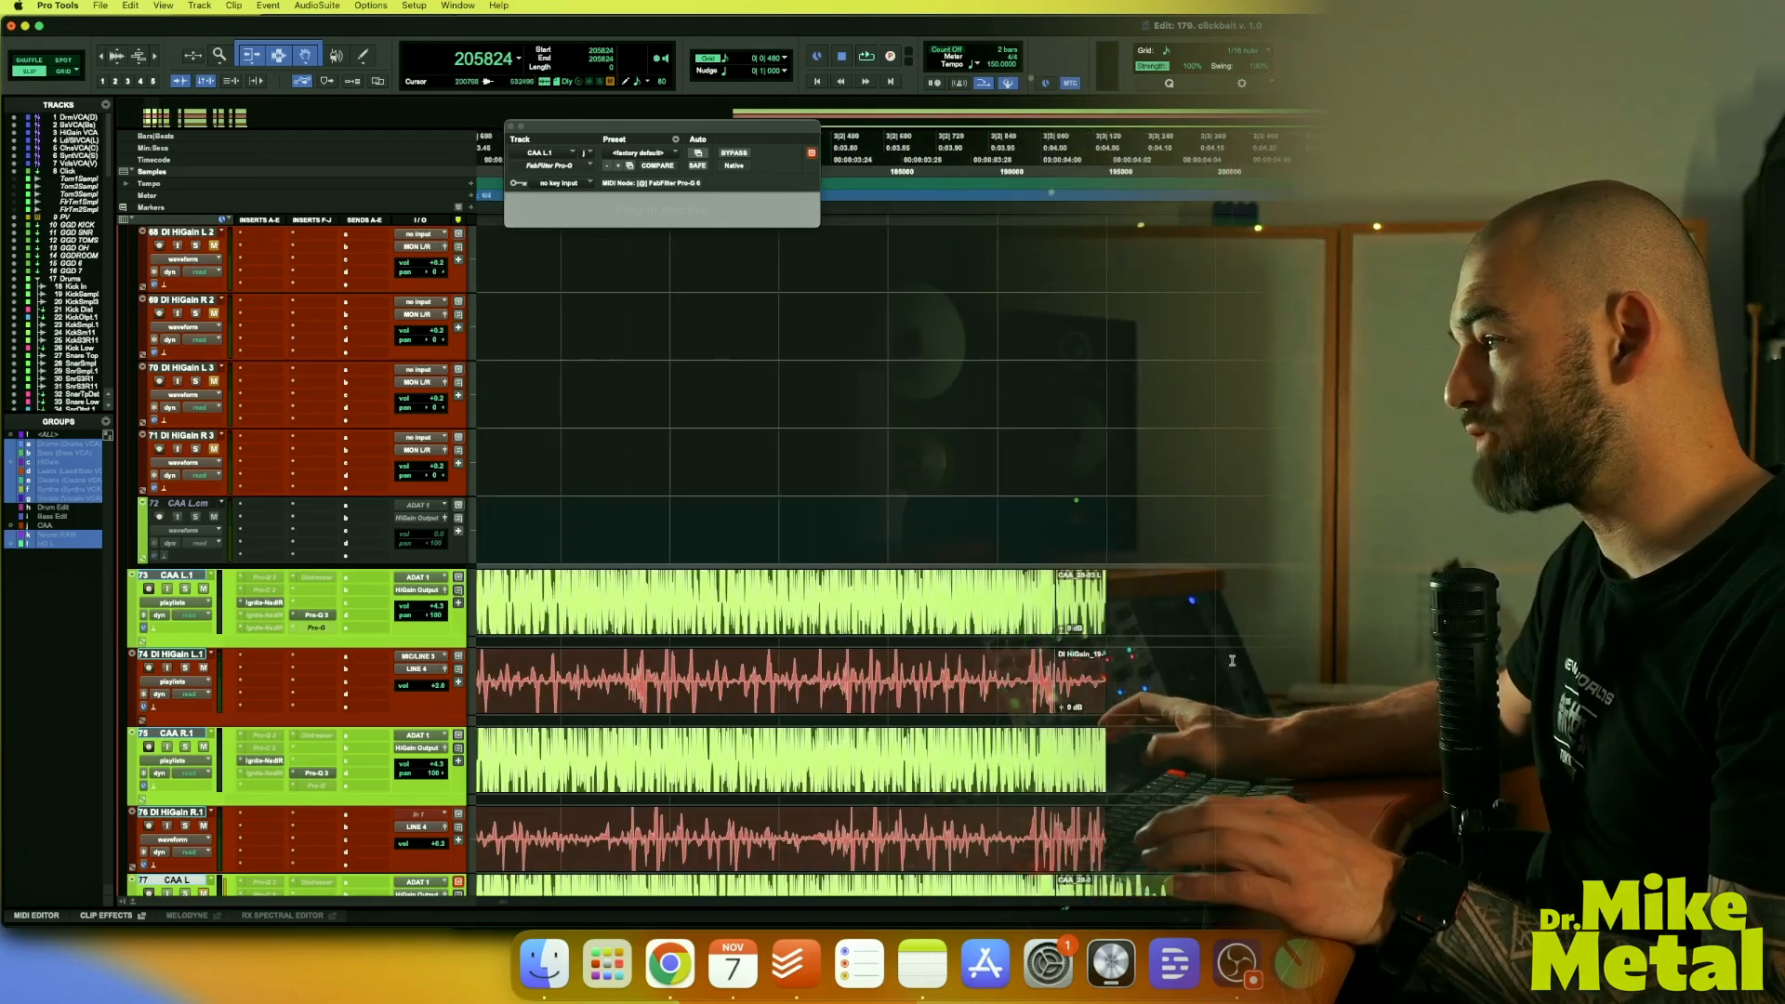
{"action": "scroll", "coordinate": [1229, 675], "scroll_direction": "right", "scroll_amount": 3}
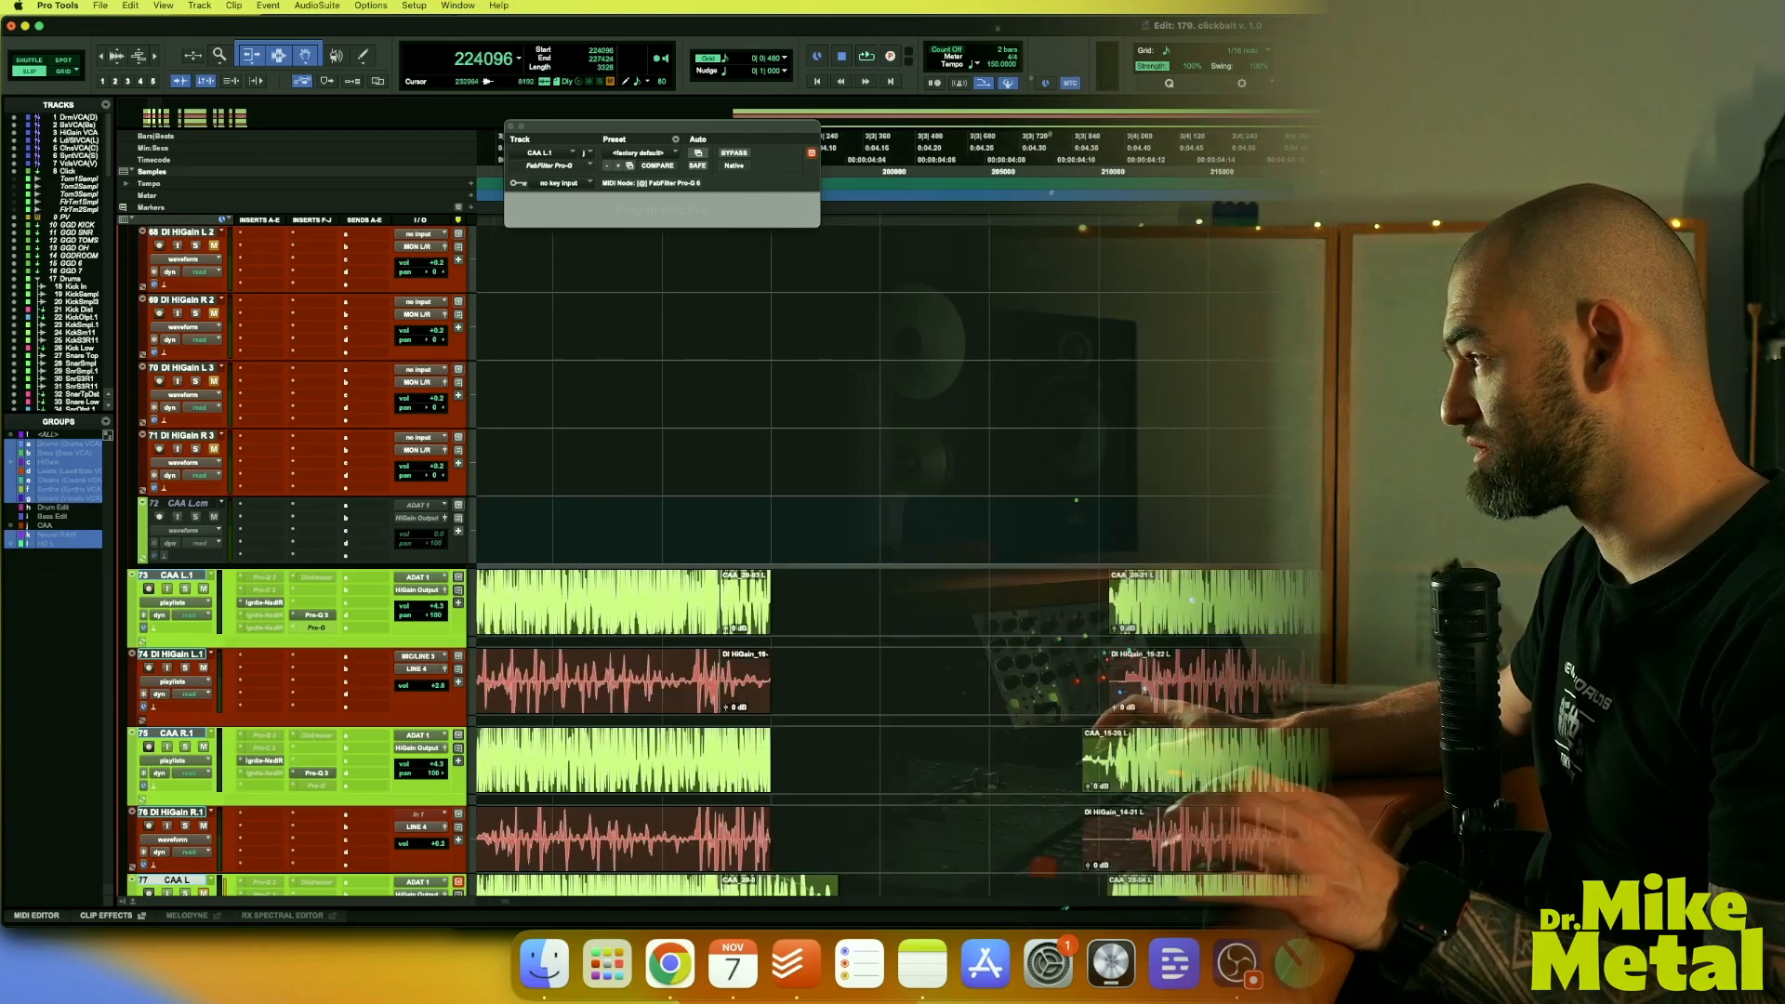
{"action": "left_click", "coordinate": [932, 592]}
{"action": "key", "text": "space"}
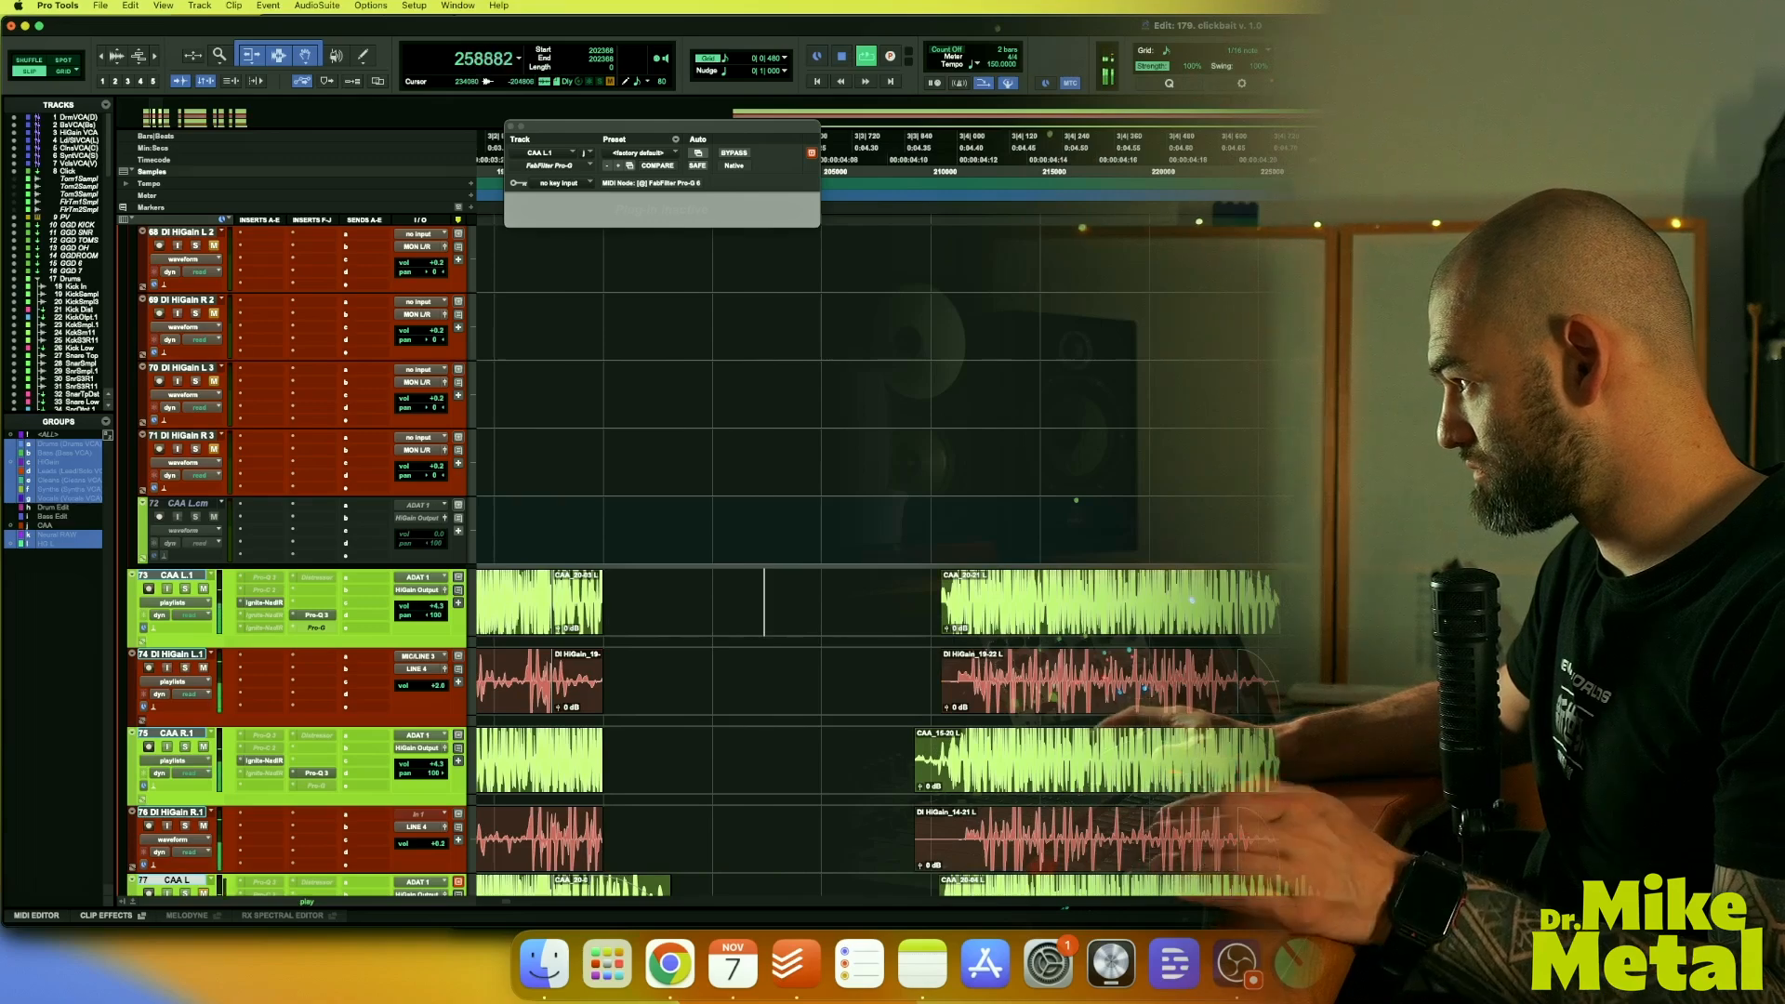
{"action": "key", "text": "space"}
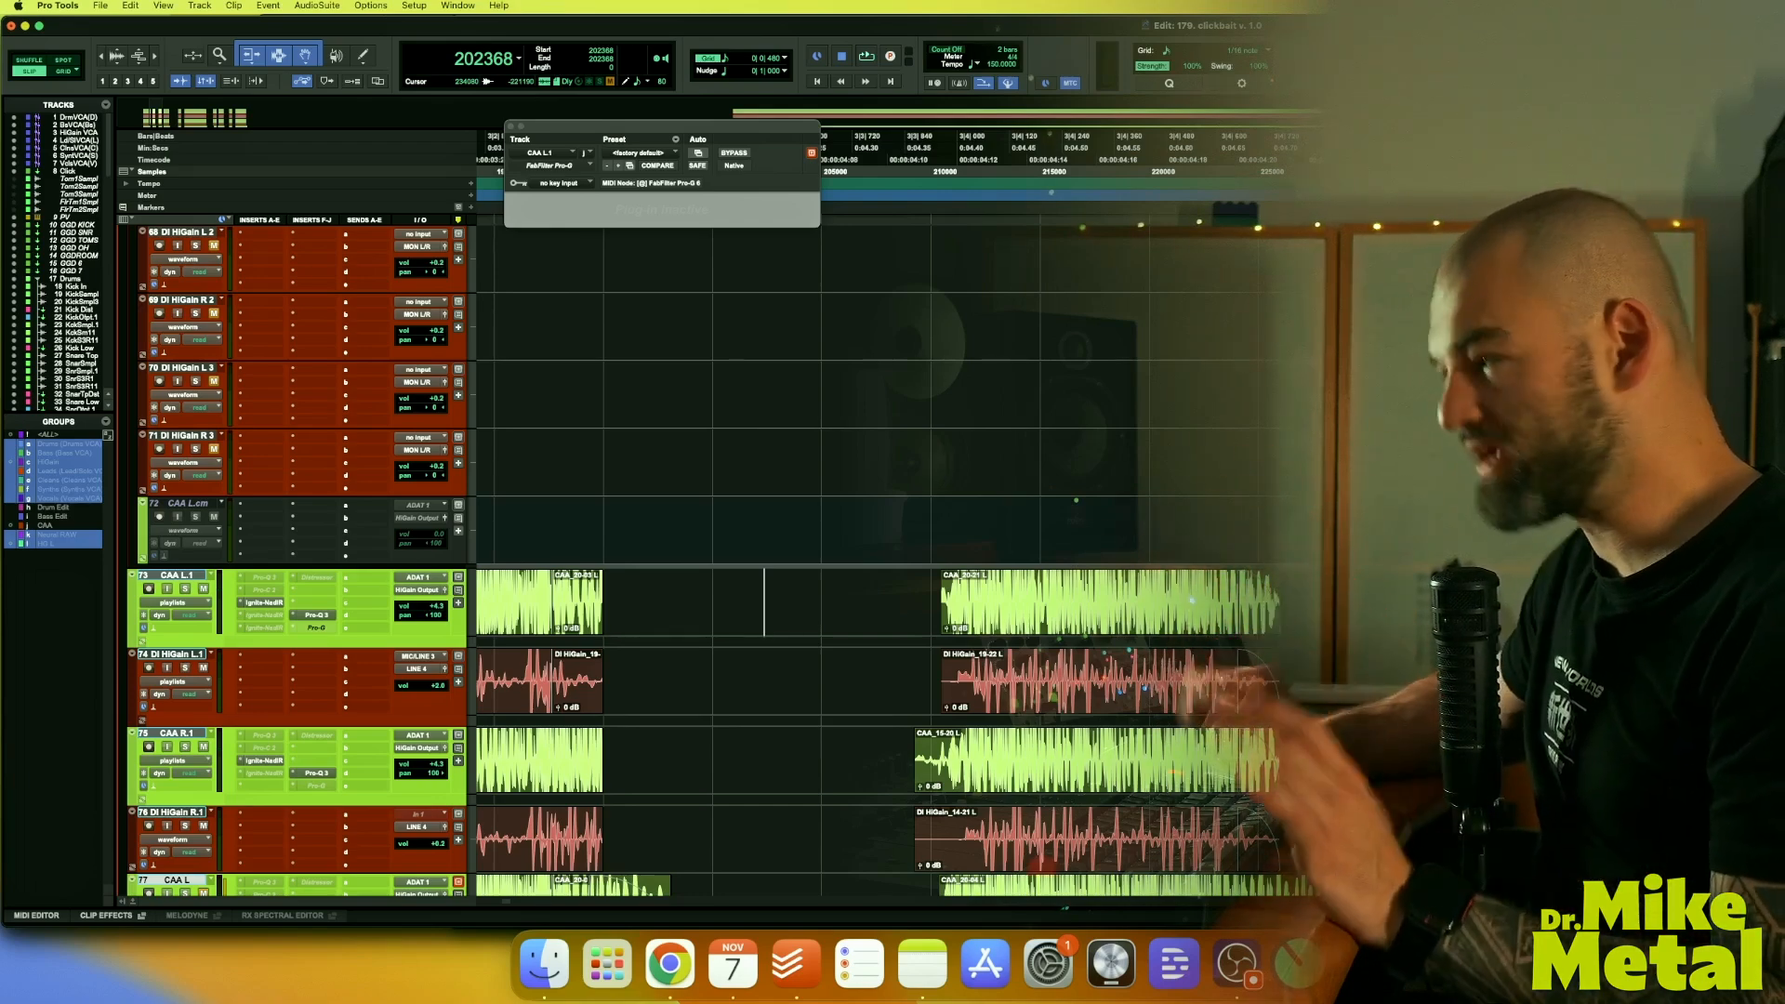
Delete the early start of the second chunk on CAA R.1 and DI HiGain R.1, and add fade-ins to the R.1 and L.1 clips
{"action": "left_click_drag", "start_coordinate": [881, 755], "coordinate": [953, 843]}
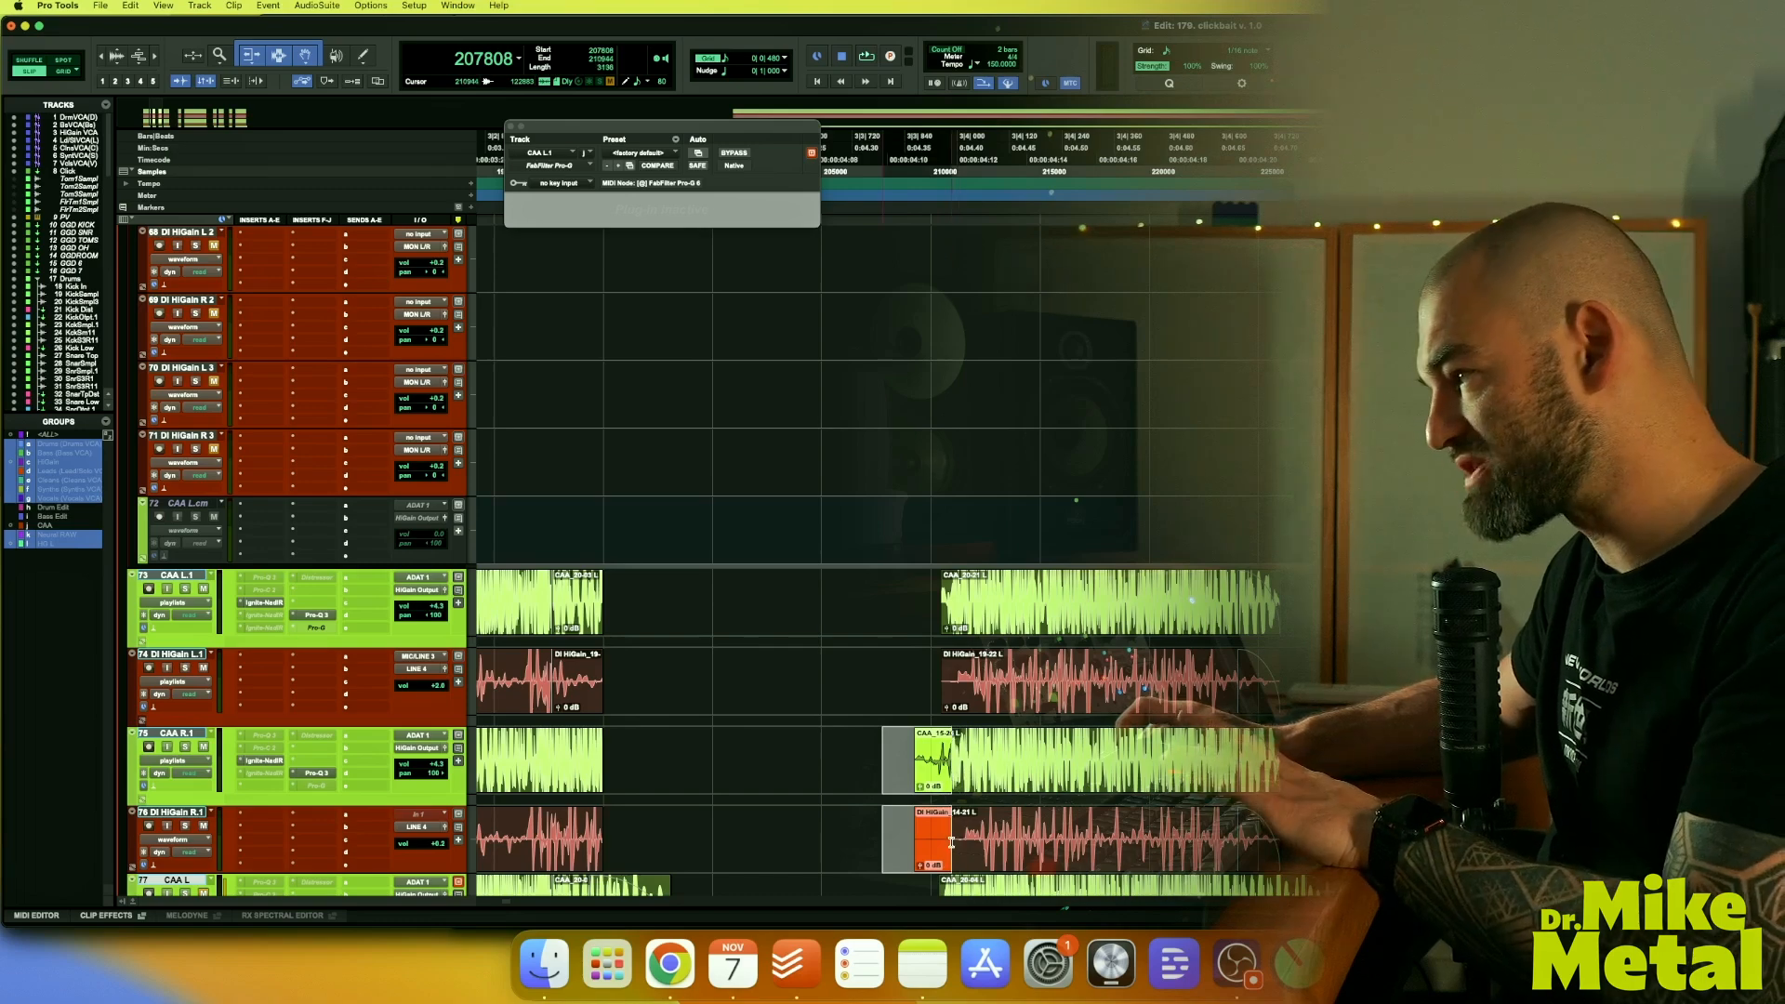
{"action": "key", "text": "Delete"}
{"action": "left_click_drag", "start_coordinate": [926, 766], "coordinate": [977, 839]}
{"action": "key", "text": "f"}
{"action": "left_click_drag", "start_coordinate": [909, 591], "coordinate": [961, 684]}
{"action": "key", "text": "f"}
Play back the softened chunk starts, and undo the fade-ins and the cut at the R.1 clips' start
{"action": "left_click", "coordinate": [715, 599]}
{"action": "key", "text": "space"}
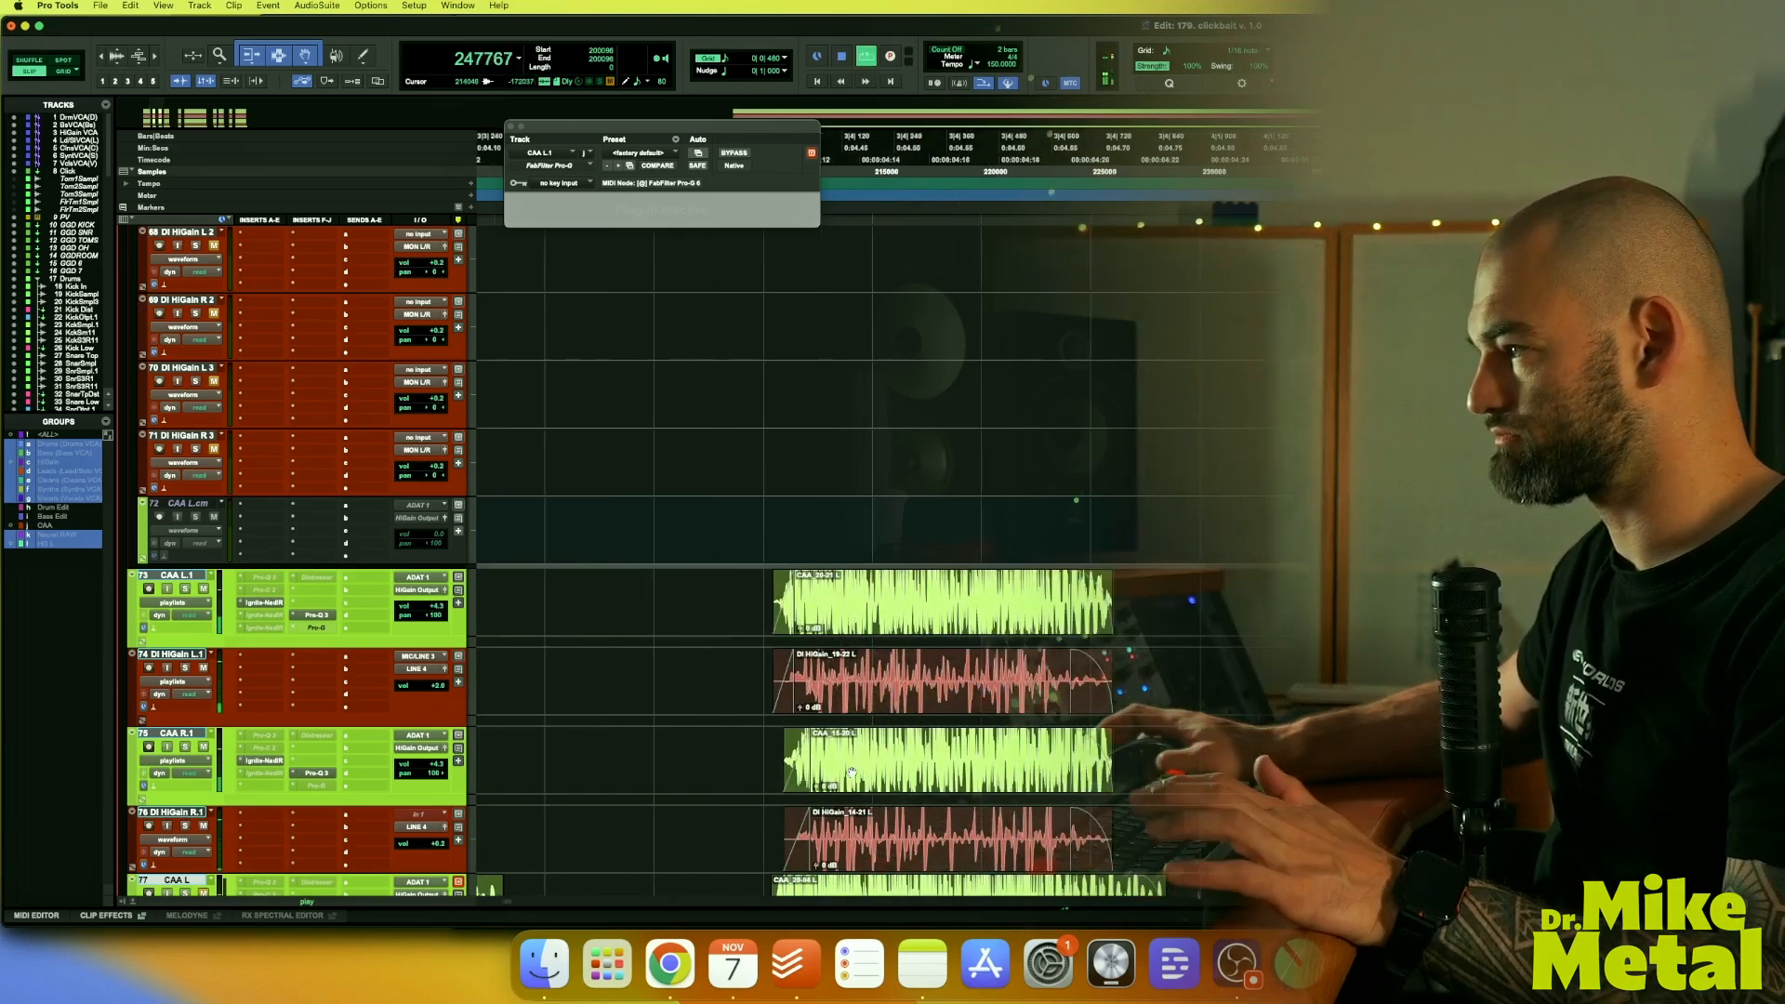
{"action": "key", "text": "space"}
{"action": "key", "text": "super+z"}
{"action": "key", "text": "super+z"}
{"action": "key", "text": "super+z"}
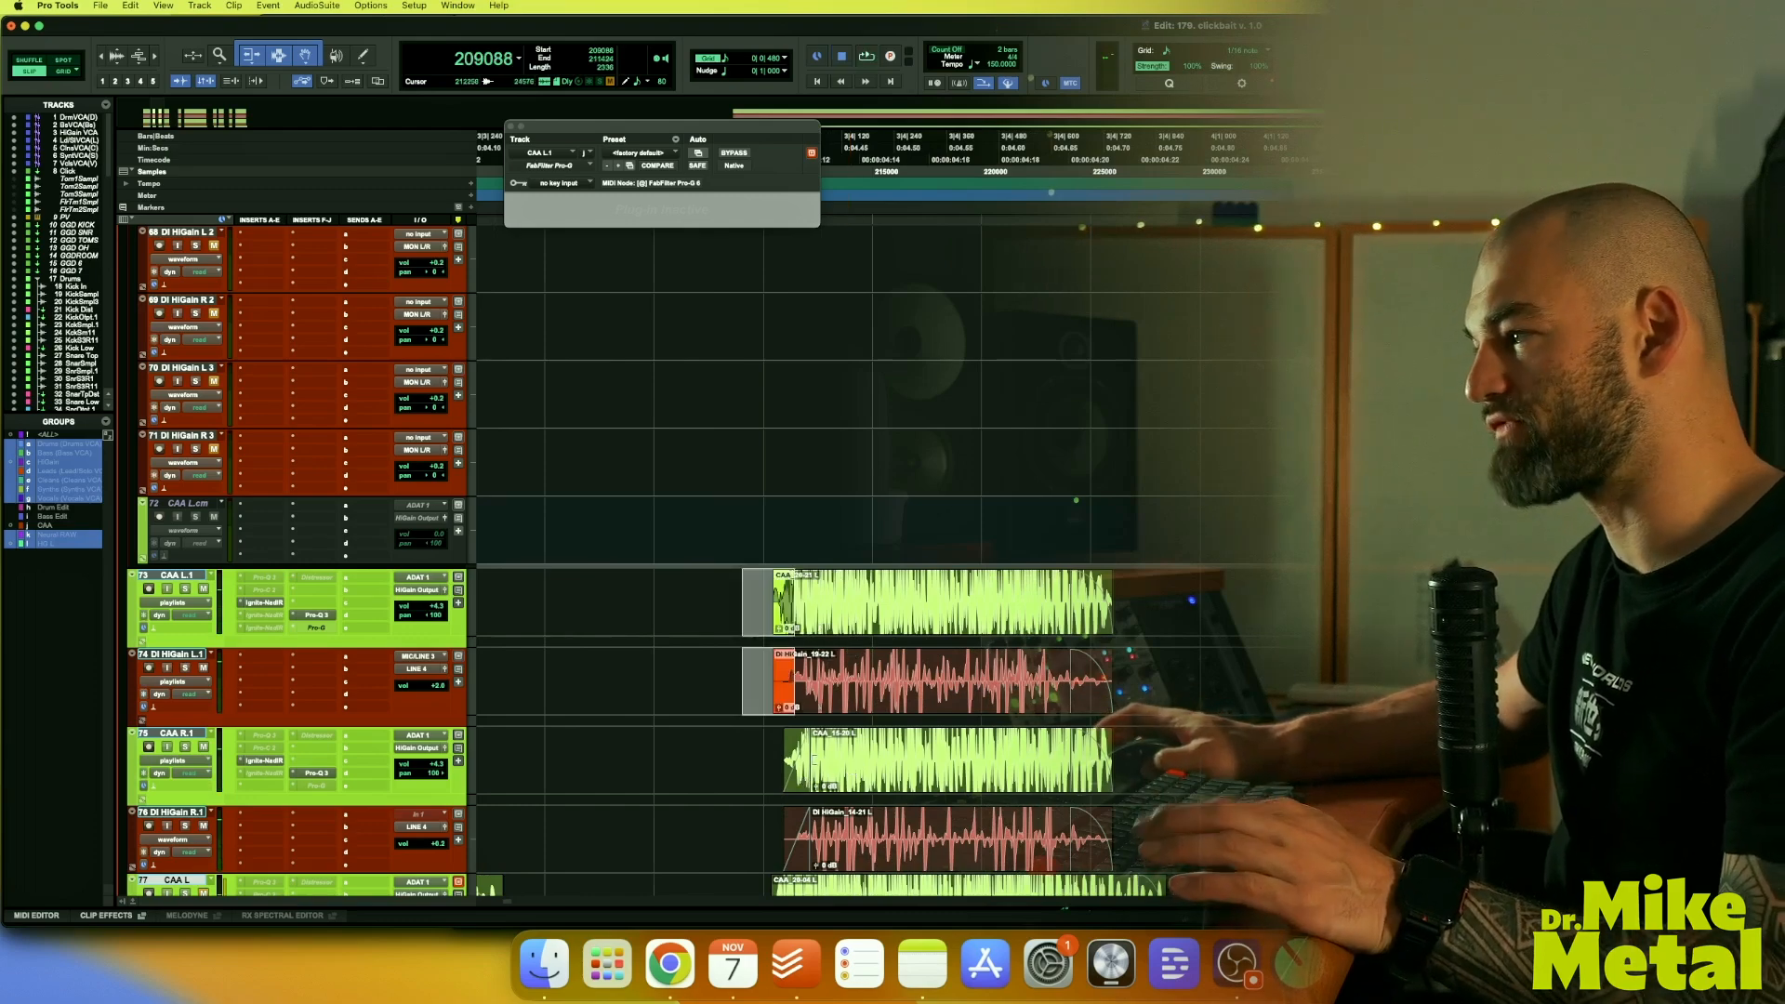
Play back the restored, unfaded start of the second chunk from the gap before it
{"action": "left_click", "coordinate": [562, 600]}
{"action": "key", "text": "space"}
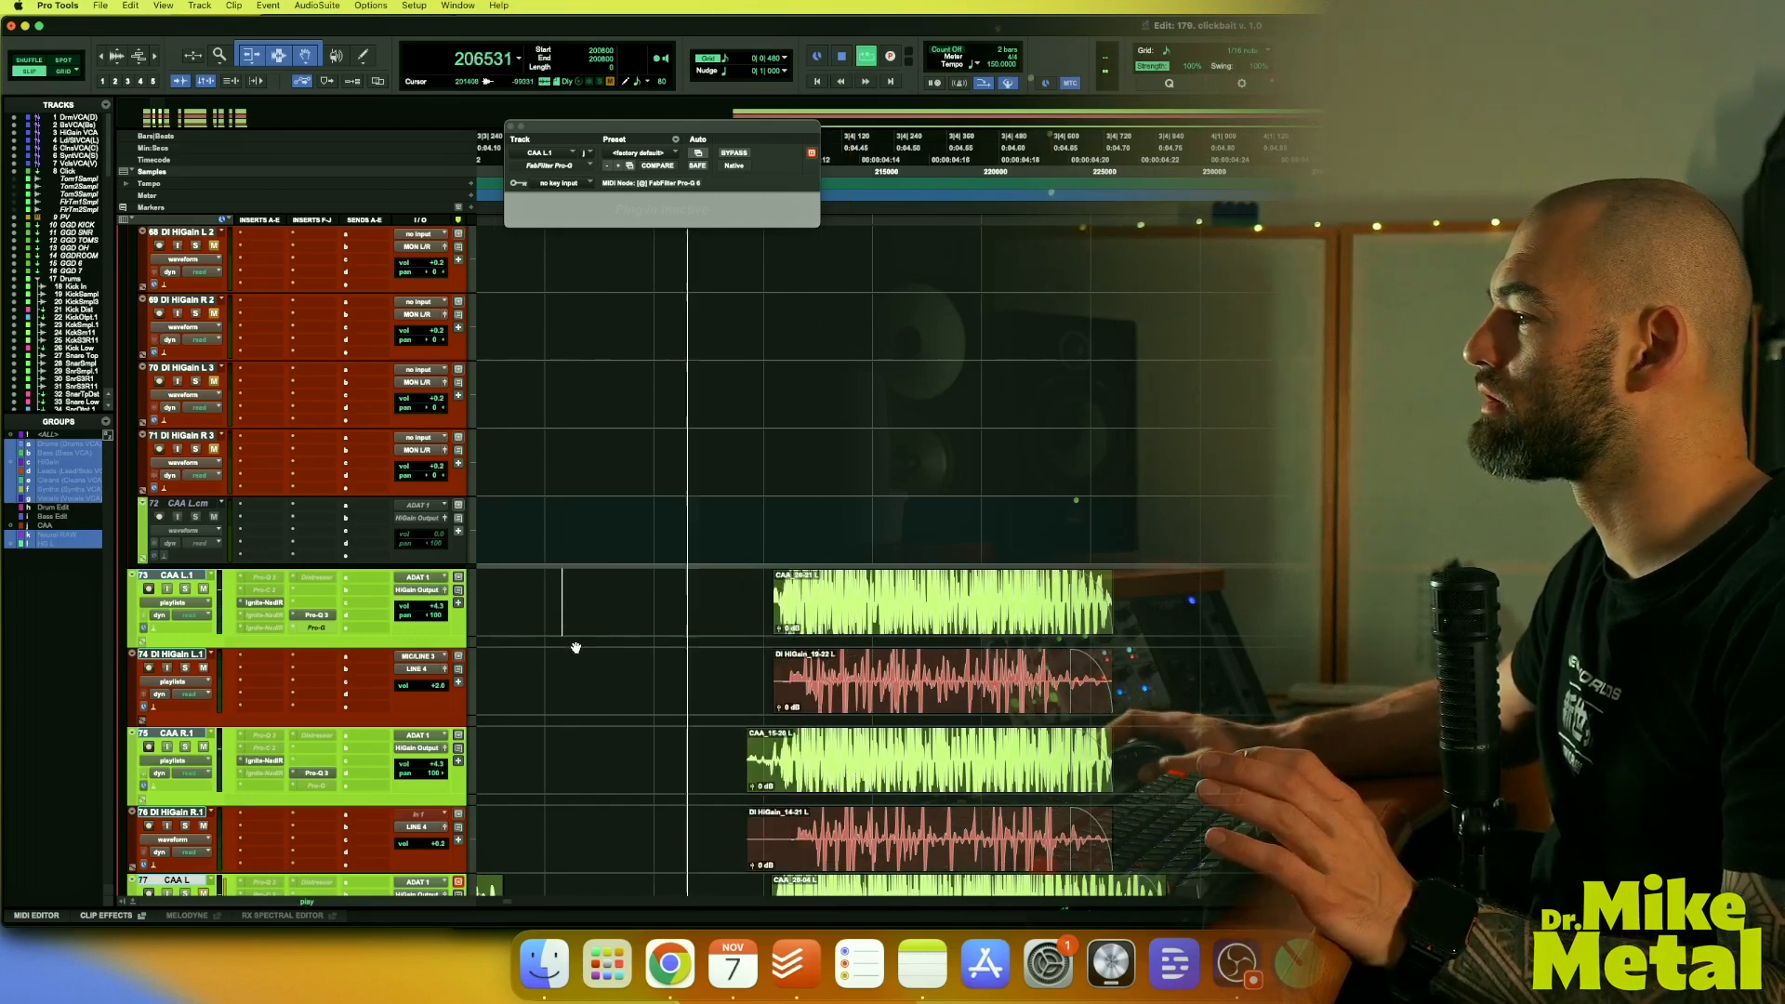
{"action": "key", "text": "space"}
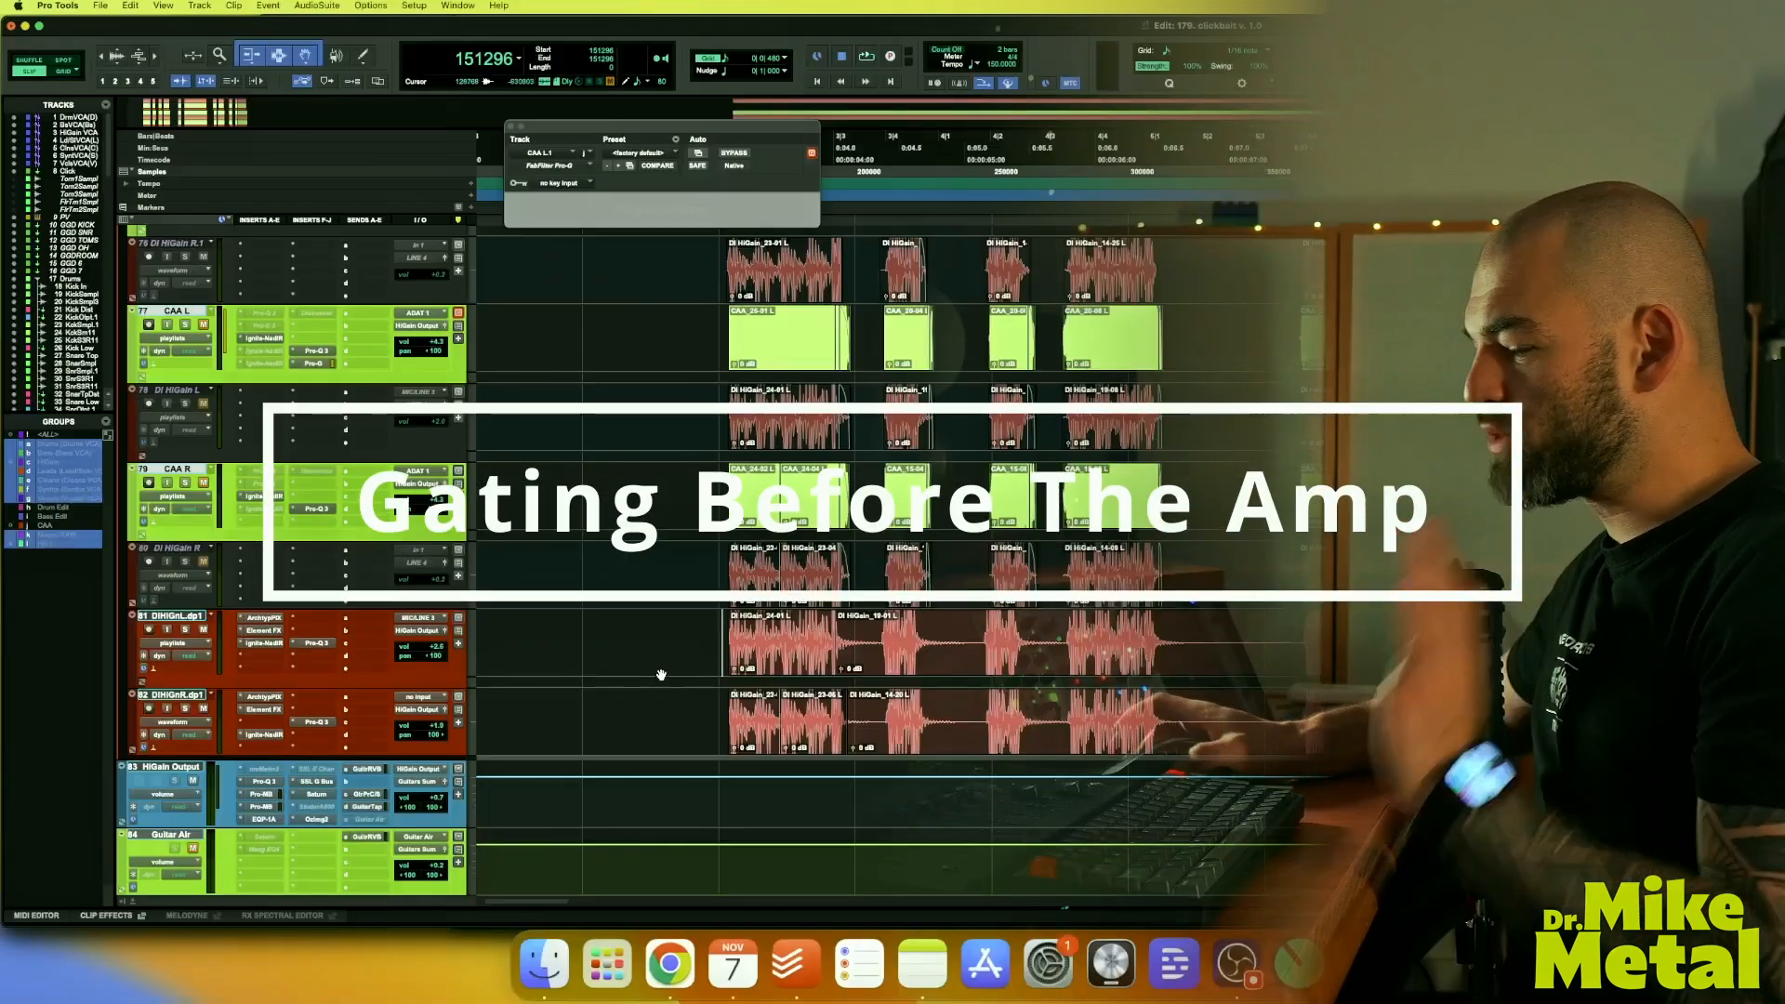
Open the Element FX insert on the DIHiGnL.dp1 track and show its Neural Amp Modeler settings
{"action": "left_click_drag", "start_coordinate": [696, 636], "coordinate": [1274, 640]}
{"action": "left_click", "coordinate": [611, 641]}
{"action": "left_click", "coordinate": [269, 631]}
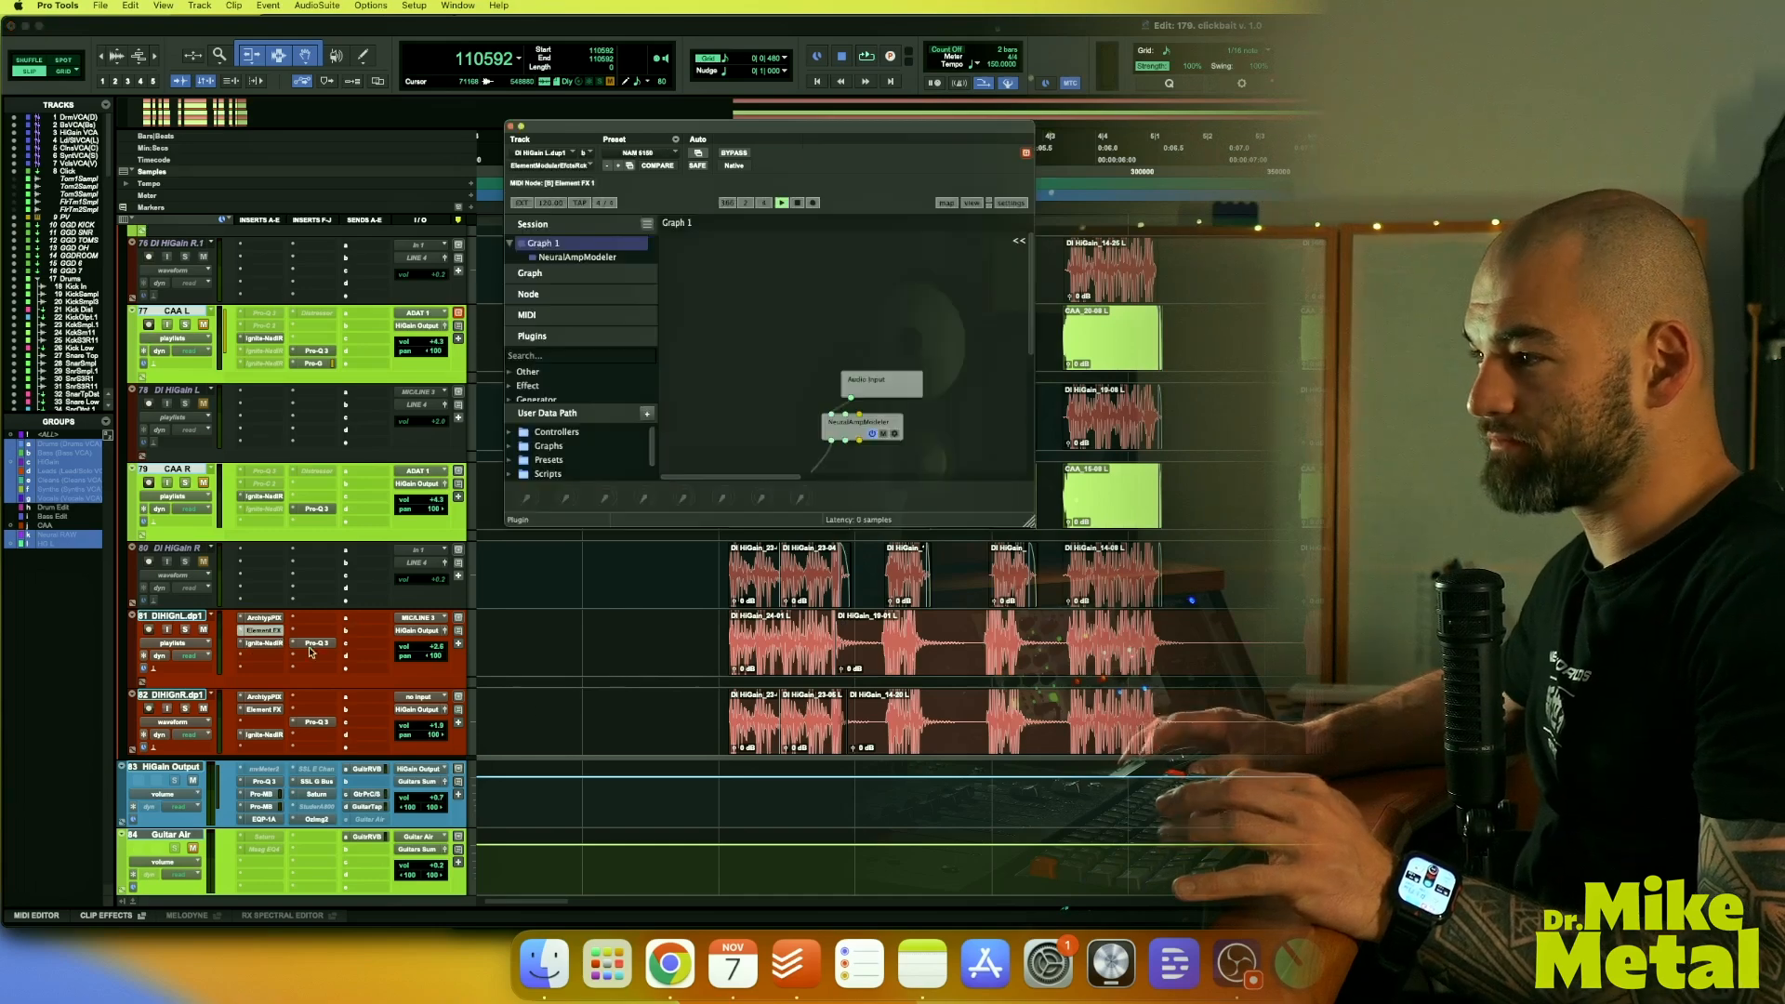
{"action": "double_click", "coordinate": [867, 436]}
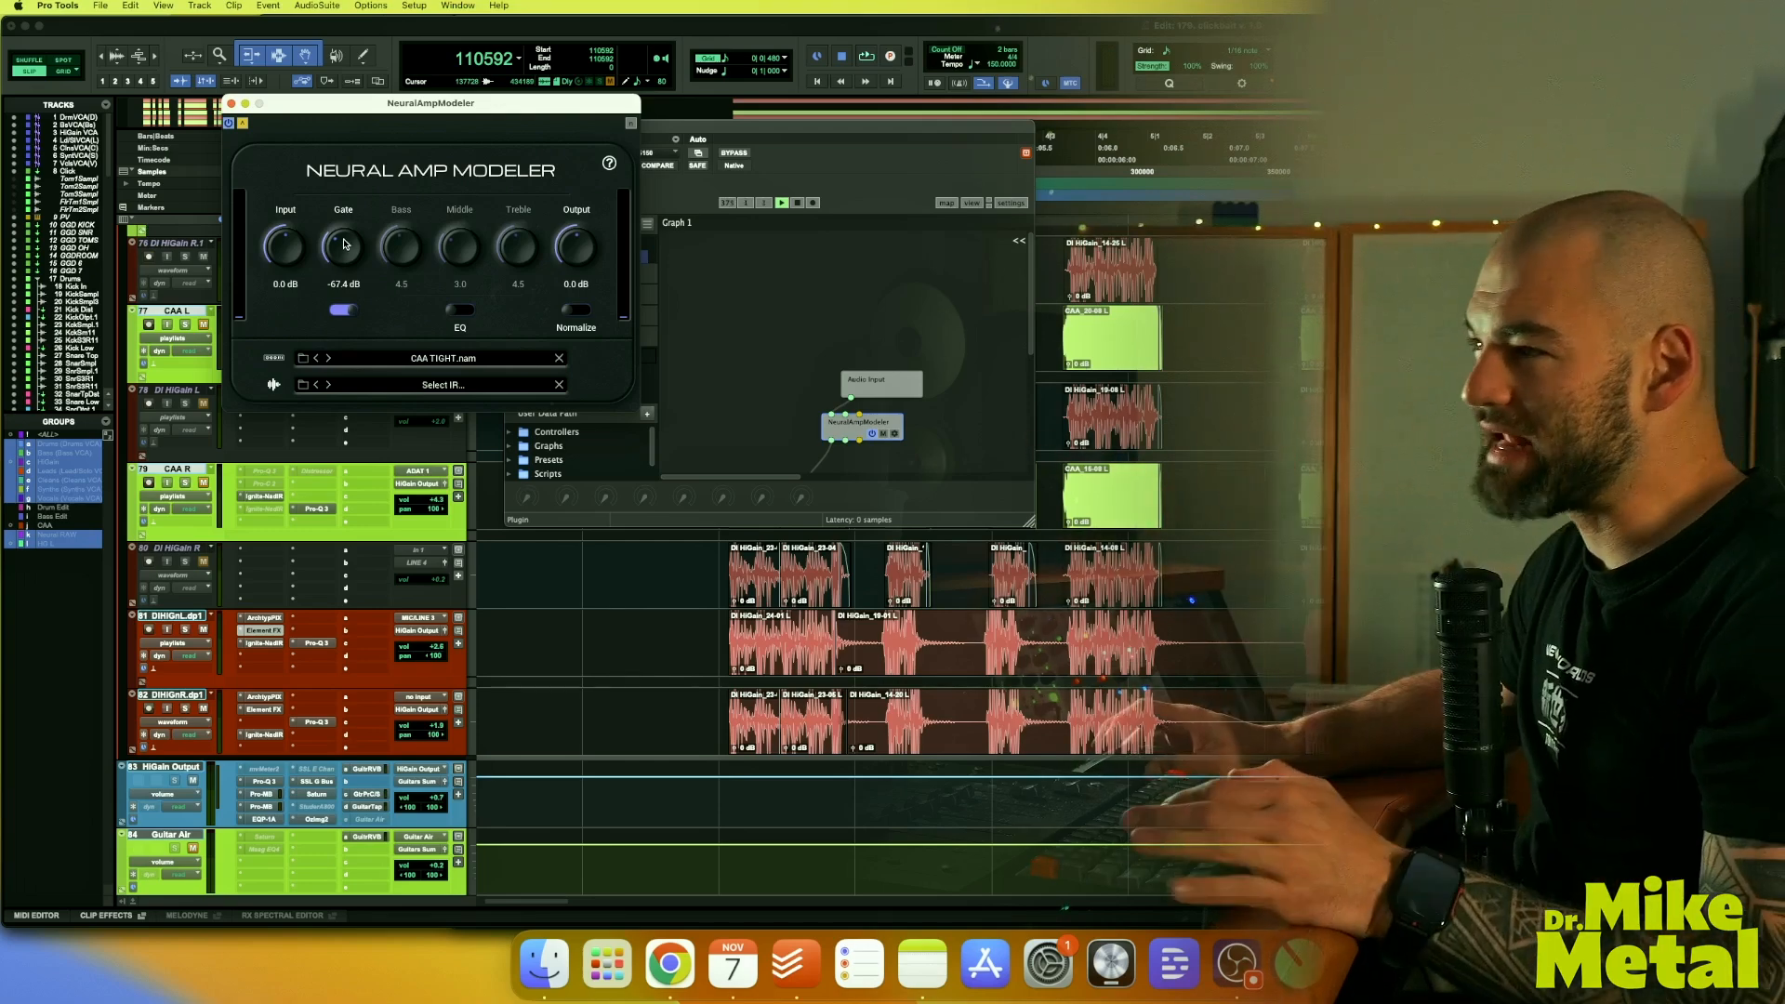
Open the Archetype Plini X insert on the DIHiGnL.dp1 track and play back the guitar from before the first chunk
{"action": "left_click", "coordinate": [268, 617]}
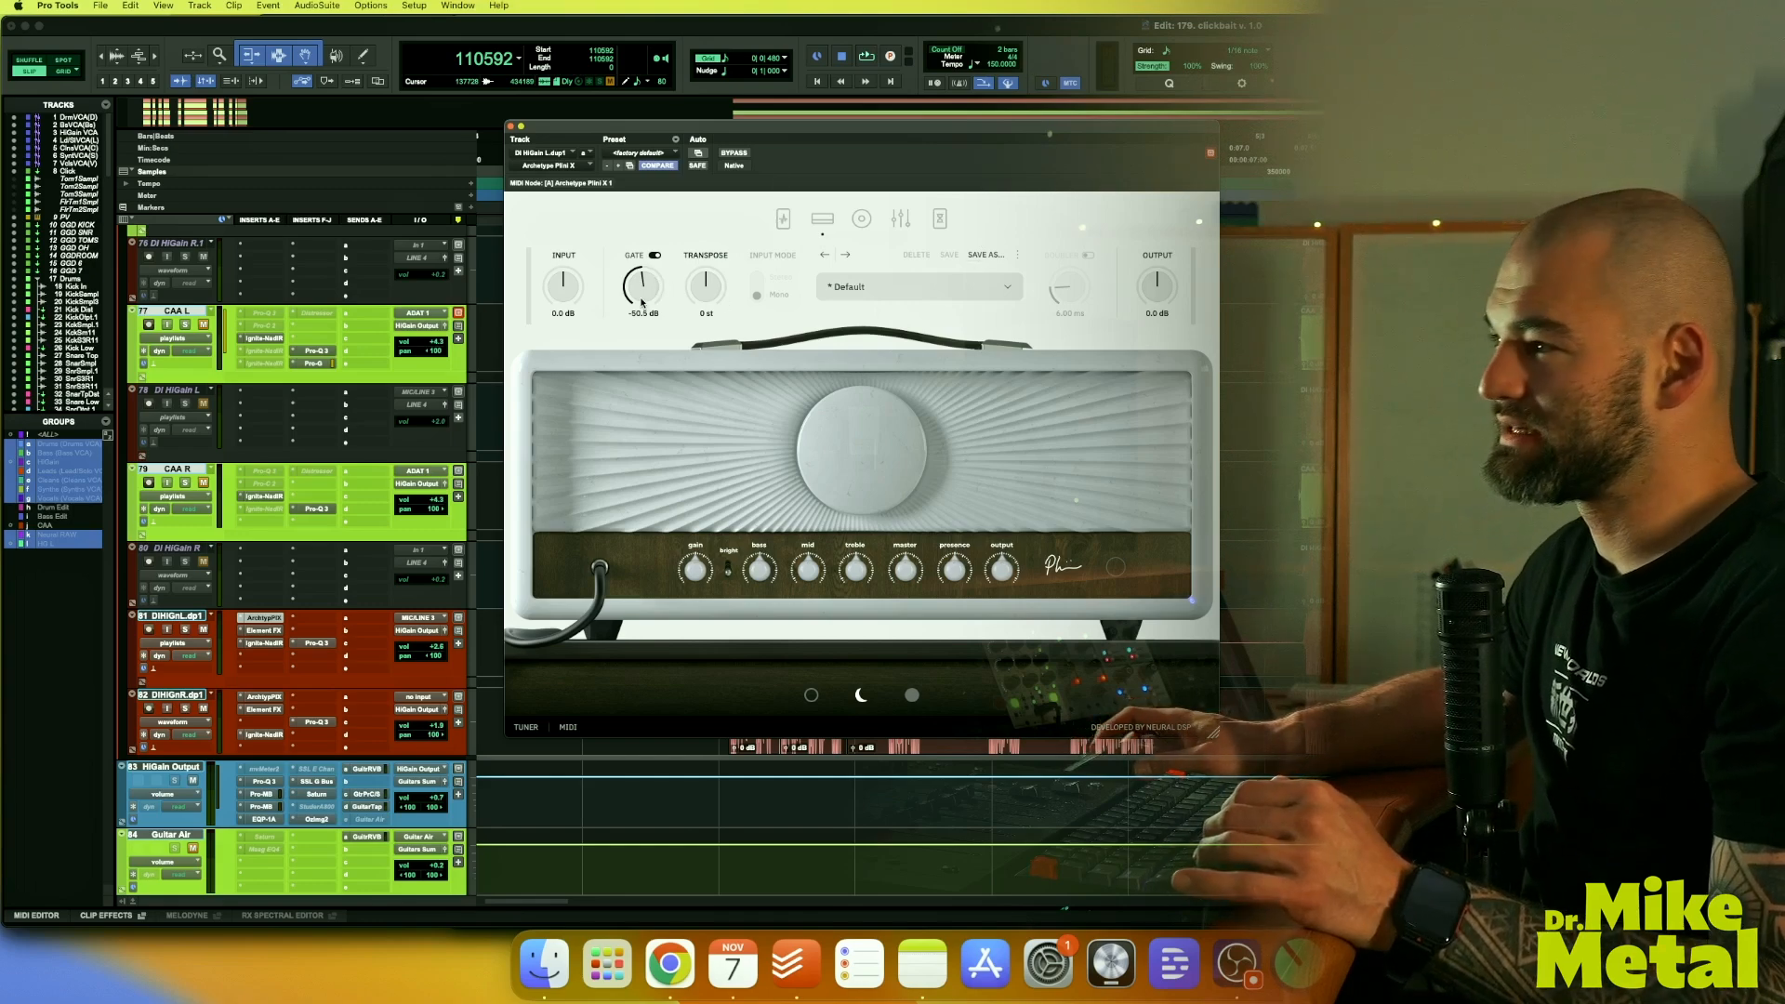
{"action": "scroll", "coordinate": [633, 809], "scroll_direction": "up", "scroll_amount": 1}
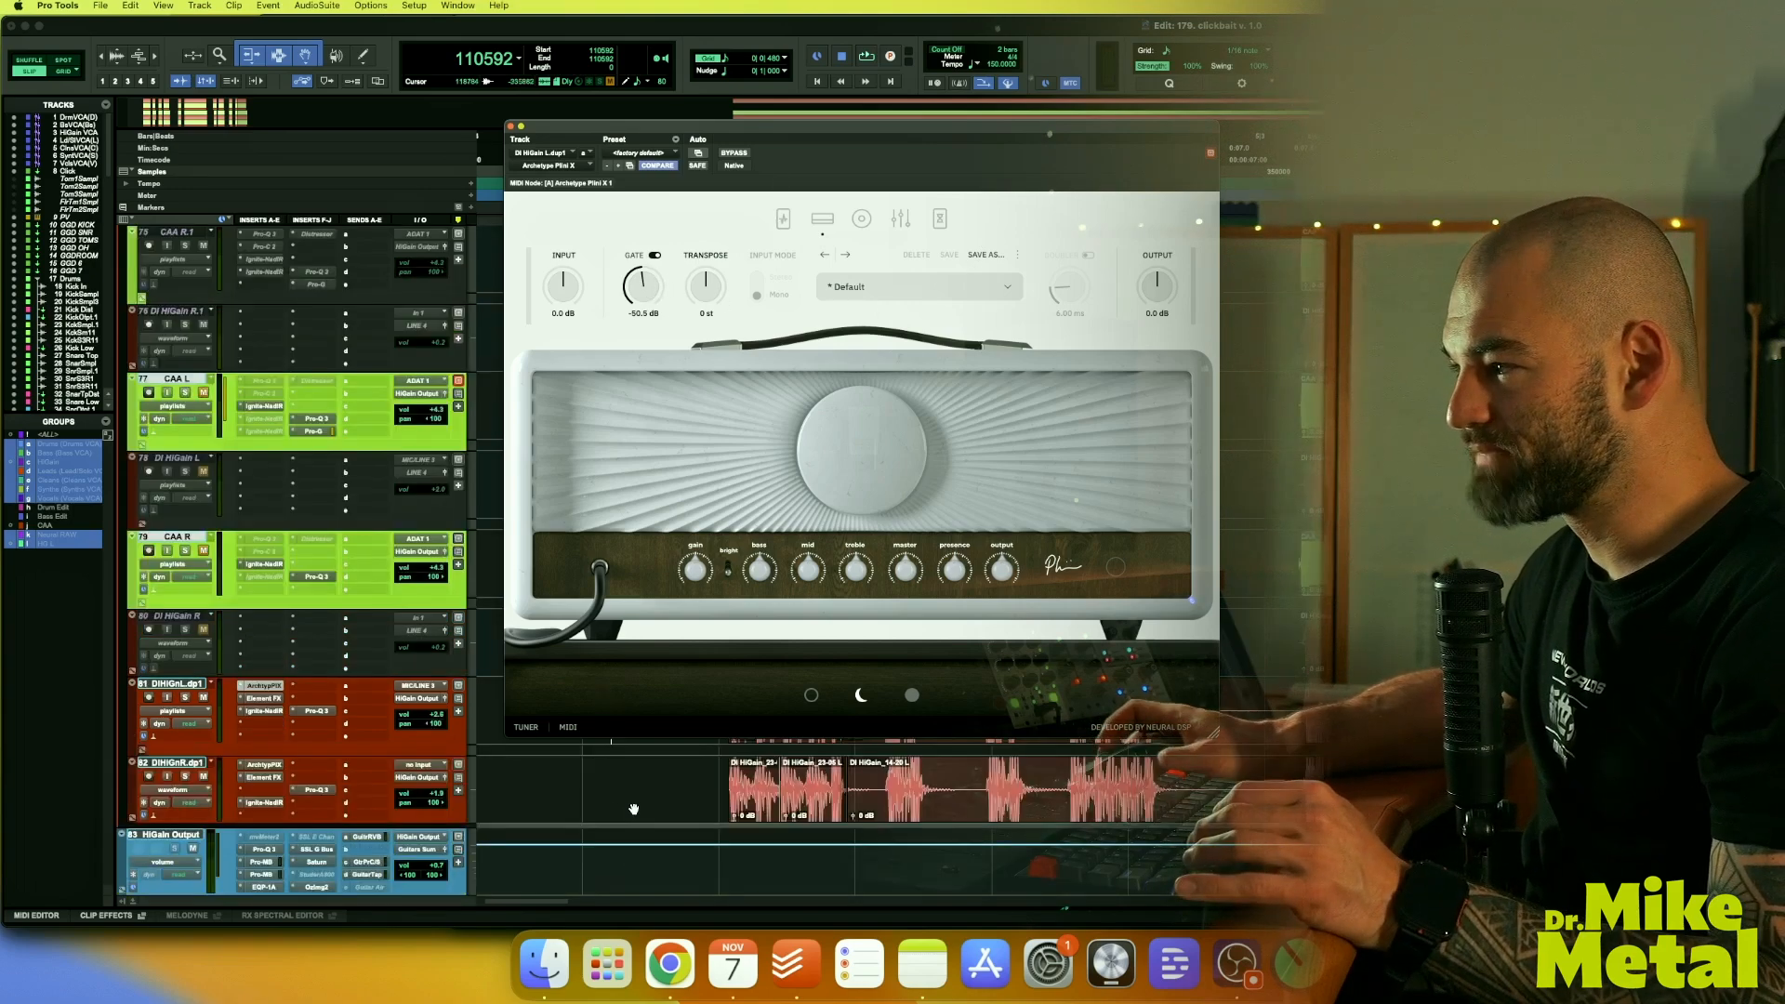
{"action": "scroll", "coordinate": [661, 825], "scroll_direction": "up", "scroll_amount": 1}
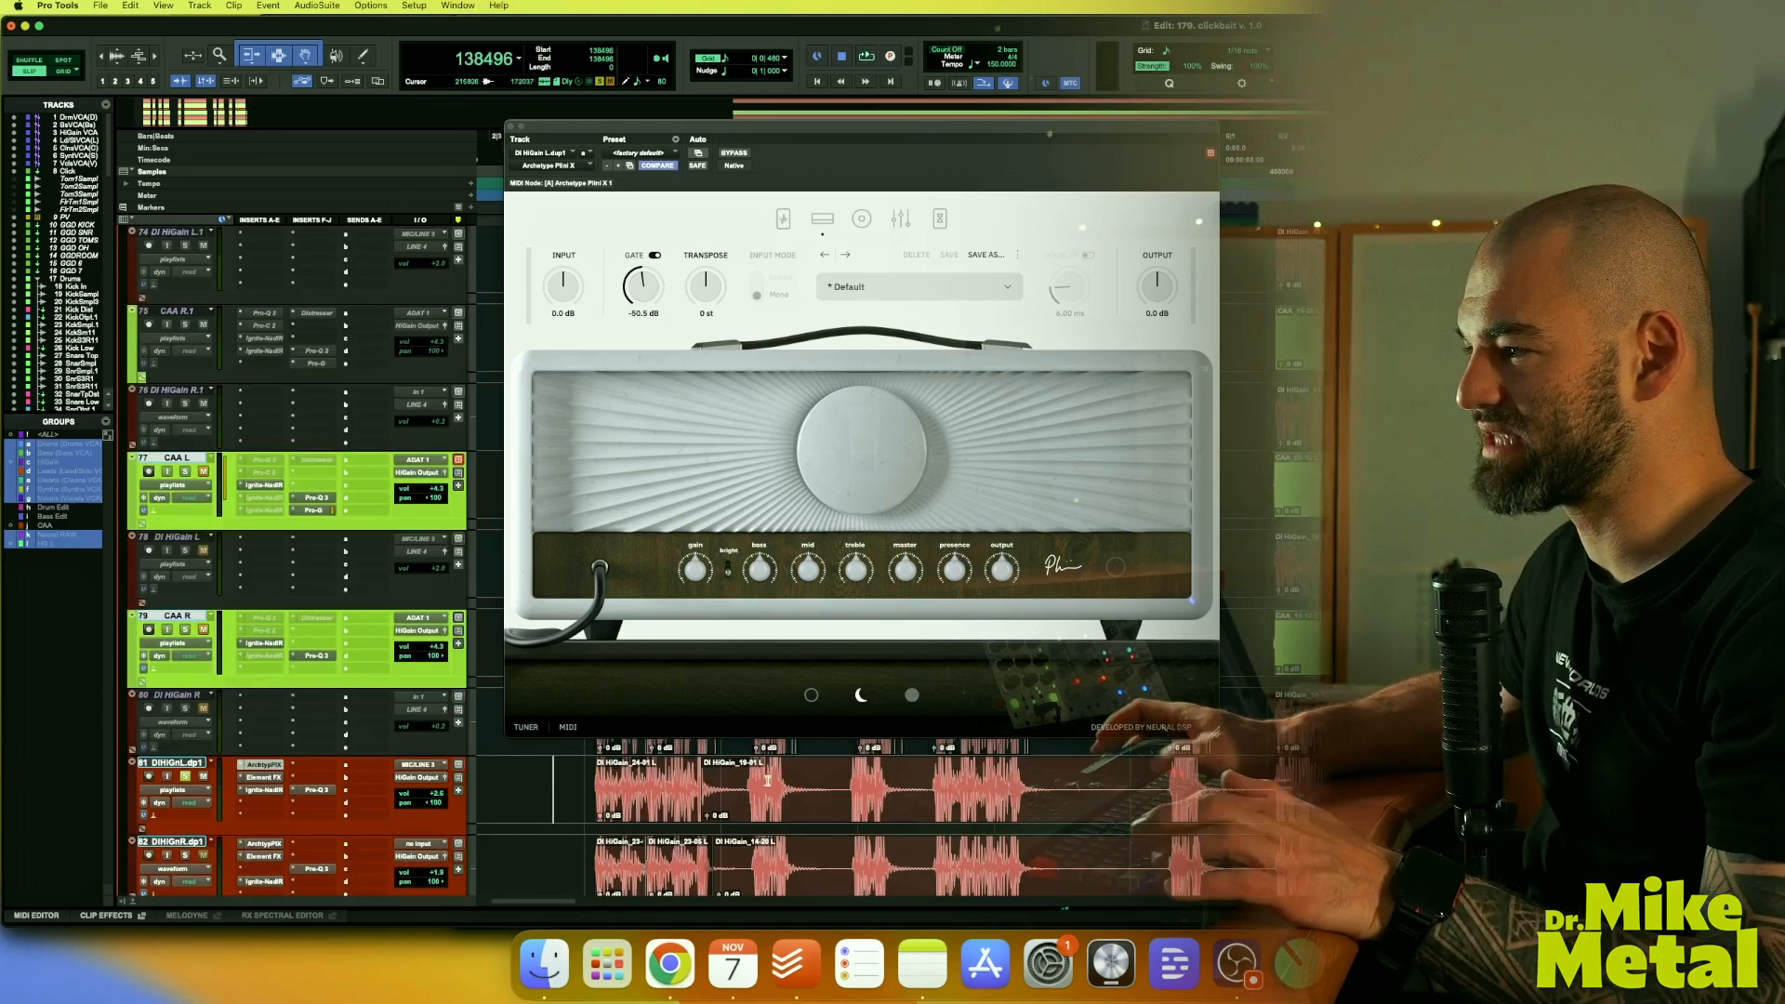
{"action": "key", "text": "space"}
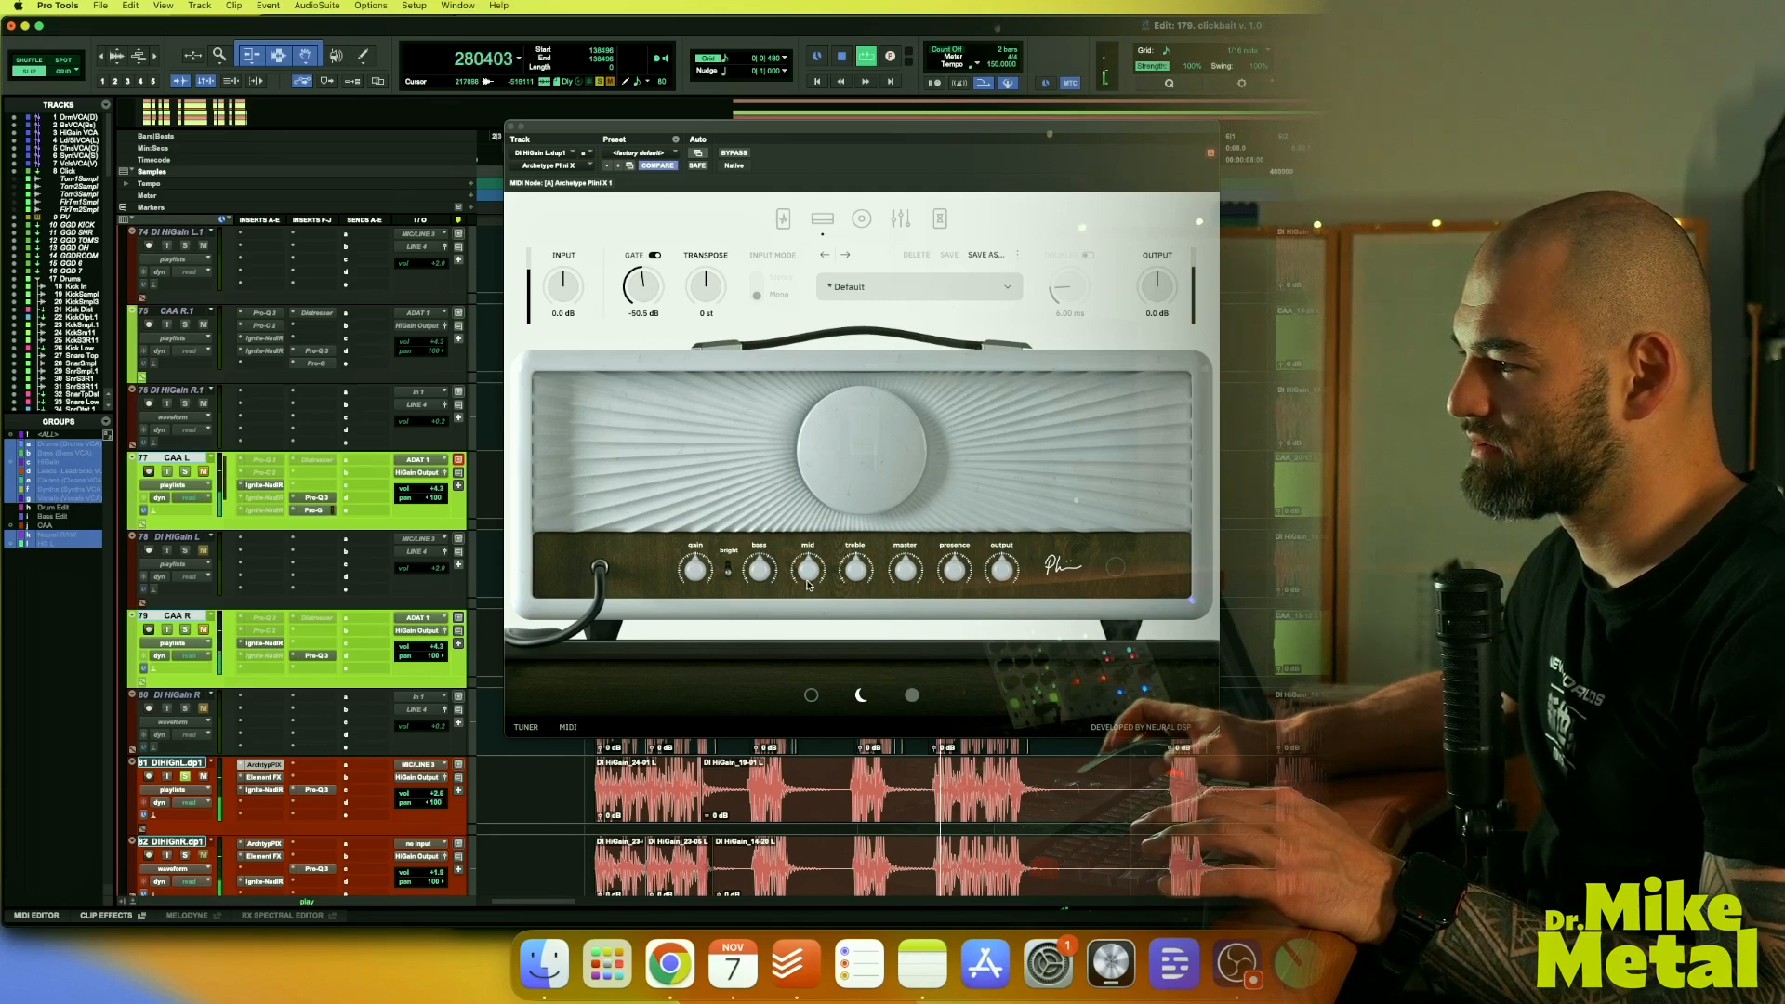
{"action": "key", "text": "space"}
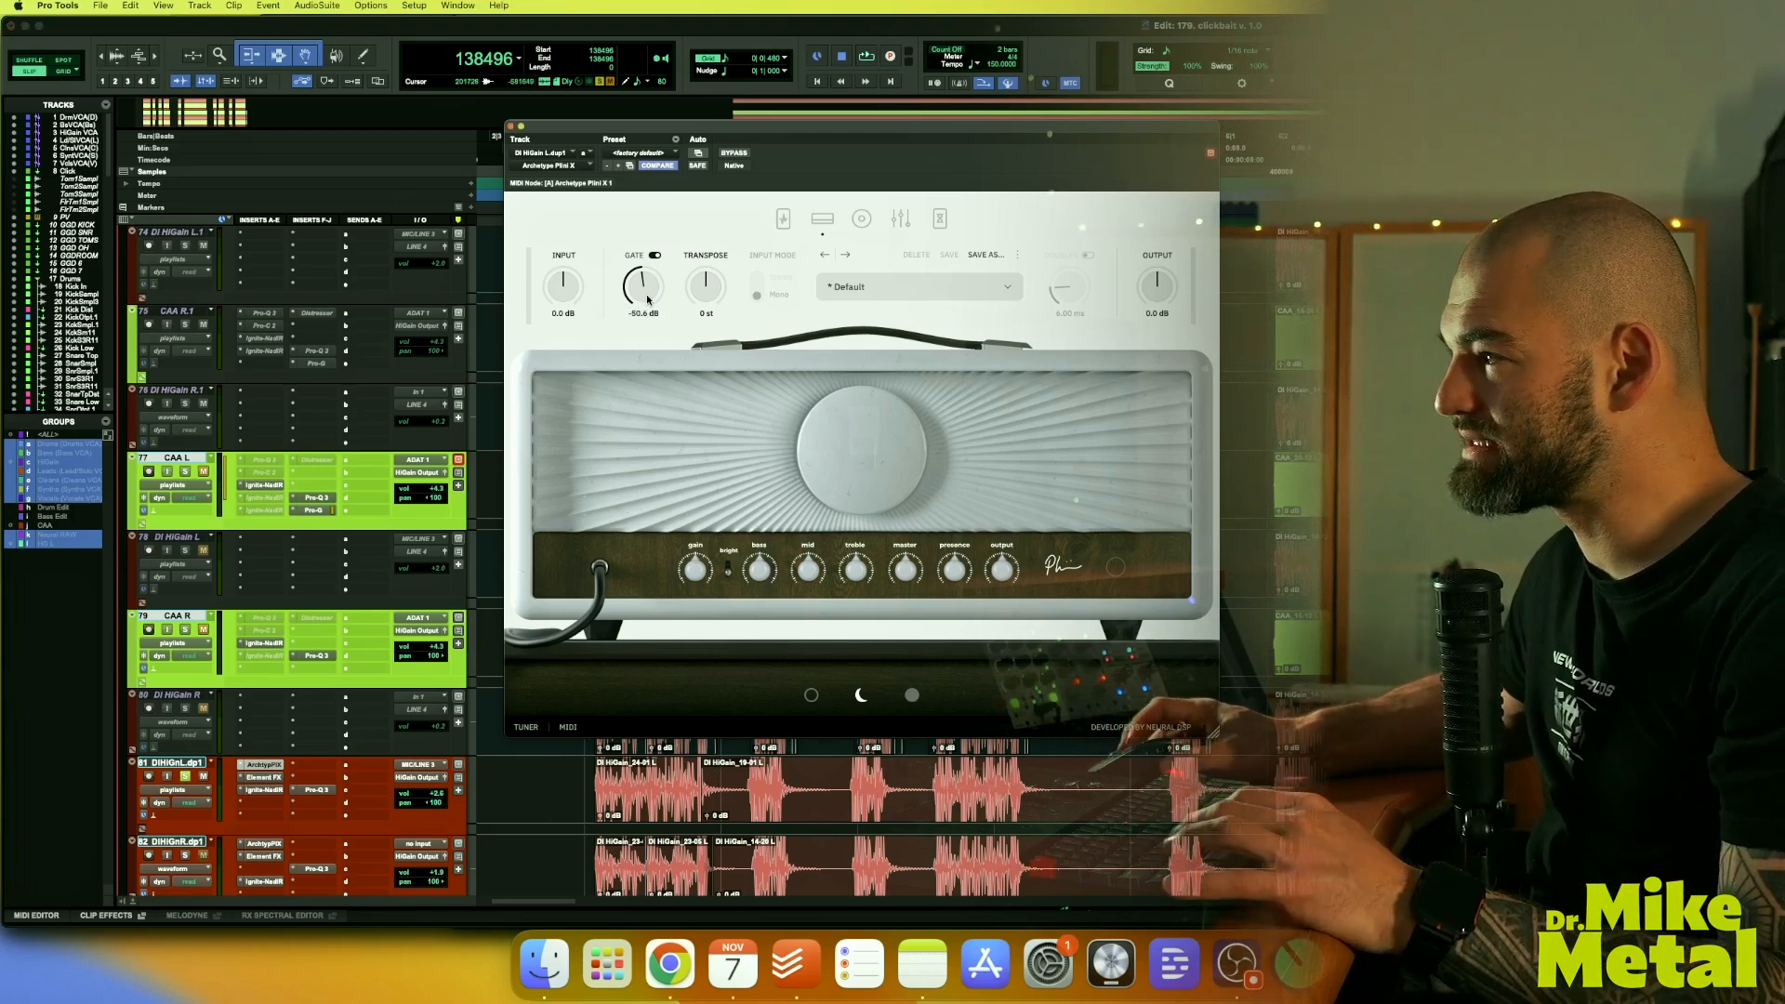
Raise the Archetype Plini X gate threshold to -13.0 dB during playback, stop, and return it to about -50.3 dB
{"action": "key", "text": "space"}
{"action": "left_click_drag", "start_coordinate": [650, 277], "coordinate": [660, 243]}
{"action": "key", "text": "space"}
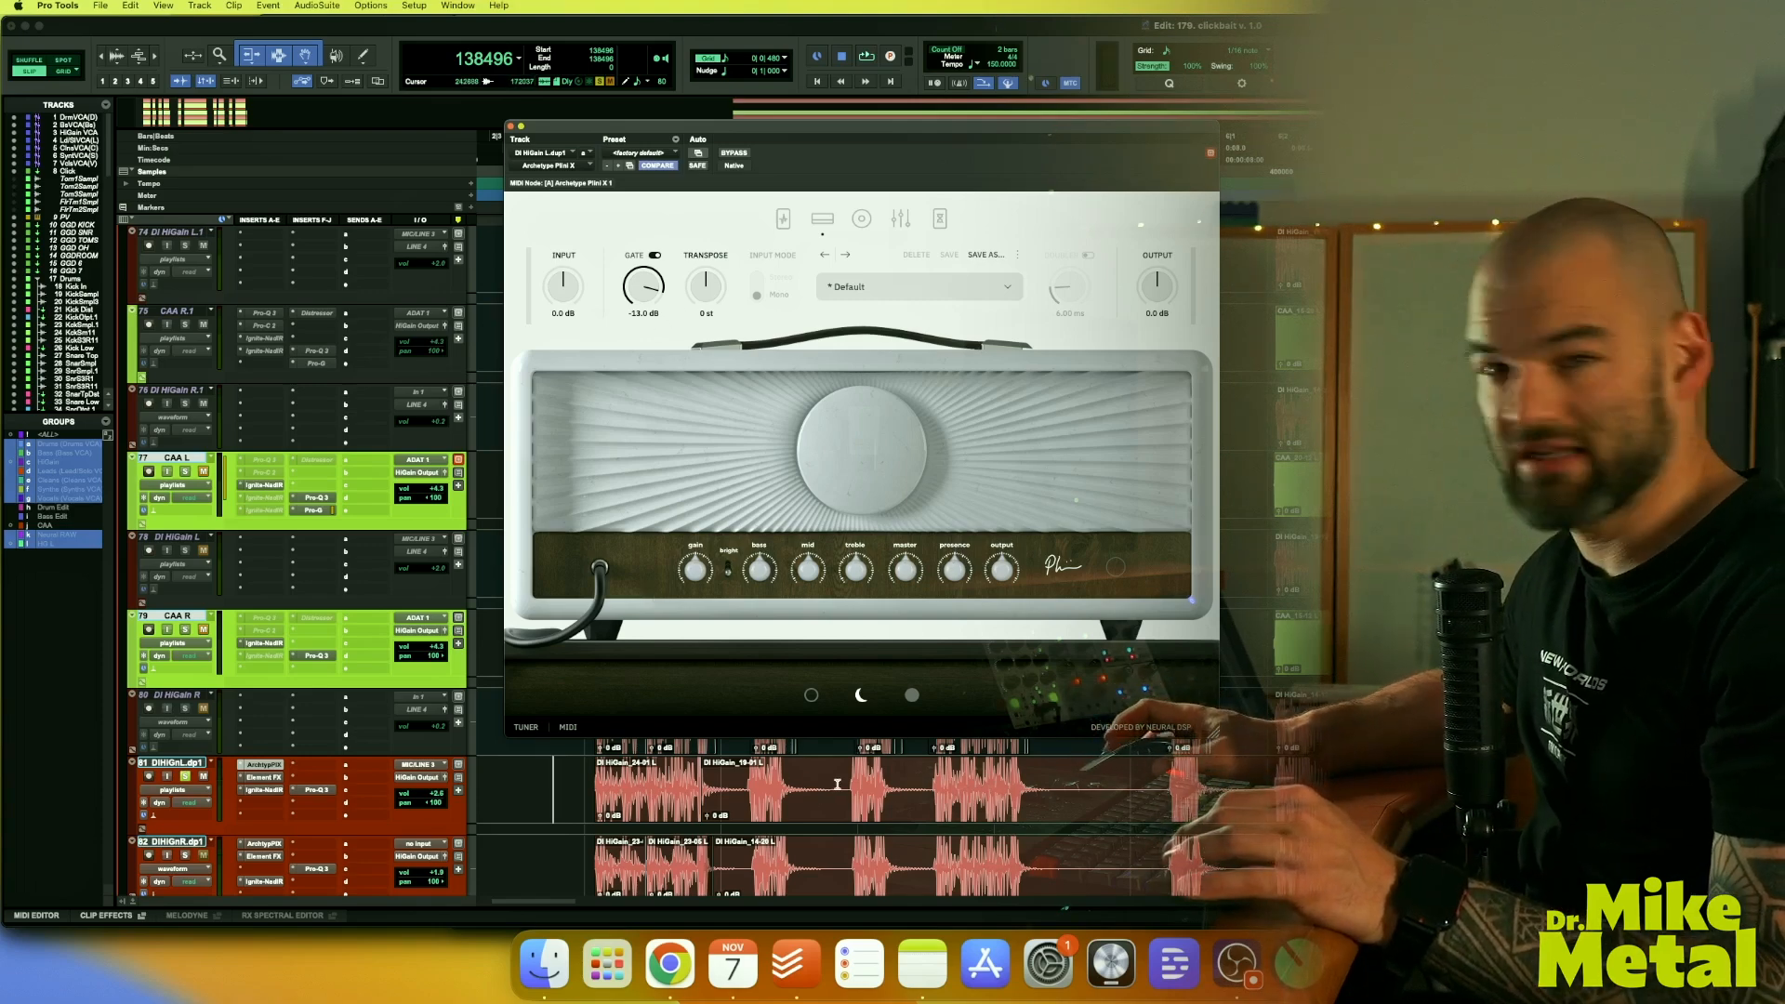
{"action": "left_click_drag", "start_coordinate": [649, 283], "coordinate": [663, 363]}
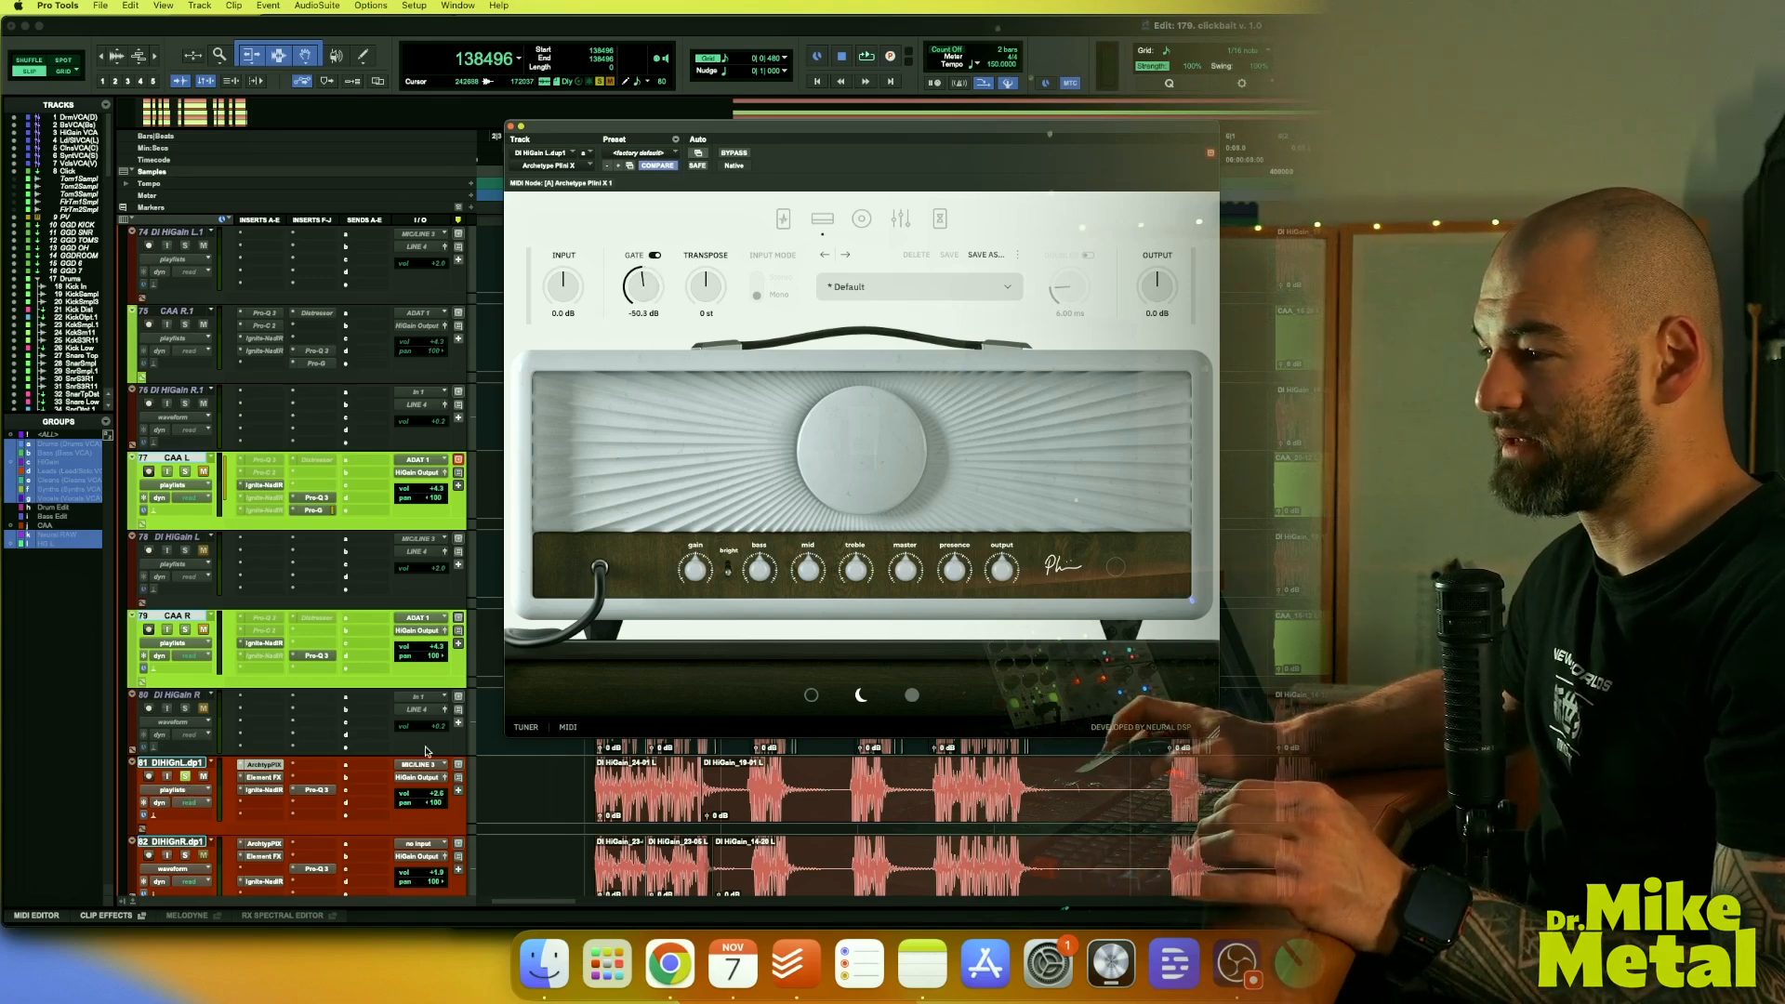
Turn off solo on the DIHiGnL.dp1 track and switch from its amp plug-in to the Neural Amp Modeler in Element FX
{"action": "left_click", "coordinate": [188, 780]}
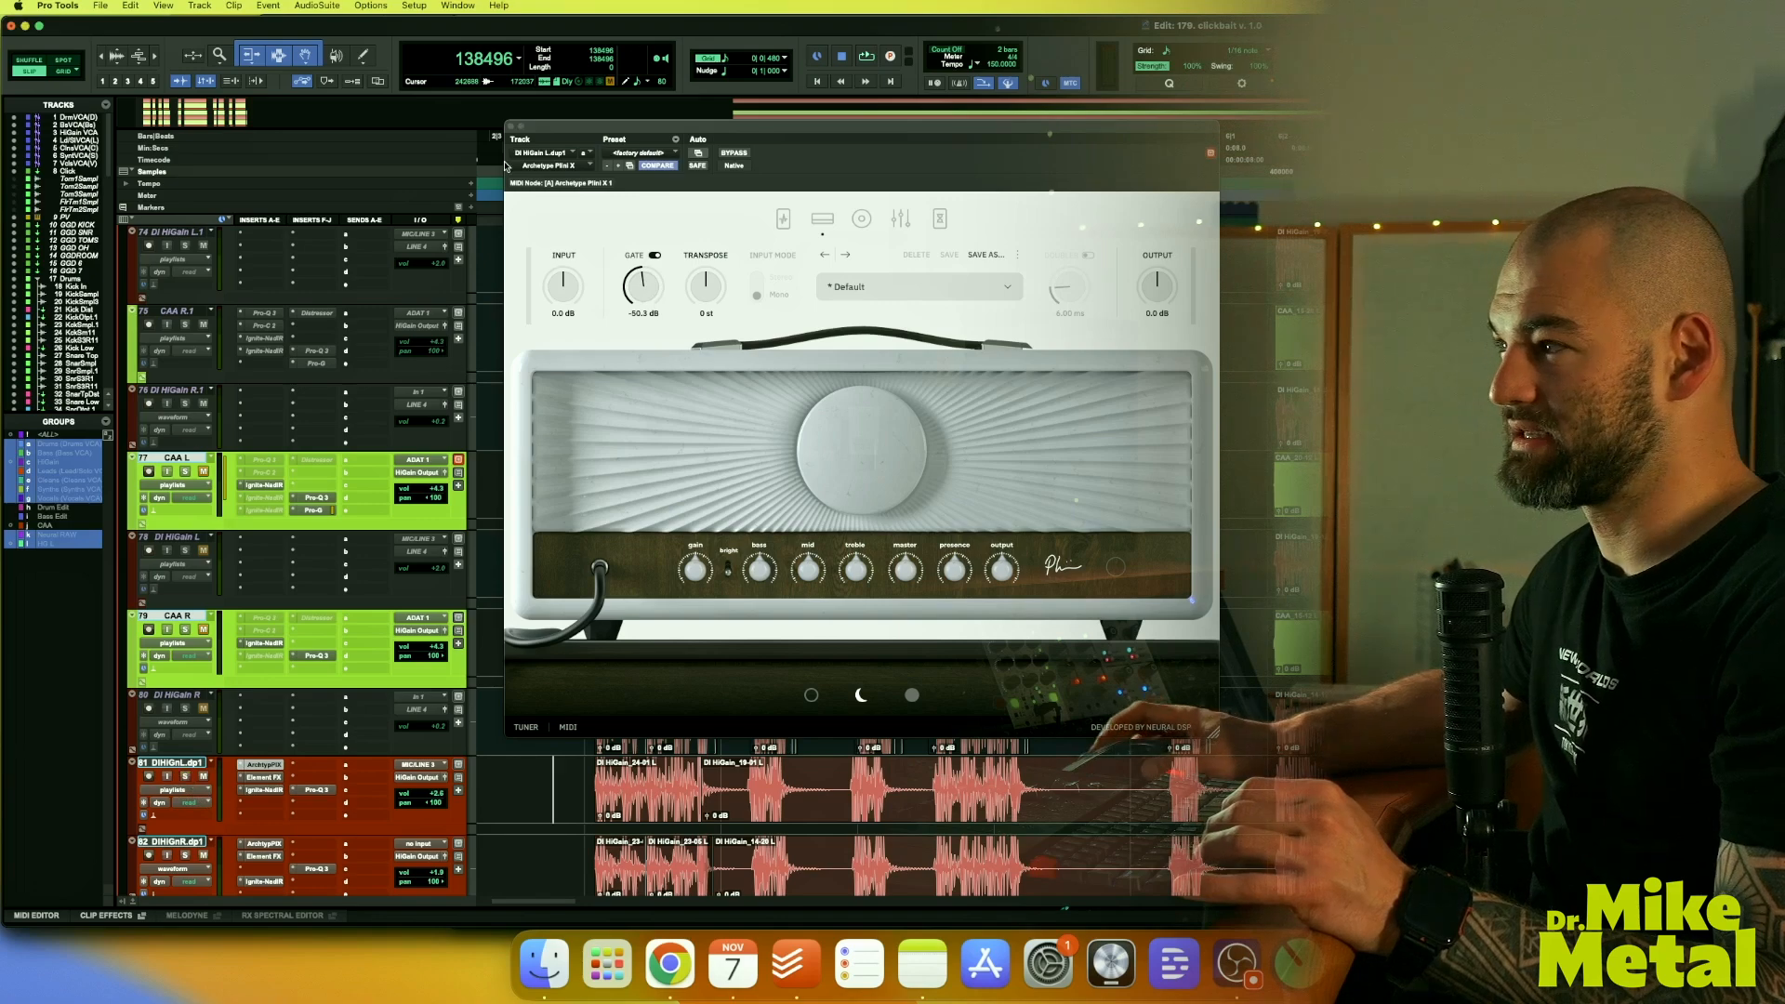
{"action": "left_click", "coordinate": [510, 127]}
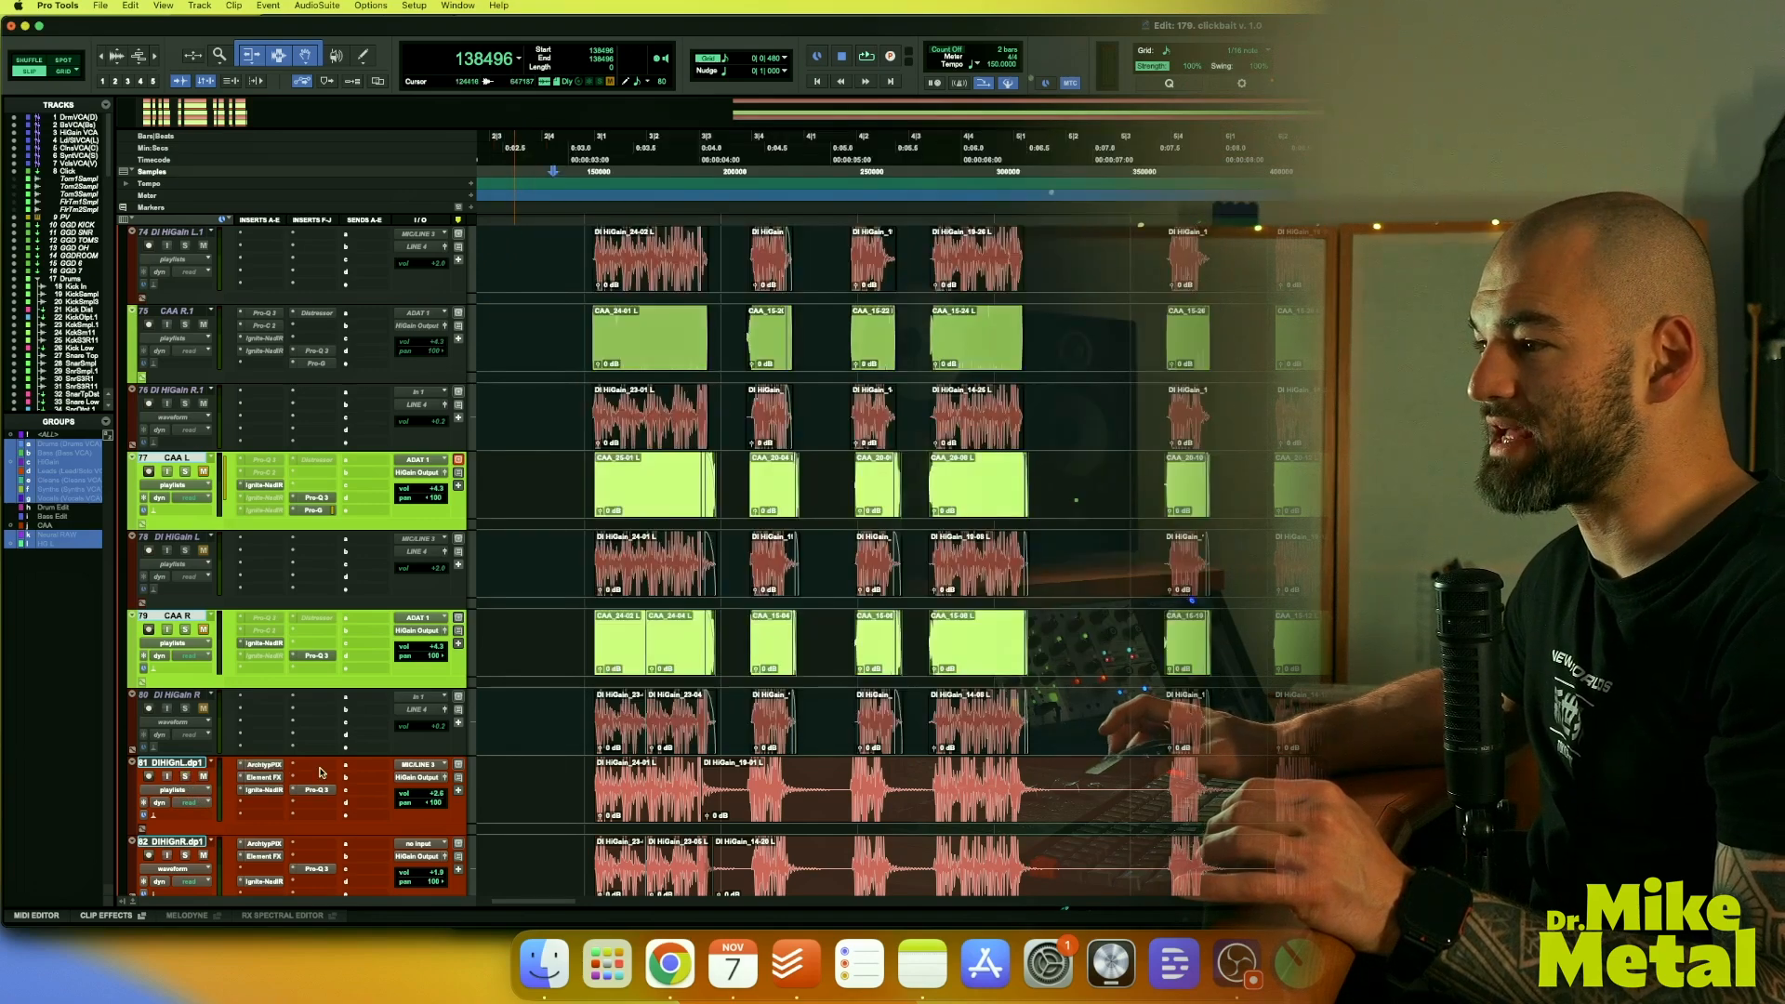
{"action": "left_click", "coordinate": [266, 765]}
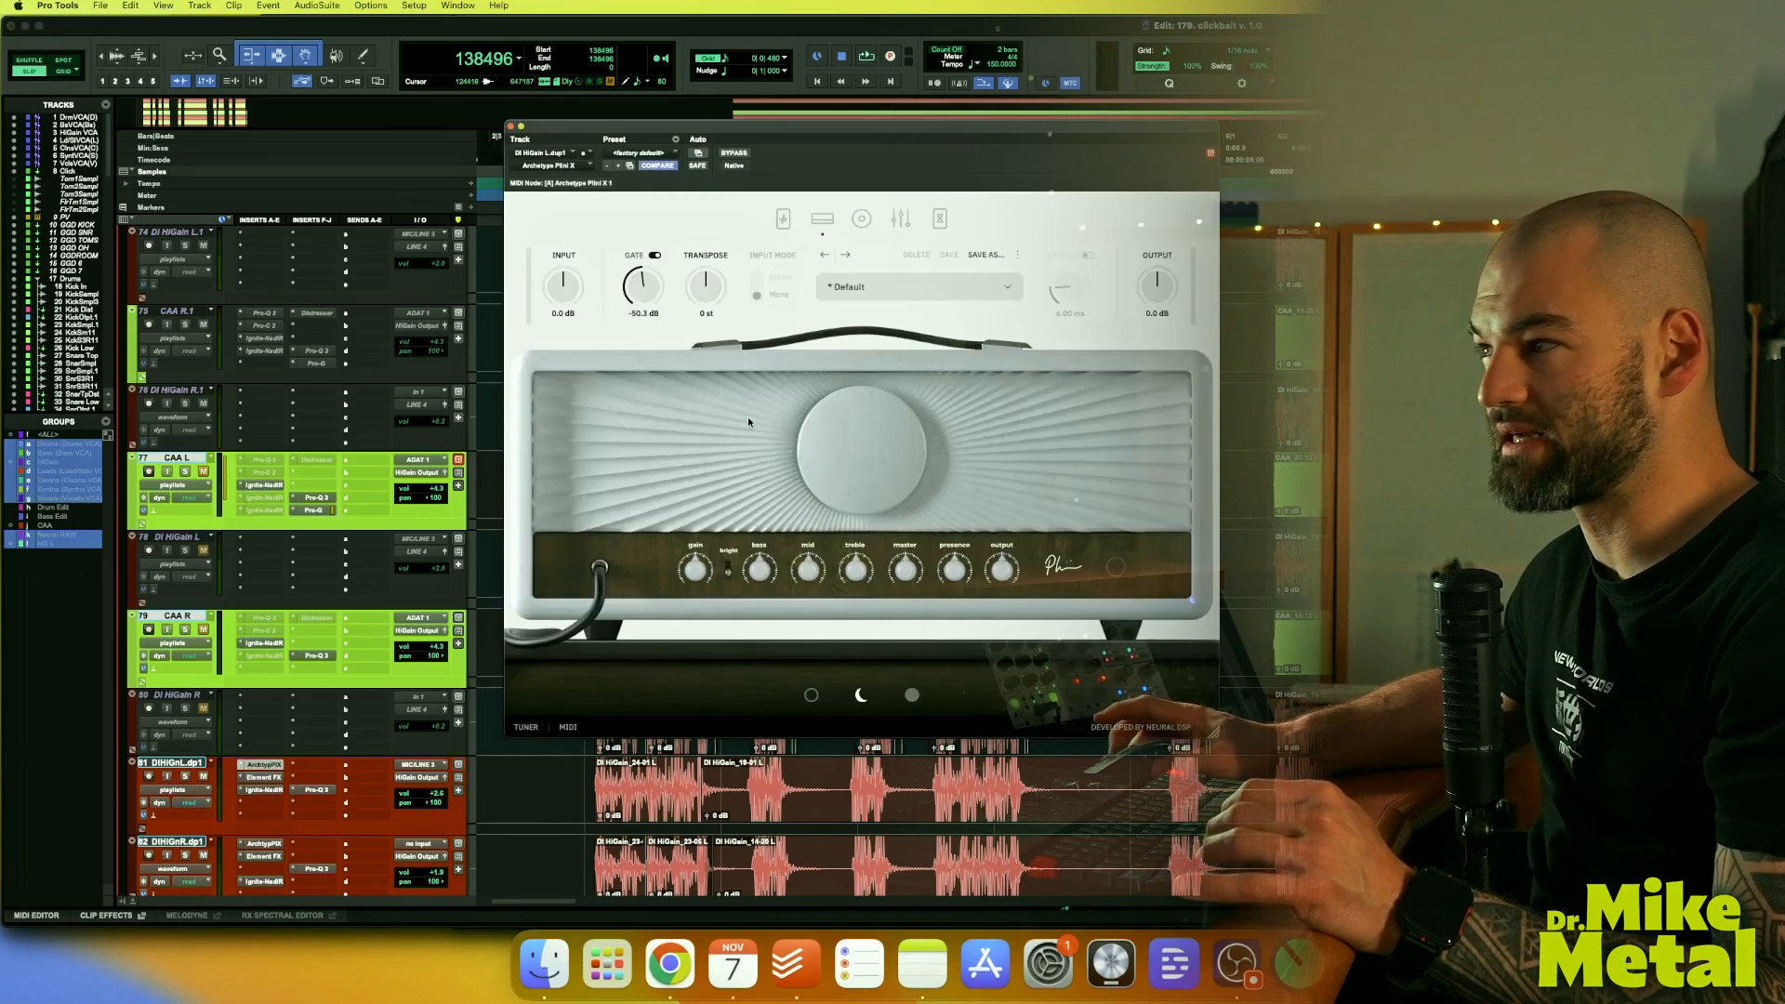
{"action": "left_click", "coordinate": [264, 777]}
{"action": "left_click", "coordinate": [418, 166]}
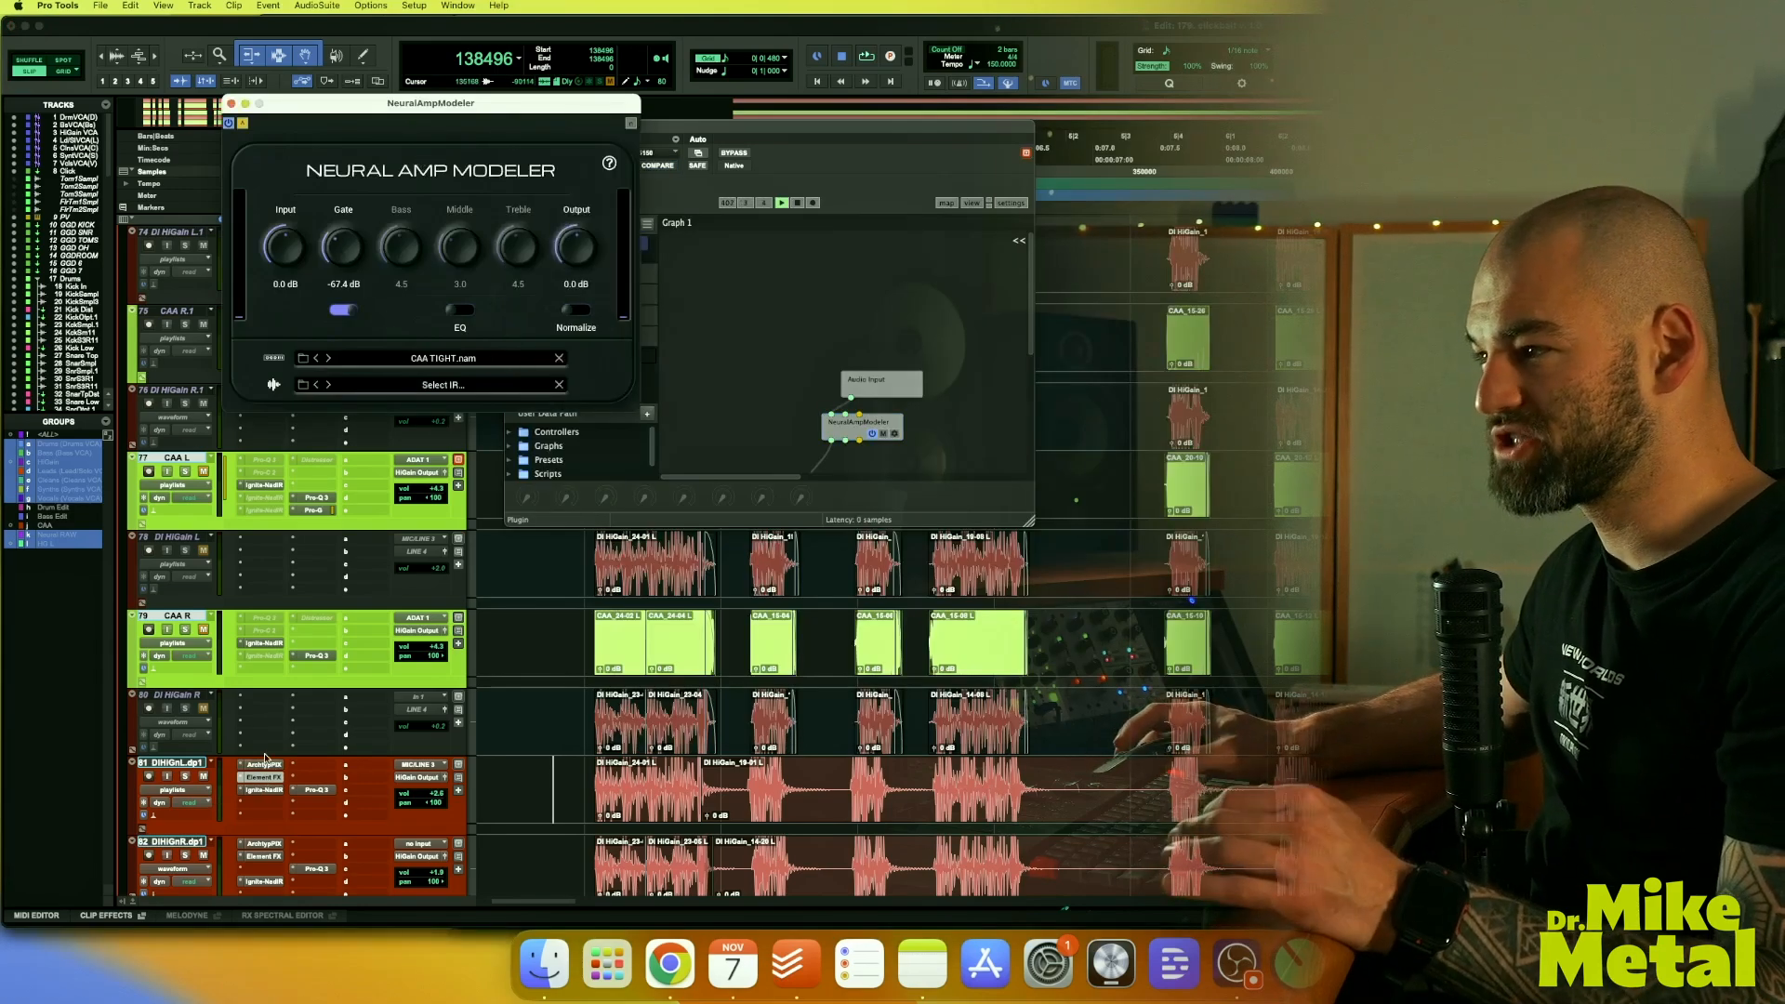
Play back the guitars gated before the amp from just before the first chunk, and close the plug-in windows
{"action": "scroll", "coordinate": [598, 744], "scroll_direction": "down", "scroll_amount": 2}
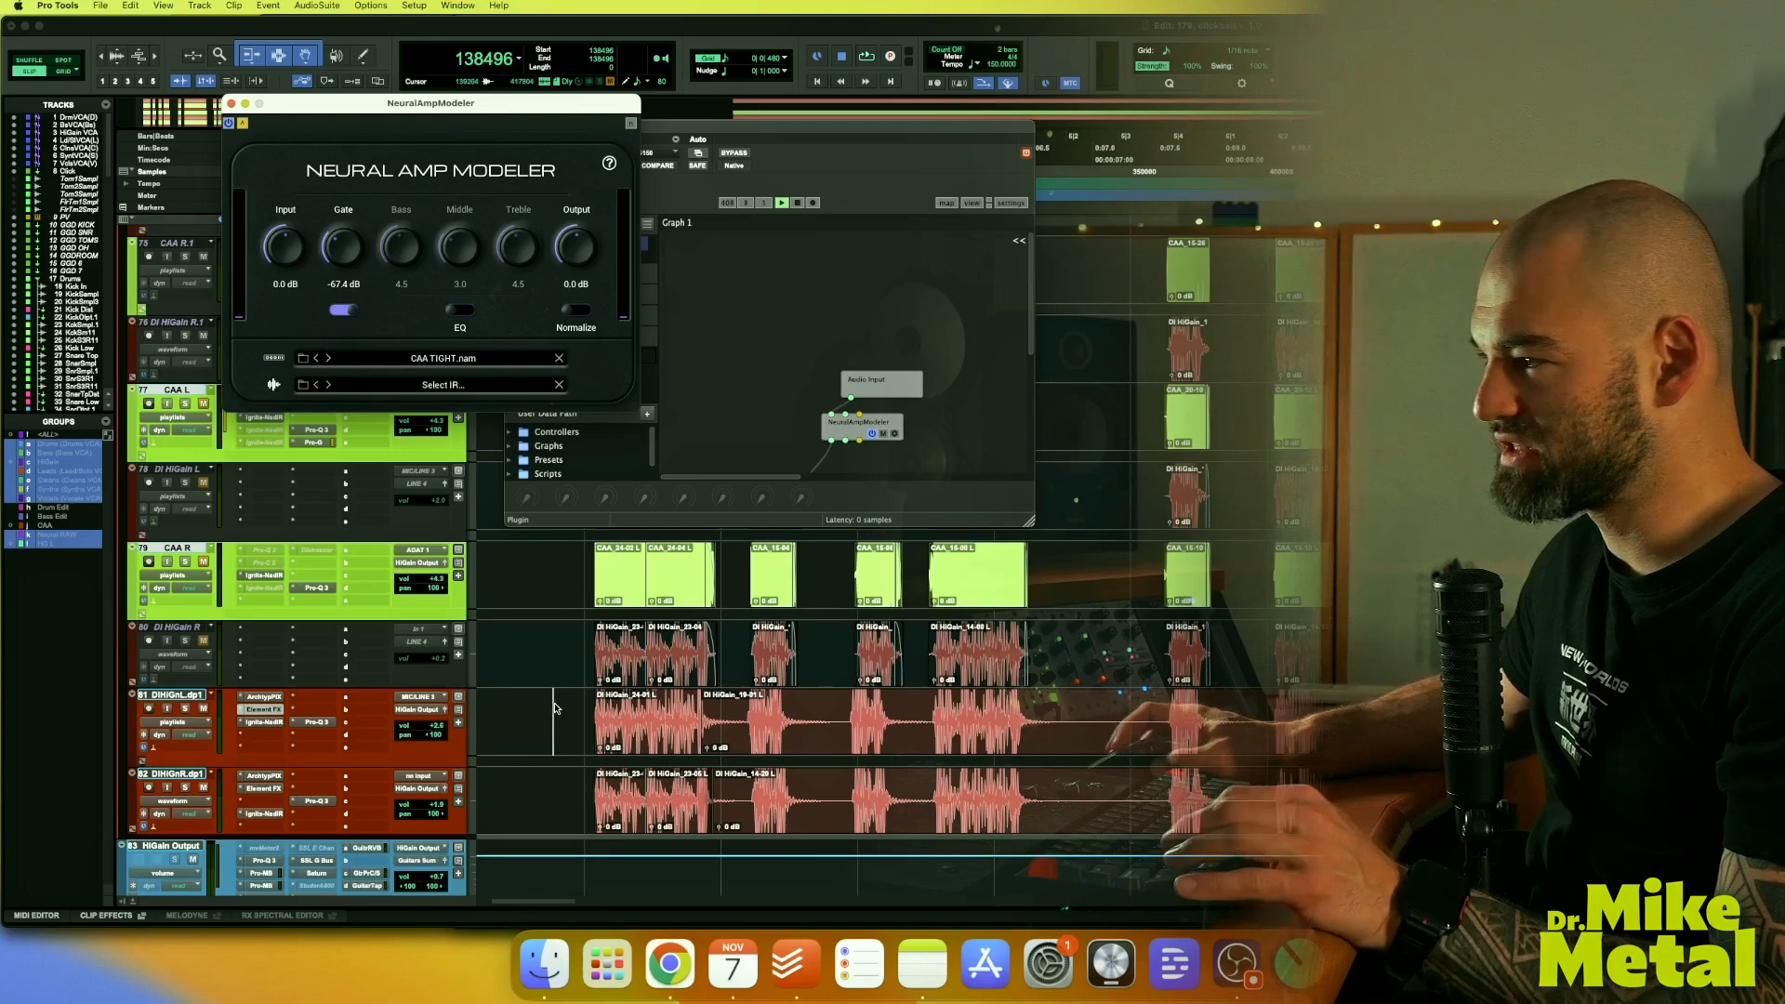
{"action": "left_click", "coordinate": [581, 744]}
{"action": "key", "text": "space"}
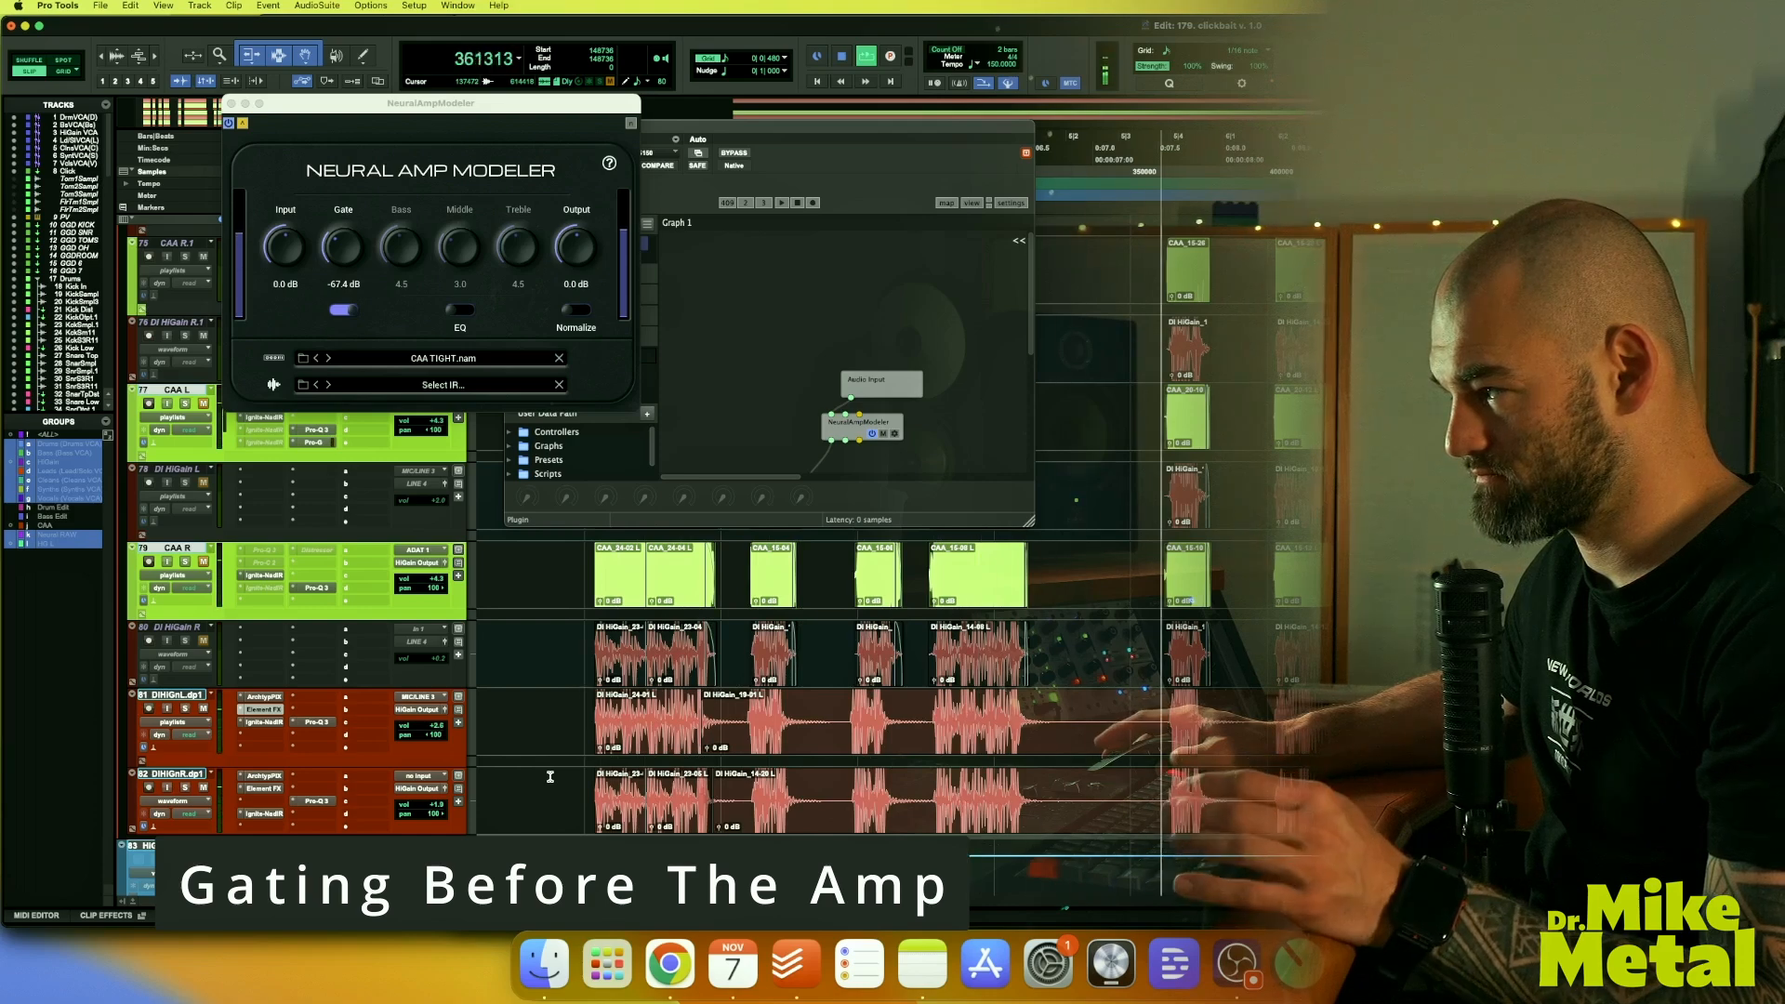
{"action": "left_click", "coordinate": [232, 103]}
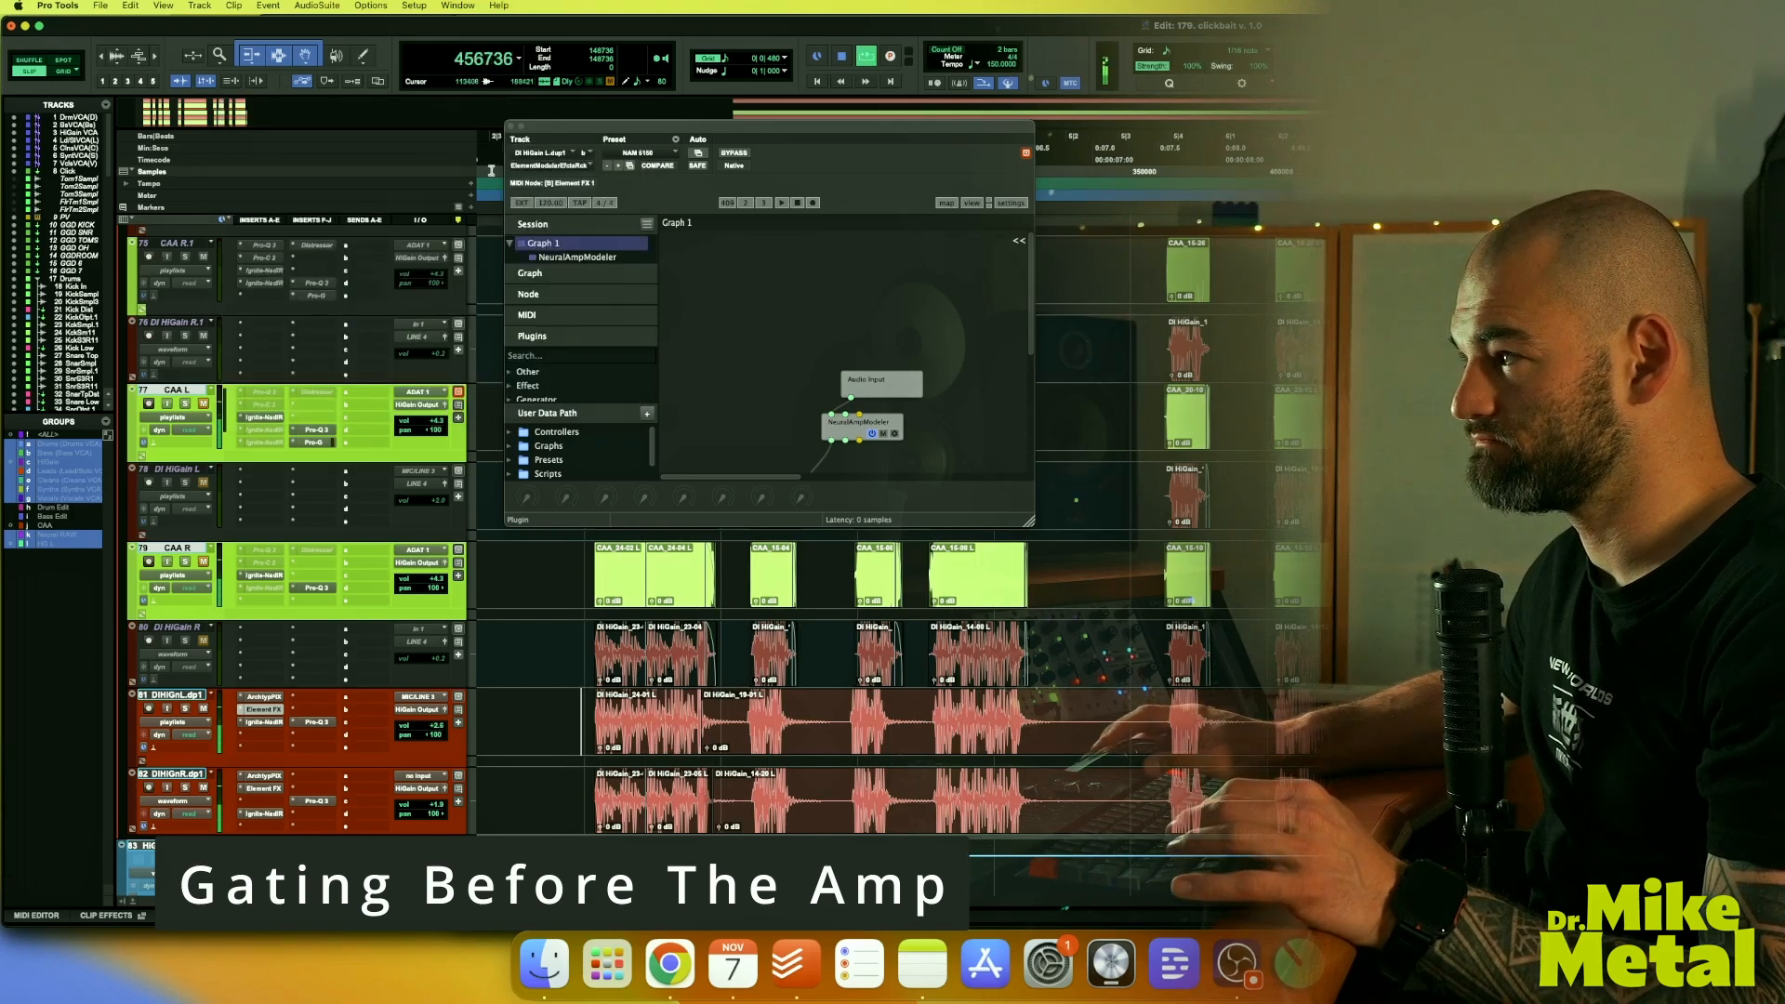
{"action": "left_click", "coordinate": [513, 127]}
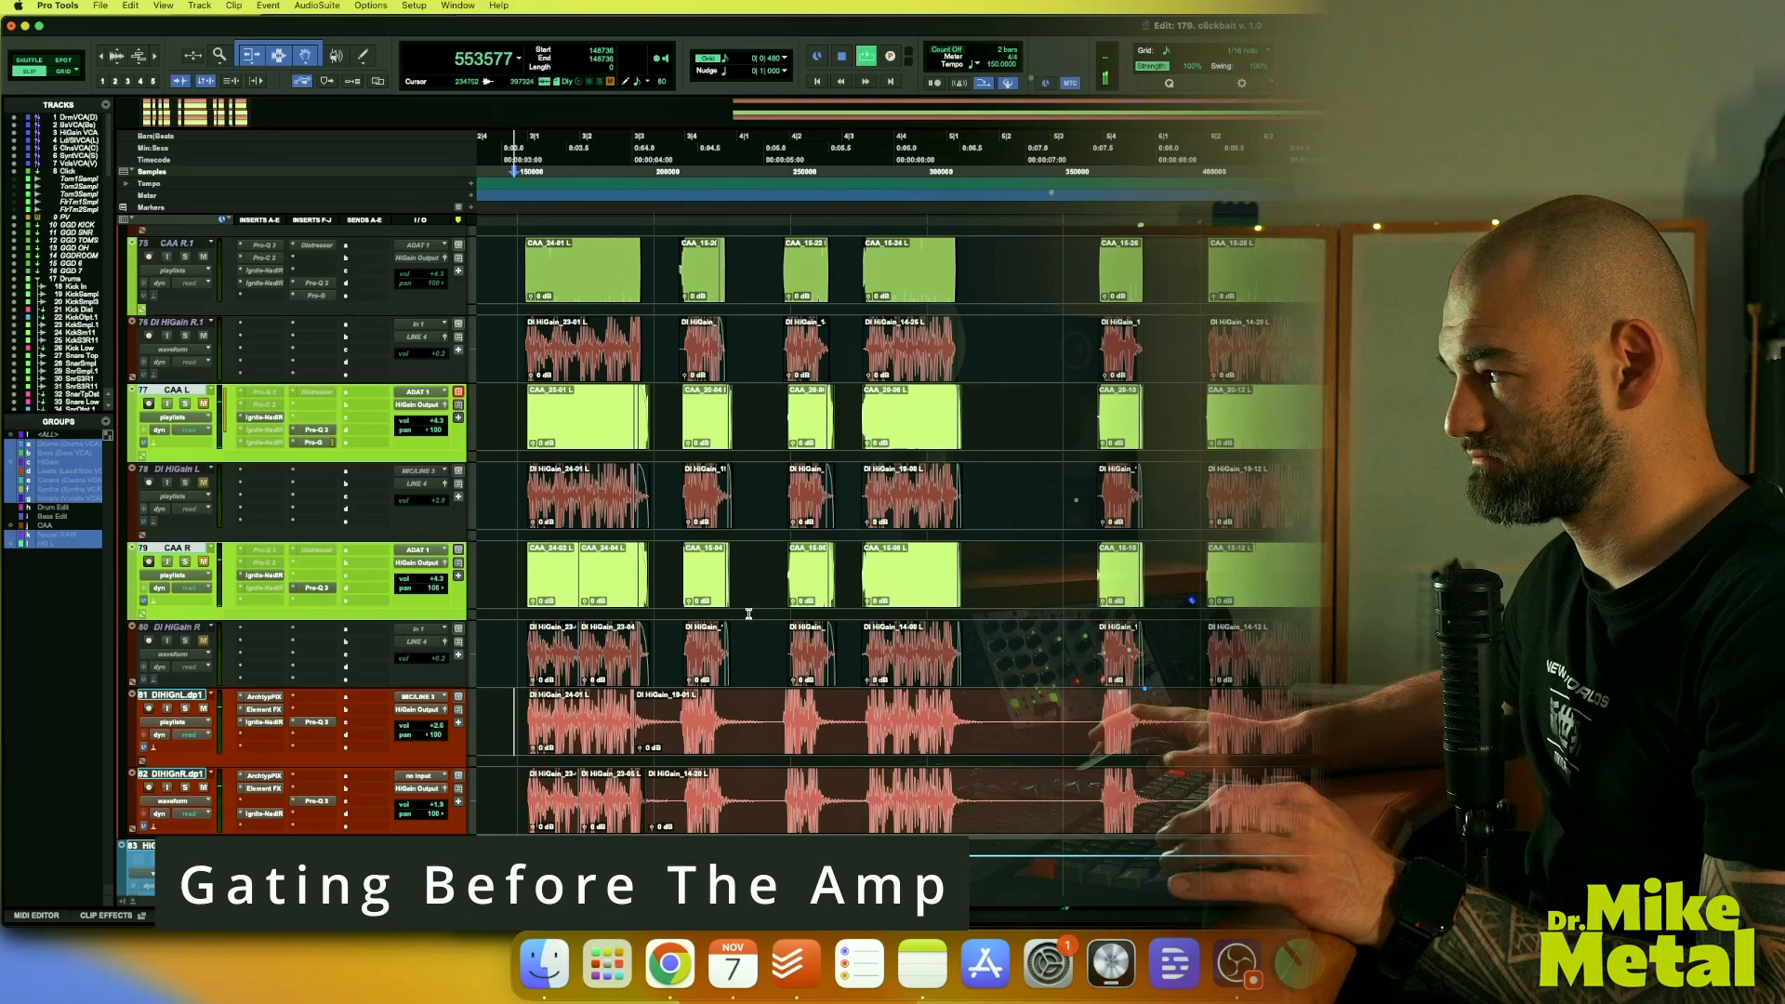
{"action": "key", "text": "r"}
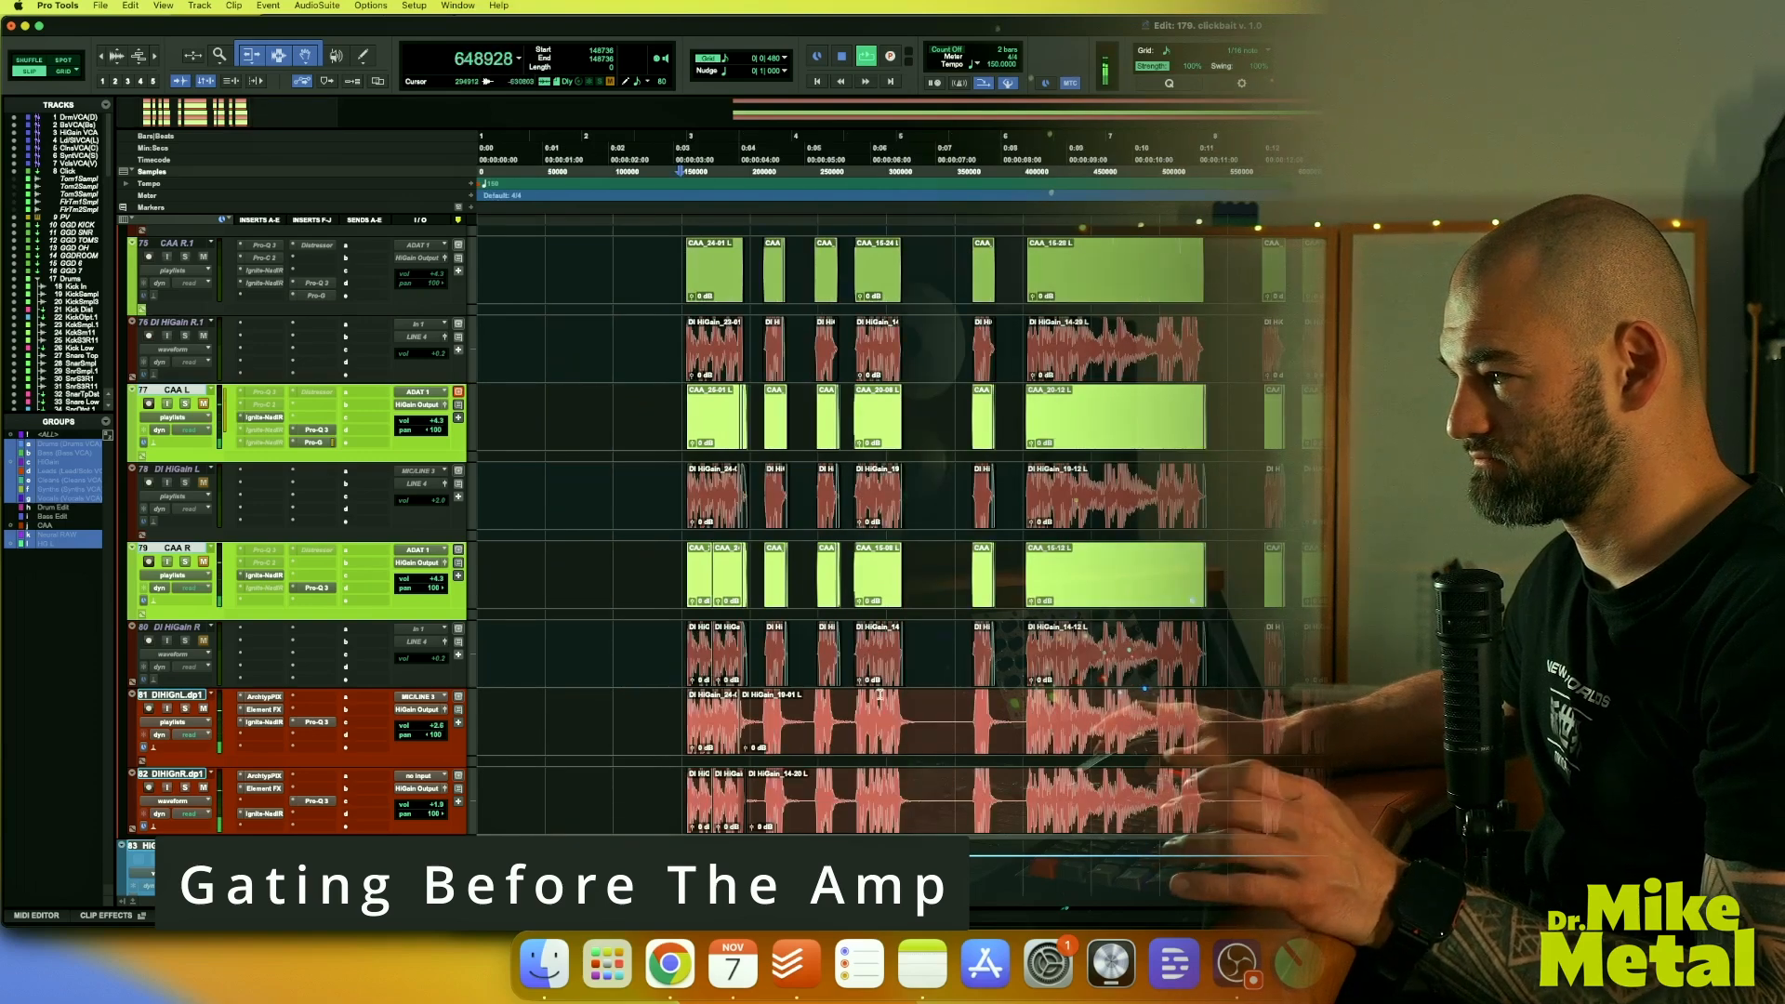
{"action": "scroll", "coordinate": [877, 716], "scroll_direction": "right", "scroll_amount": 1}
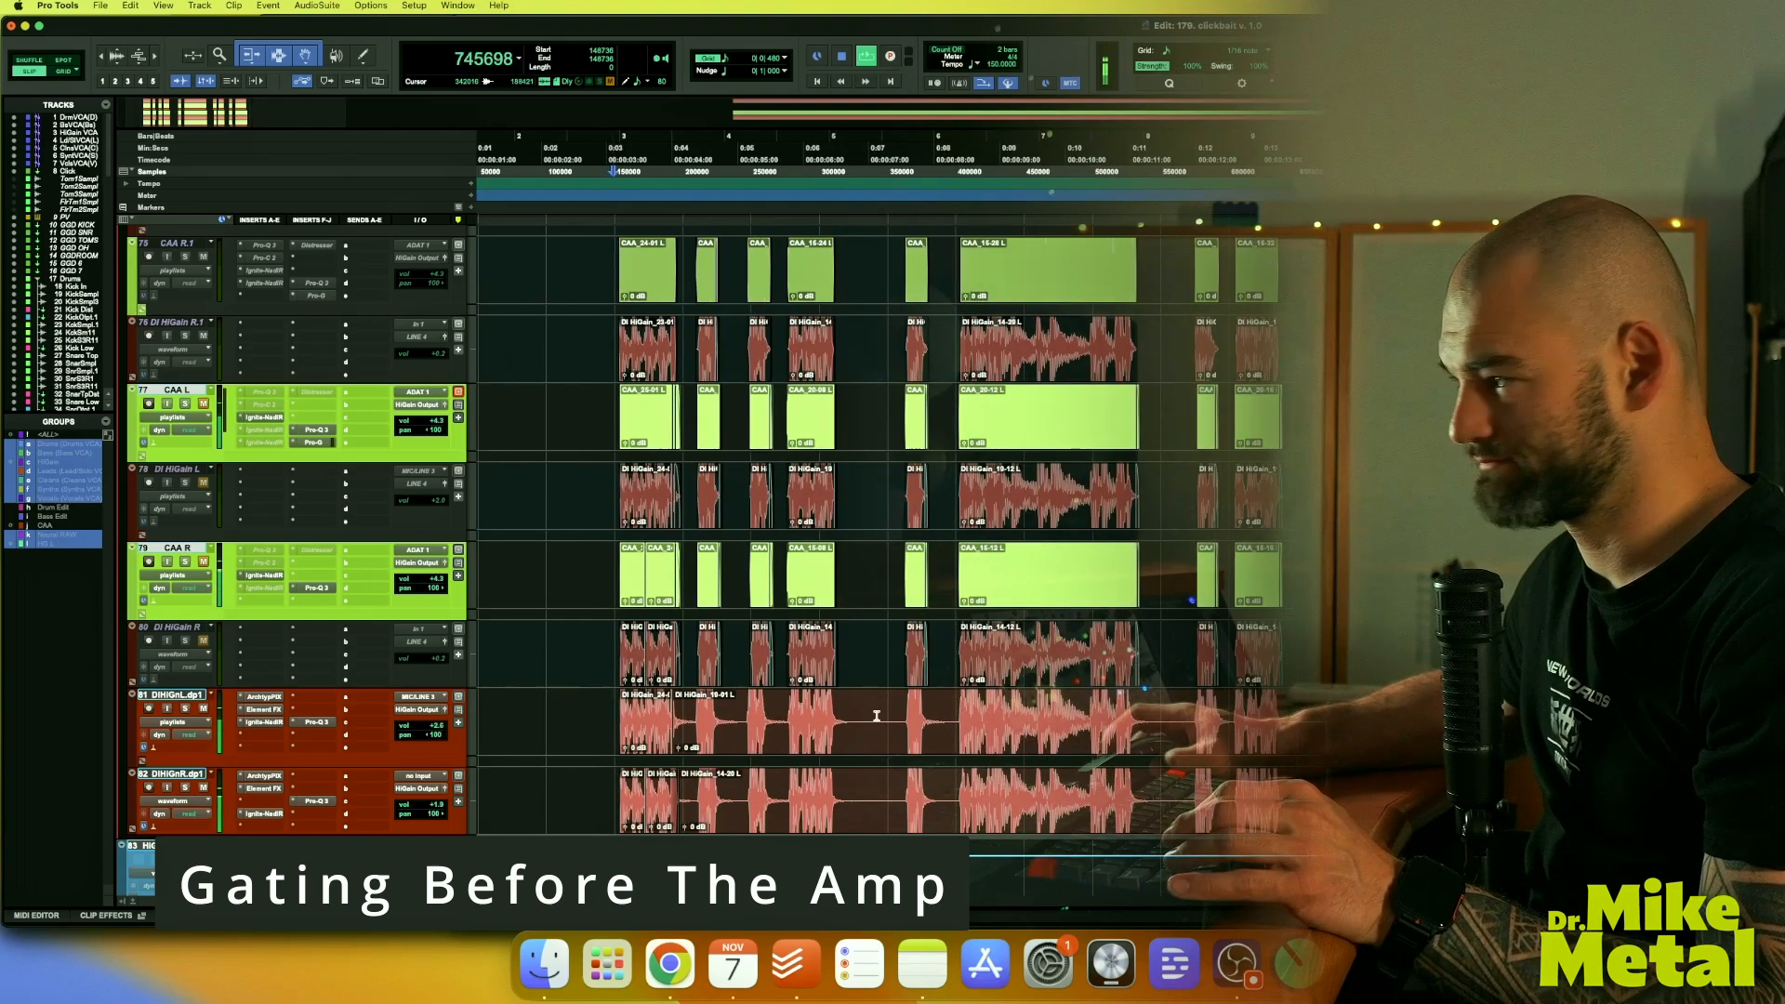
{"action": "key", "text": "space"}
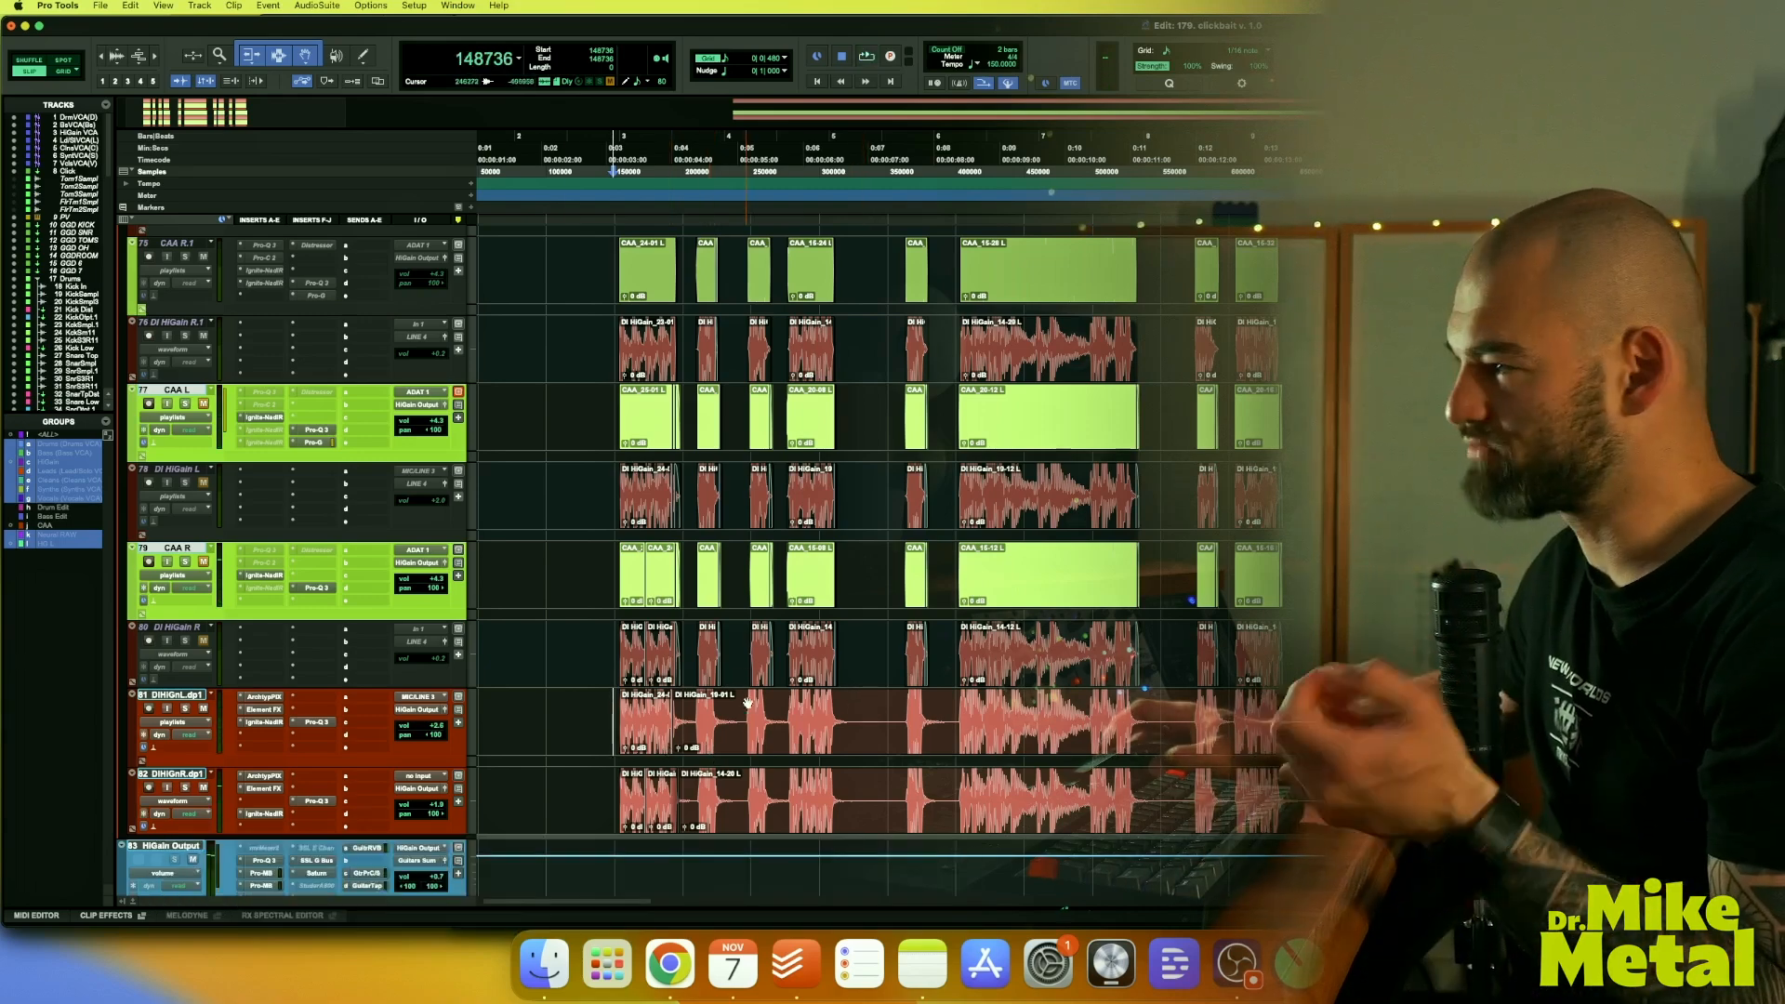
Try cutting away the tail after the first chunk on DIHiGnL.dp1 and DIHiGnR.dp1, and undo the cut
{"action": "key", "text": "super+bracketright"}
{"action": "key", "text": "super+bracketright"}
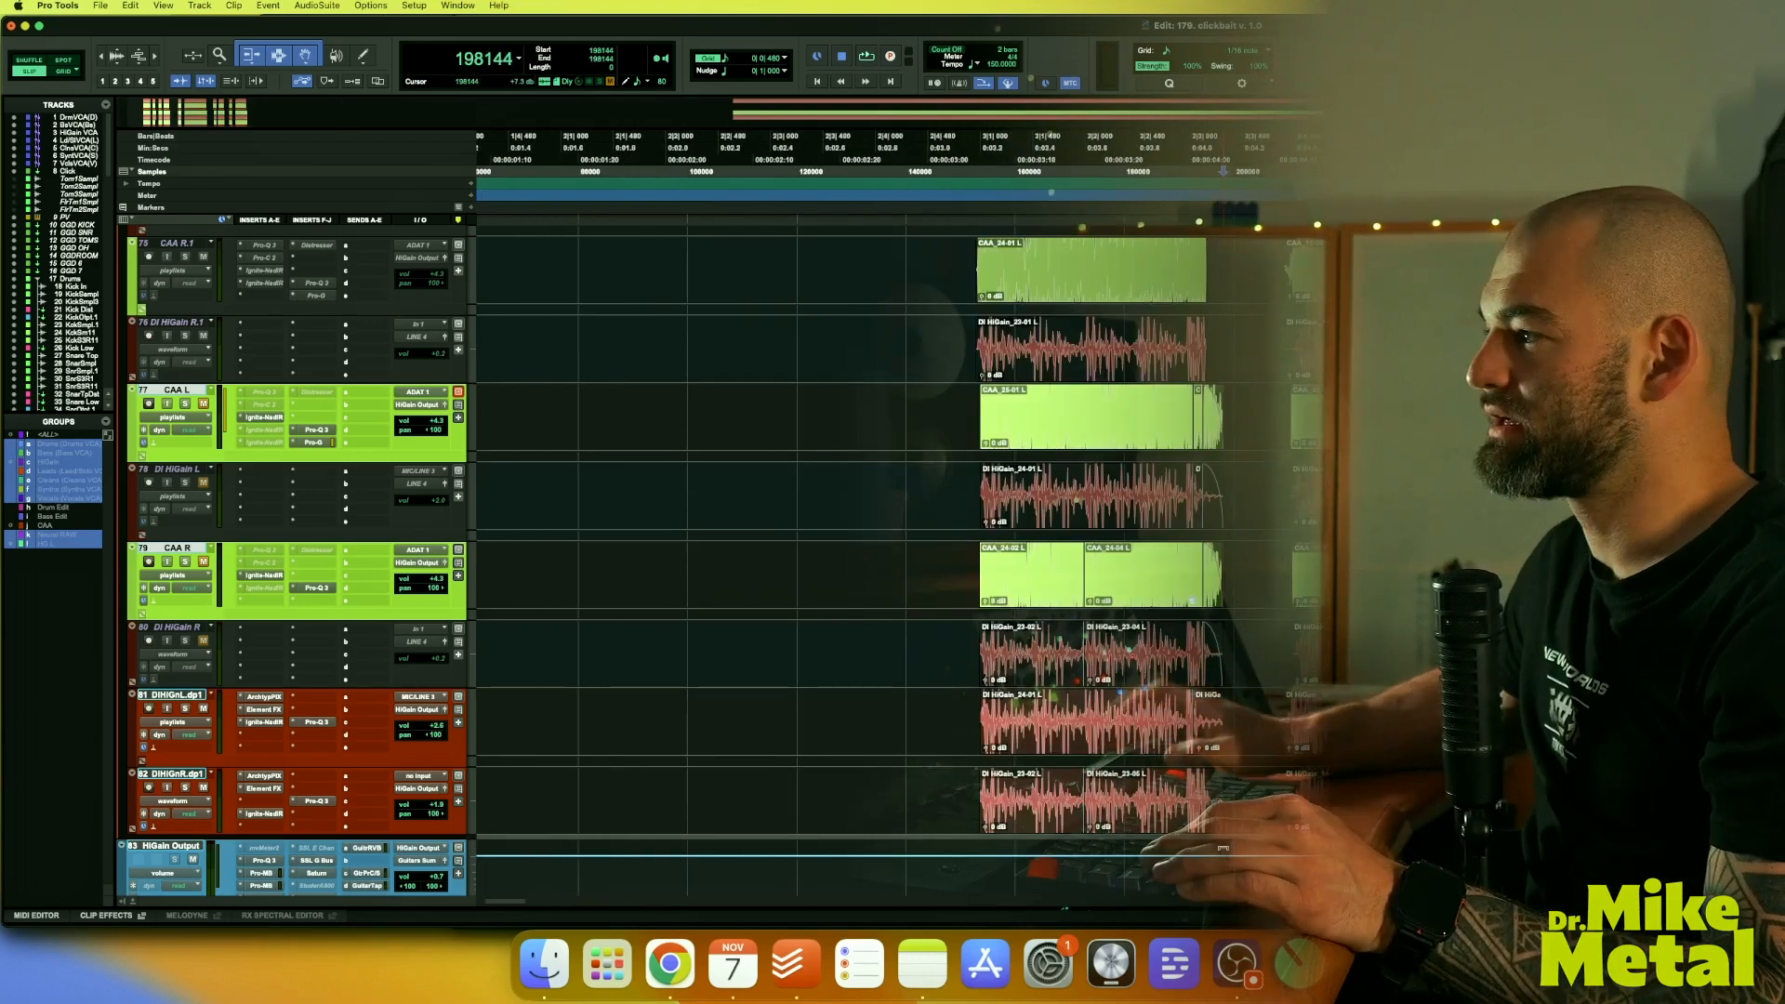
{"action": "scroll", "coordinate": [1222, 848], "scroll_direction": "right", "scroll_amount": 4}
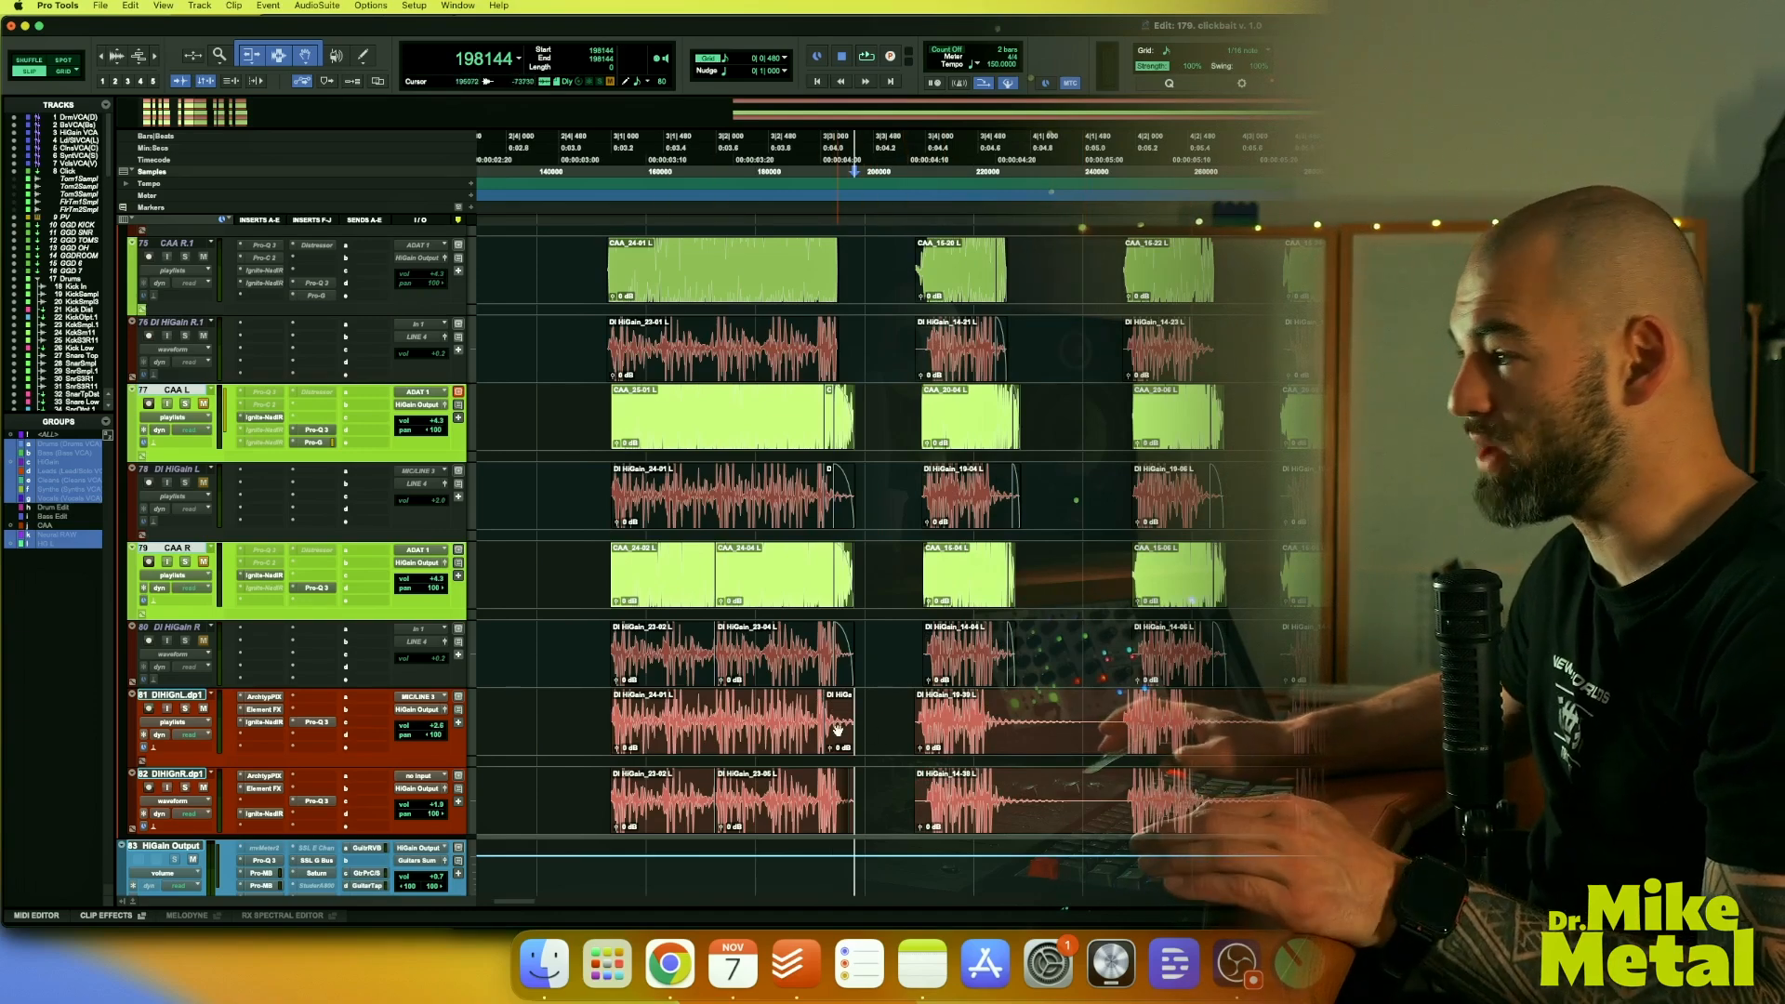
{"action": "key", "text": "super+z"}
{"action": "left_click", "coordinate": [541, 694]}
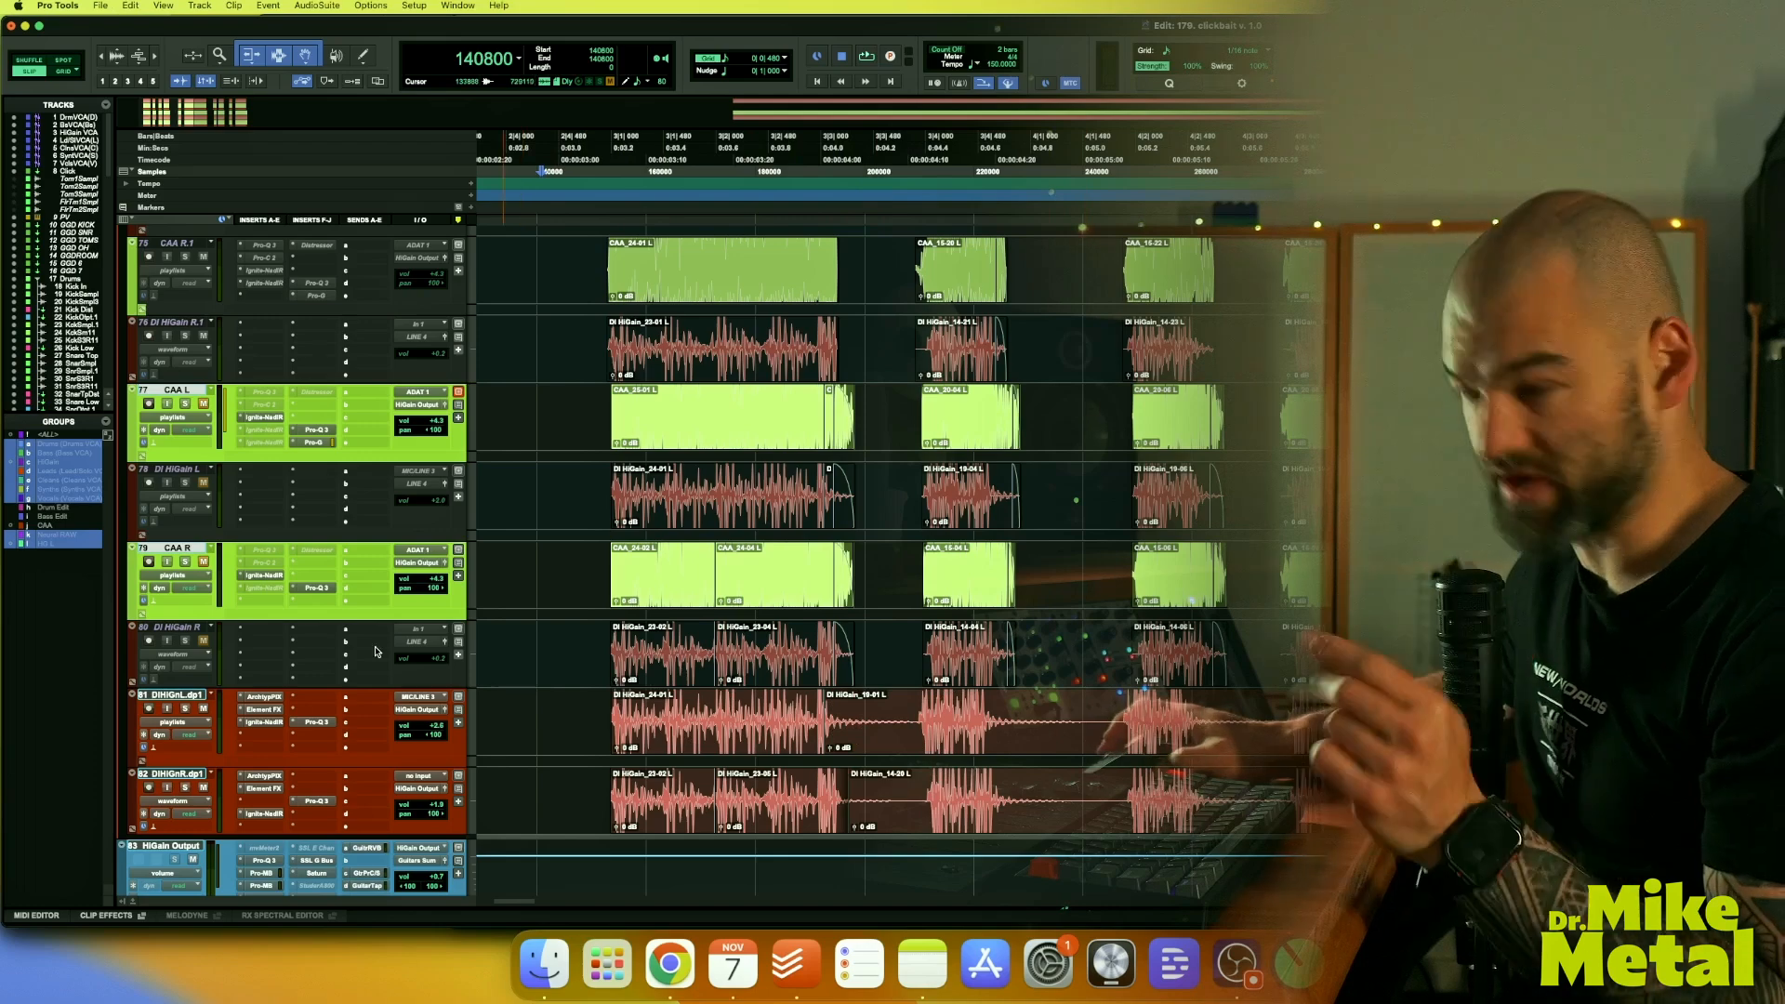
Make the DIHiGnL.dp1 and DIHiGnR.dp1 tracks inactive
{"action": "left_click", "coordinate": [191, 774]}
{"action": "left_click", "coordinate": [191, 696], "text": "shift"}
{"action": "right_click", "coordinate": [191, 696]}
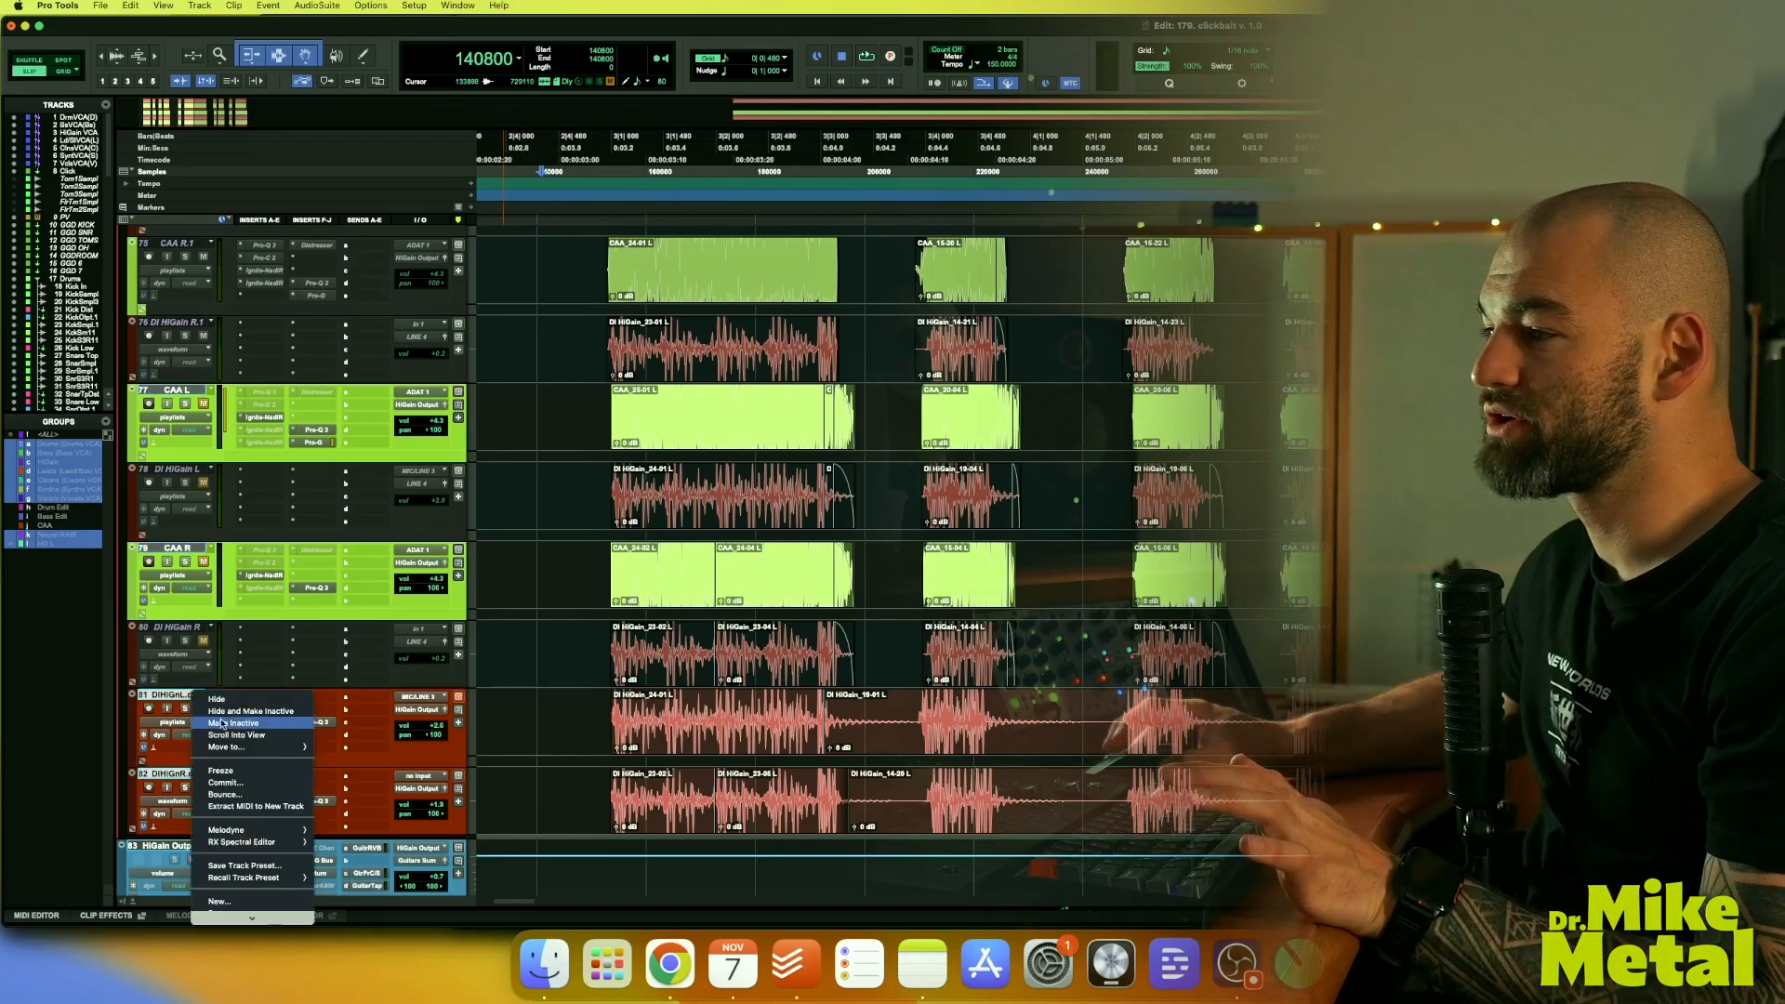
{"action": "left_click", "coordinate": [224, 724]}
Play back the manually edited guitars on the CAA L and CAA R tracks for comparison
{"action": "left_click", "coordinate": [188, 548]}
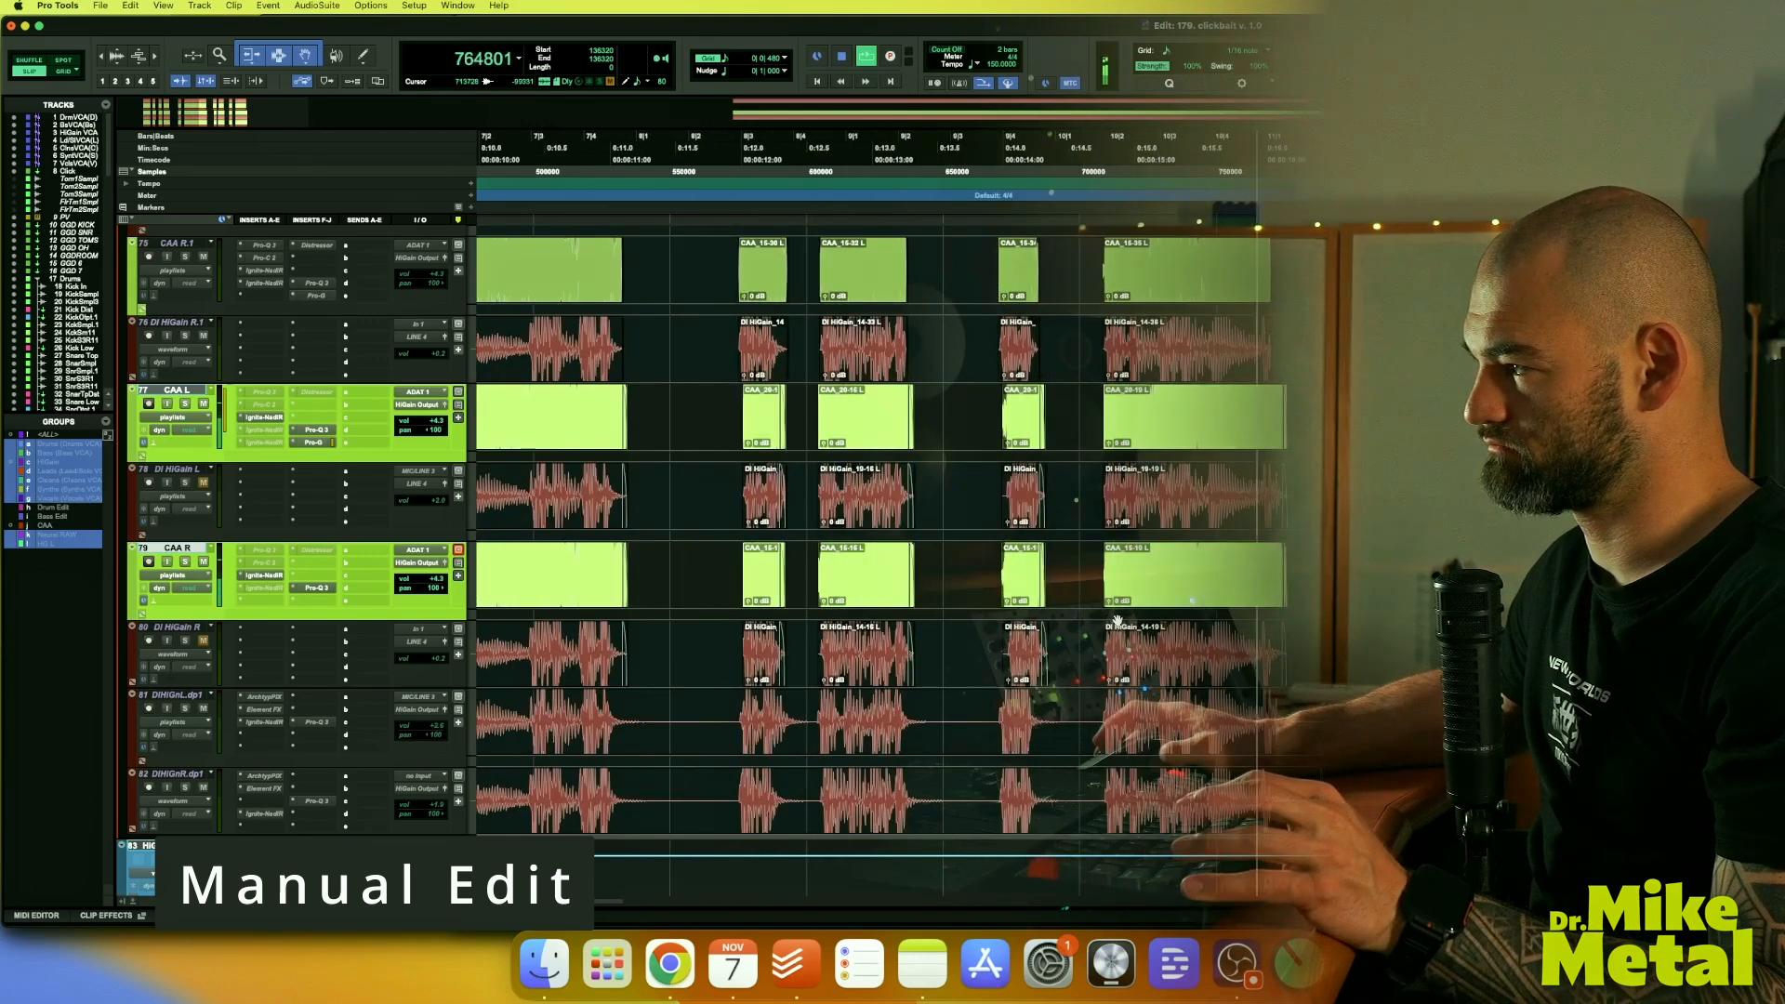
{"action": "key", "text": "space"}
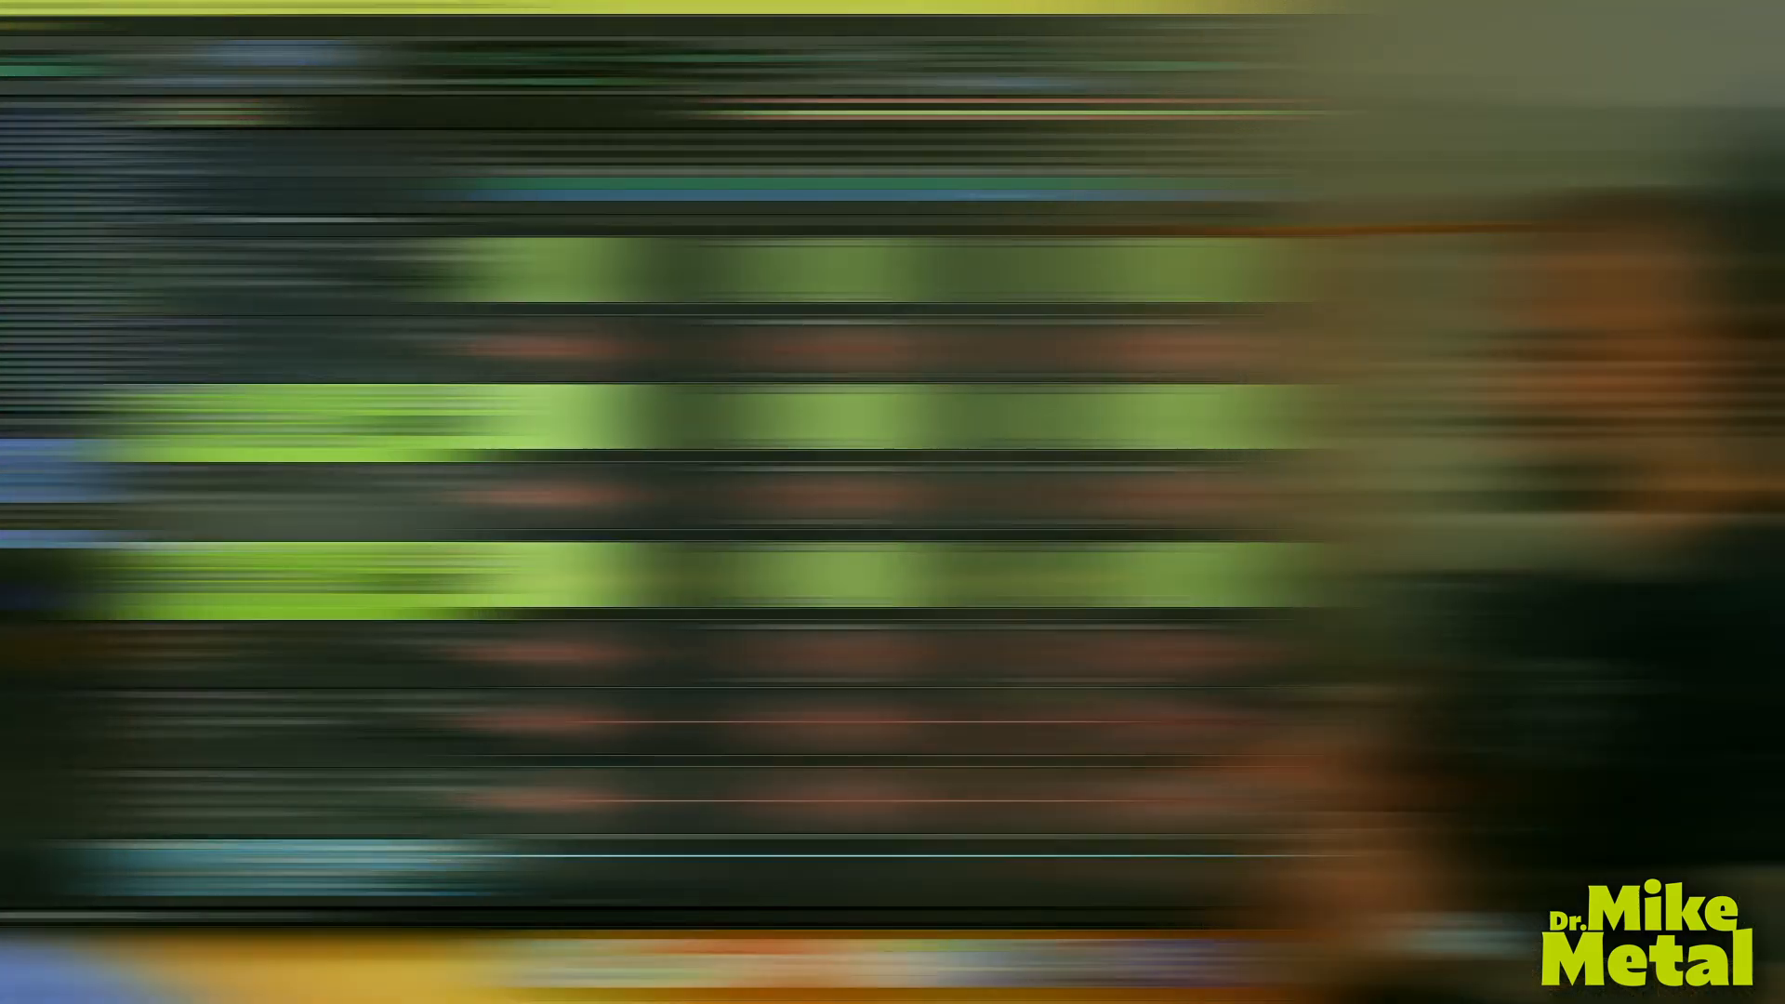